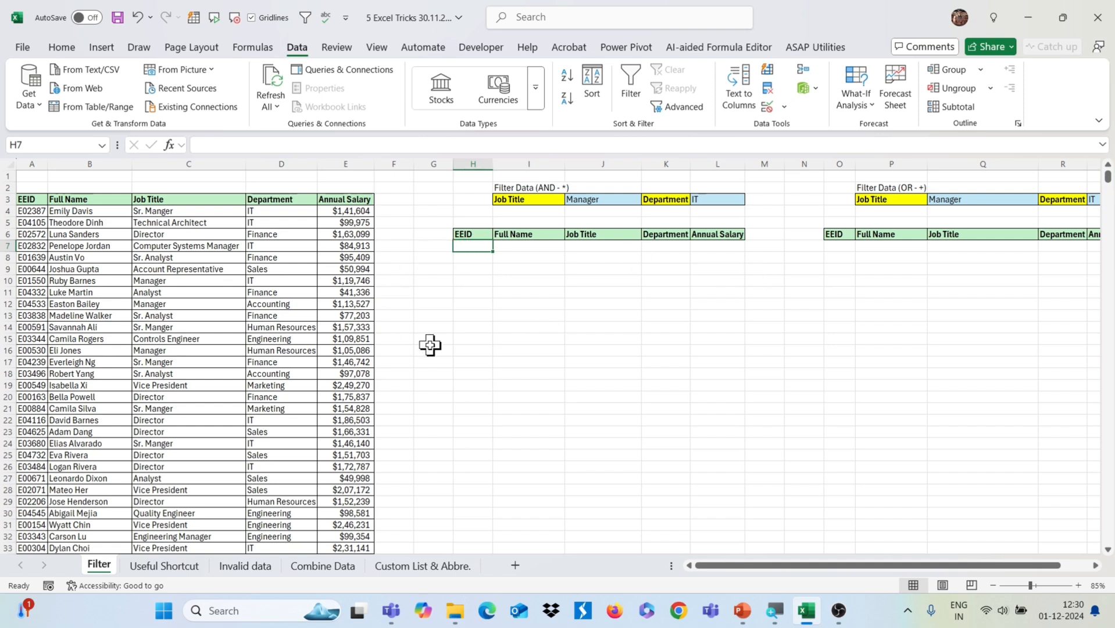
text(=)
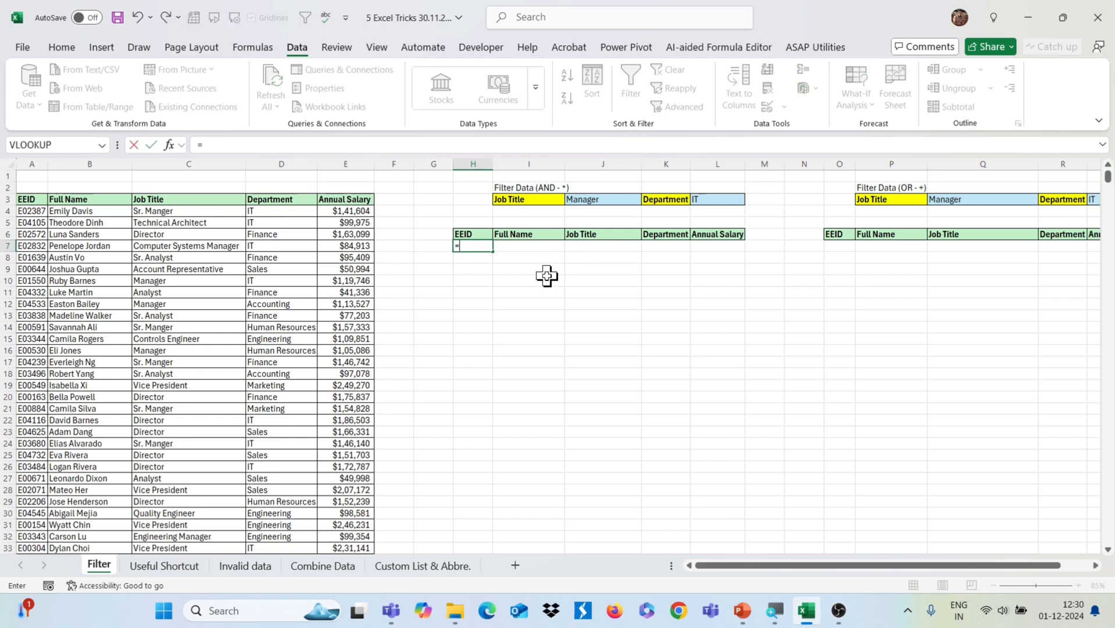
text(filte)
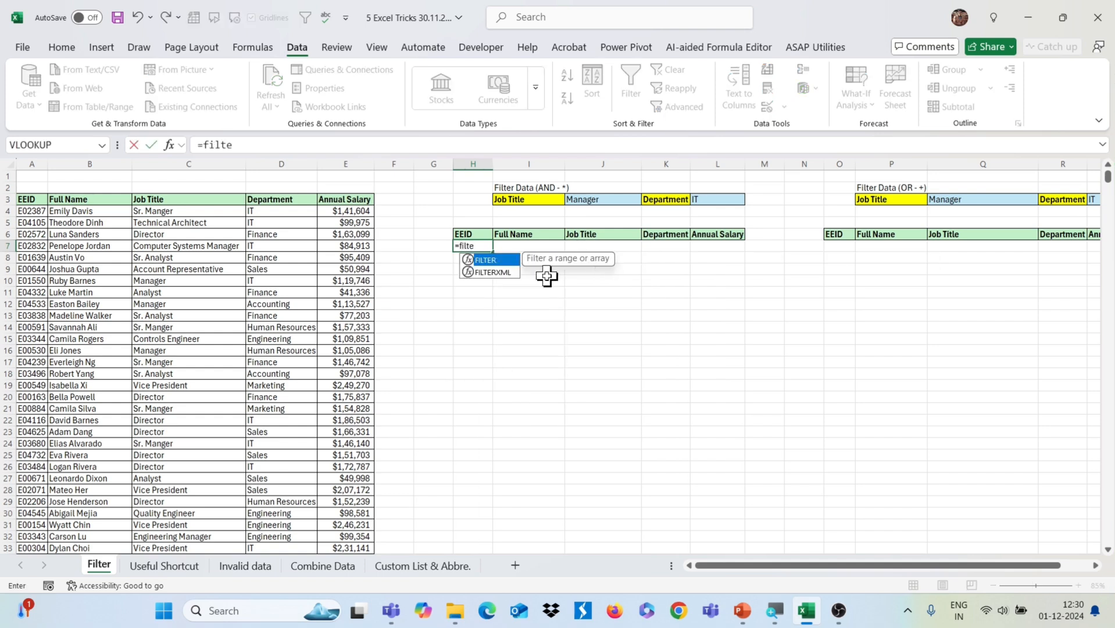
text(r()
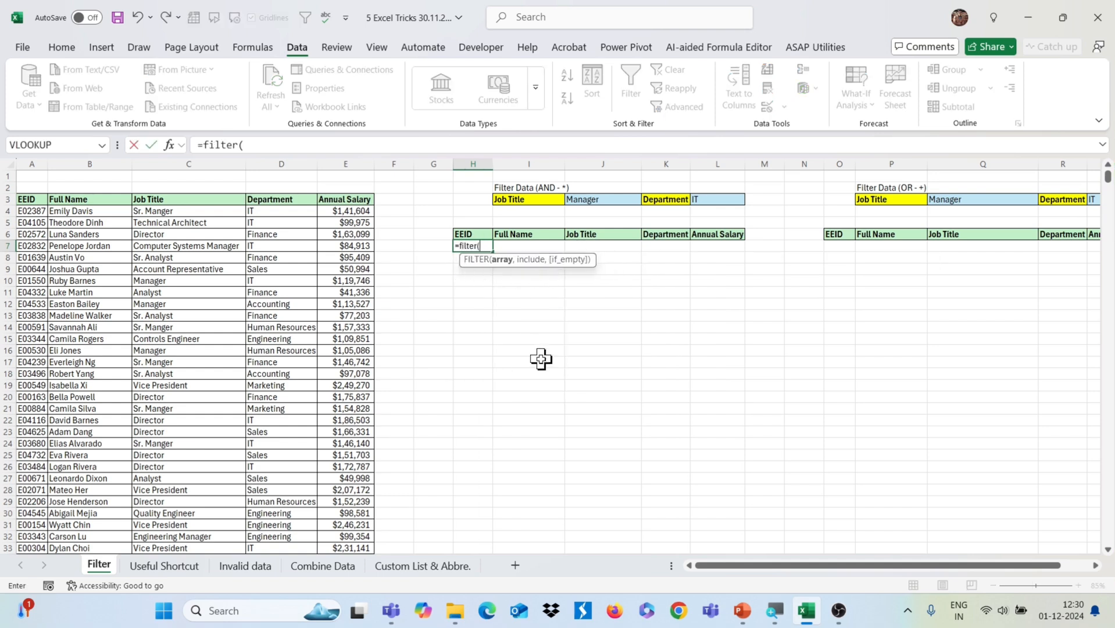
key(Escape)
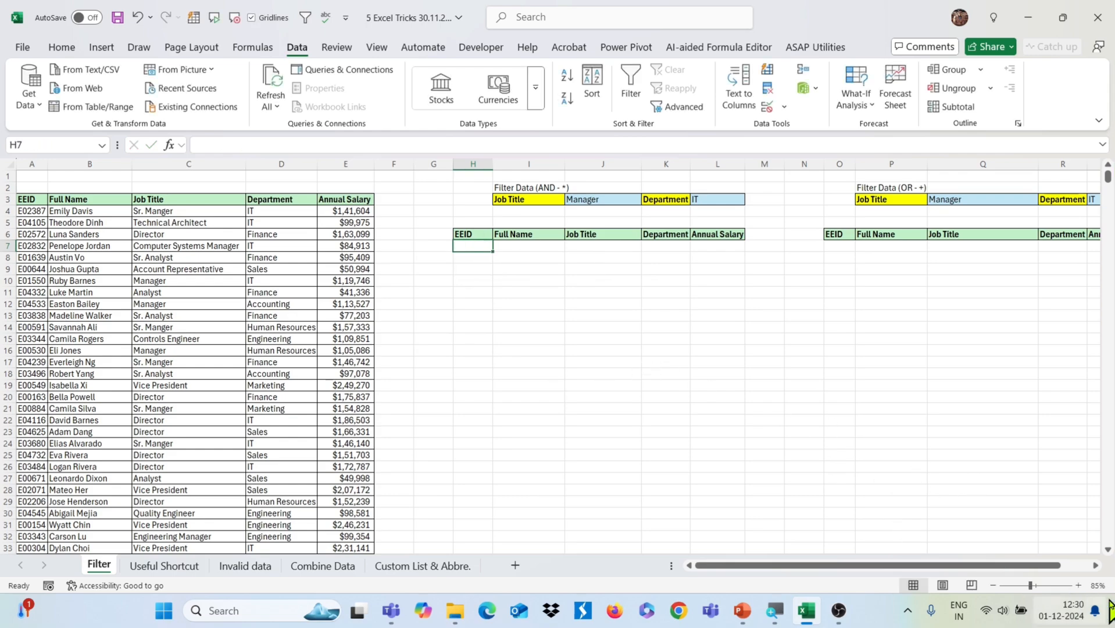
Start a FILTER formula in cell H7 with the employee data range A4:E1003 as its array.
click(1078, 585)
click(1078, 585)
click(1078, 585)
click(1078, 585)
click(1078, 585)
click(1078, 585)
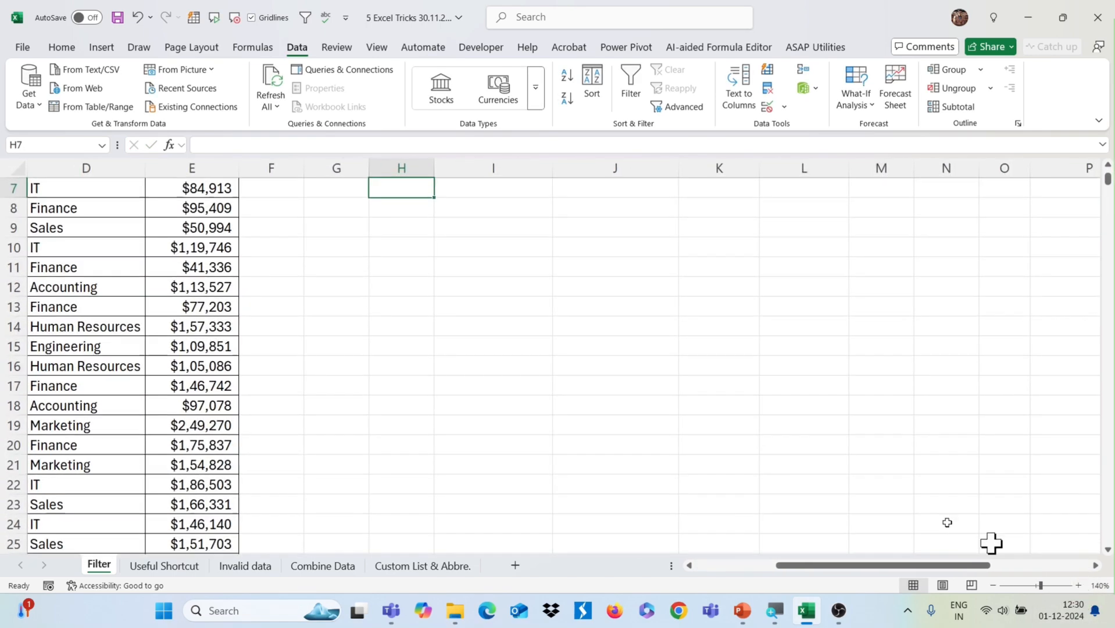
scroll(733, 402, up, 2)
scroll(733, 402, left, 2)
scroll(733, 403, right, 3)
scroll(733, 403, left, 1)
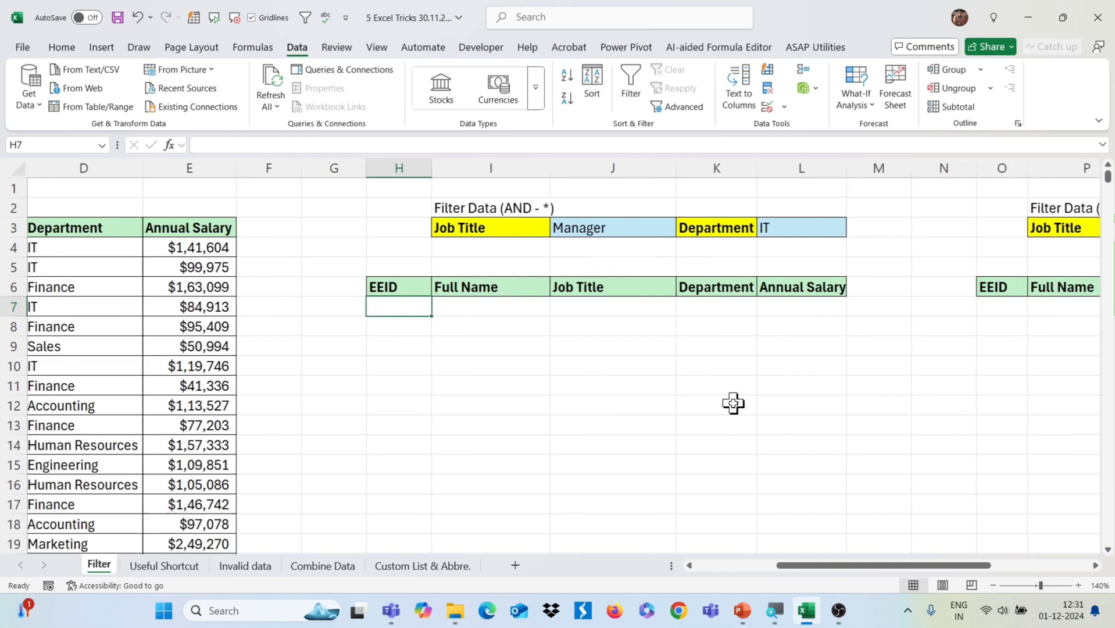
text(=filter)
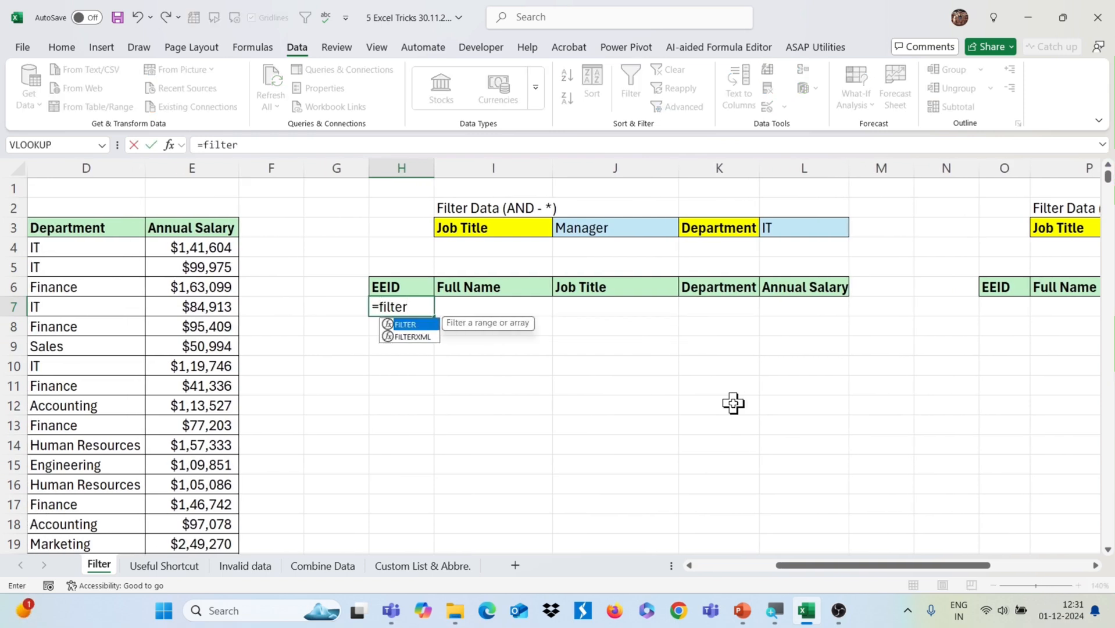
text(()
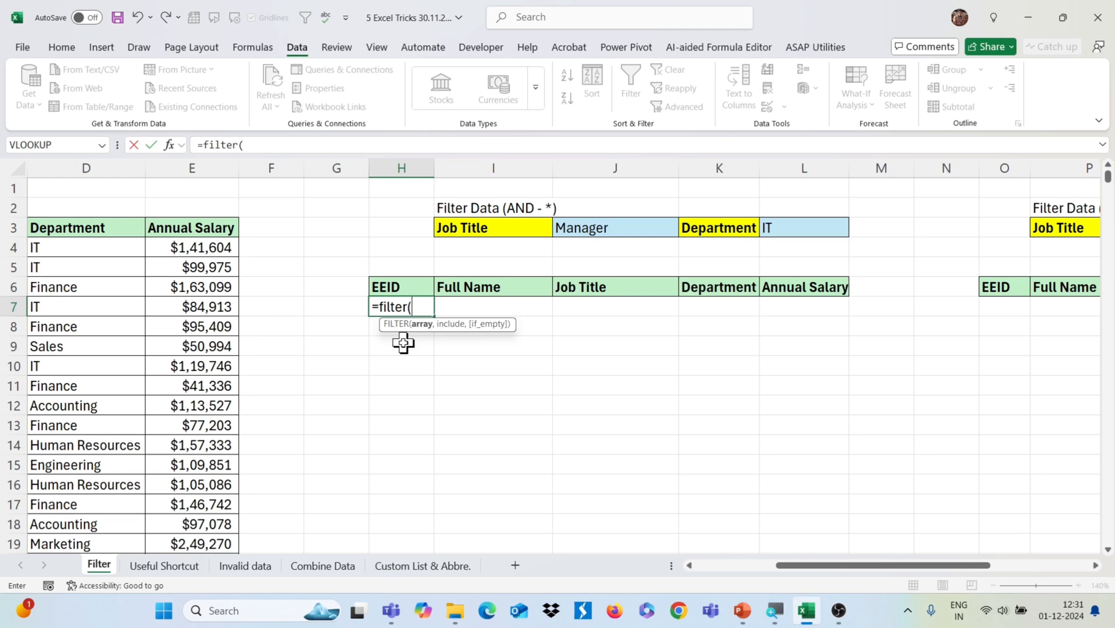
scroll(403, 343, left, 3)
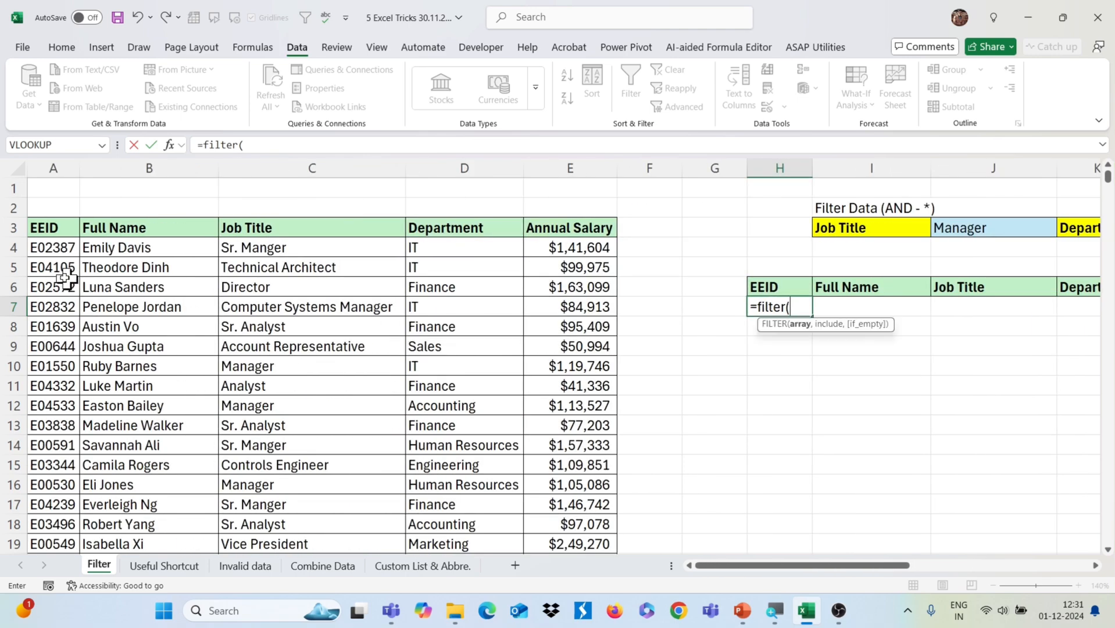
drag(43, 247, 552, 274)
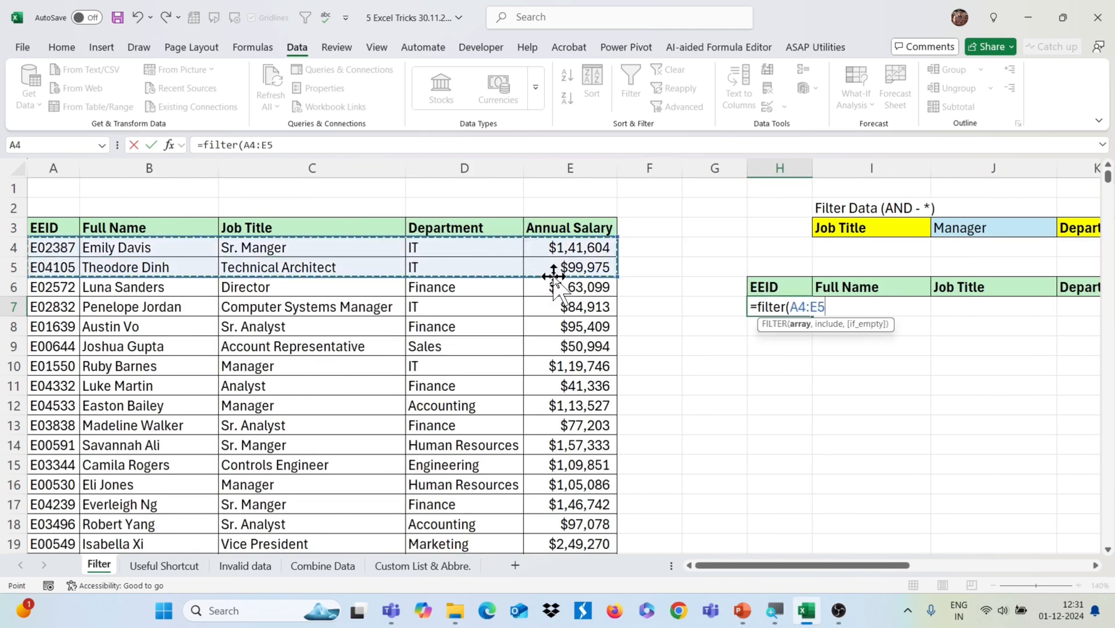
key(ctrl+shift+Down)
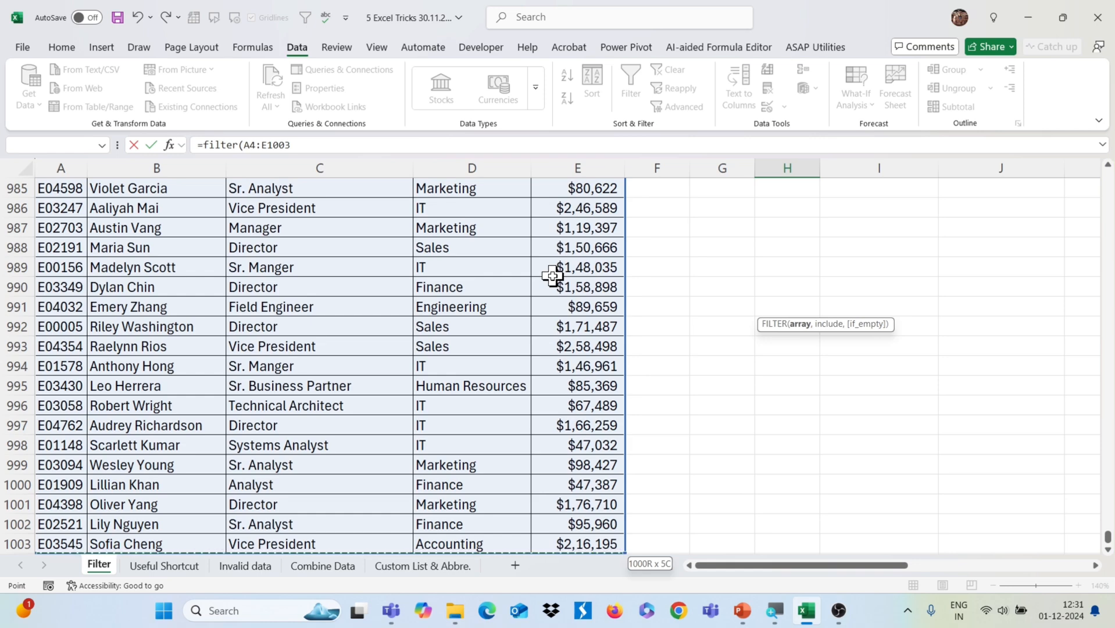
key(ctrl+BackSpace)
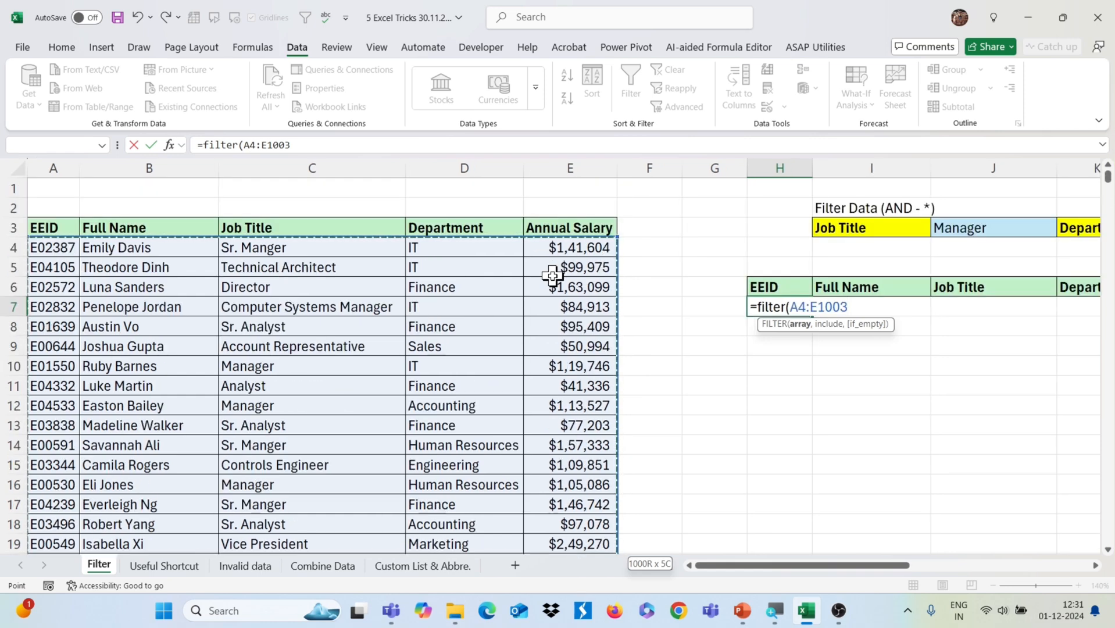
text(,)
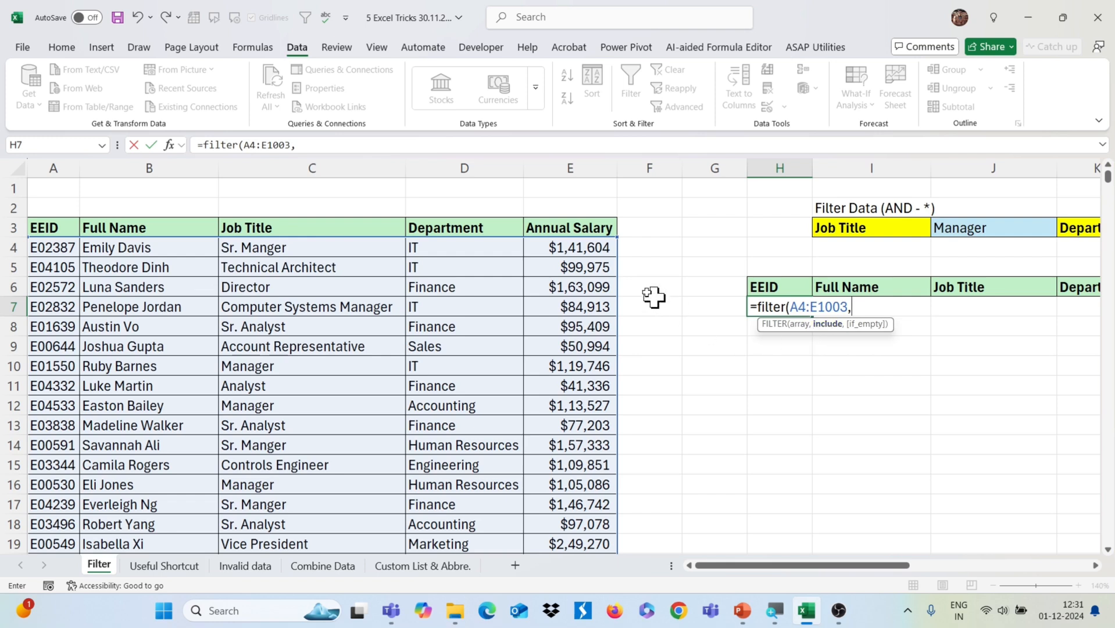
Add the include condition C4:C1003=J3 to match the job title criterion, and enter the formula.
click(325, 250)
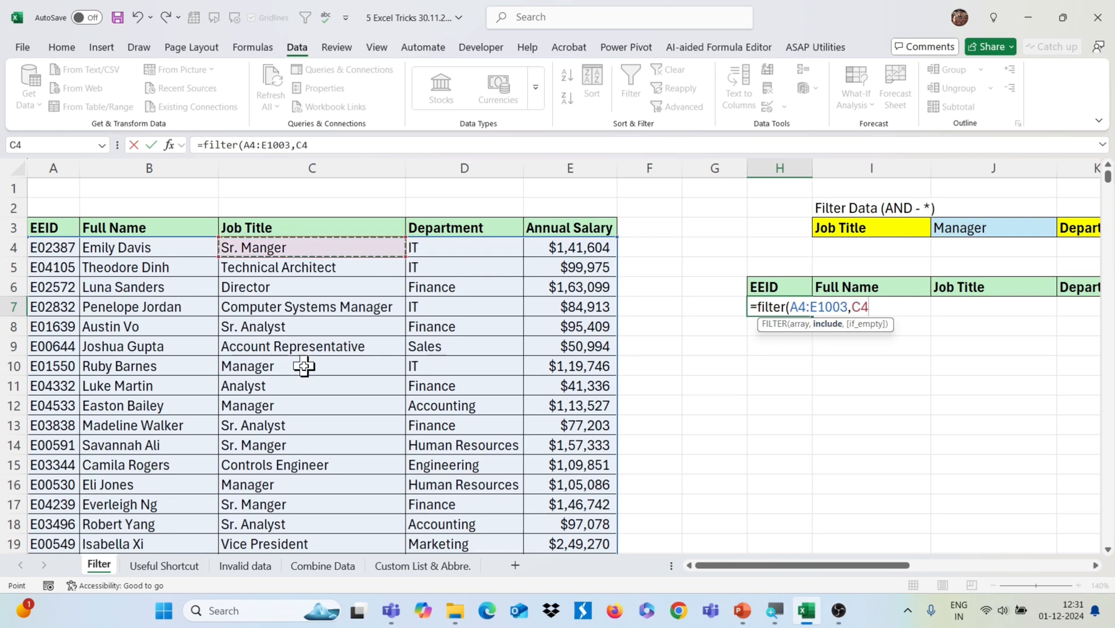
key(ctrl+shift+Down)
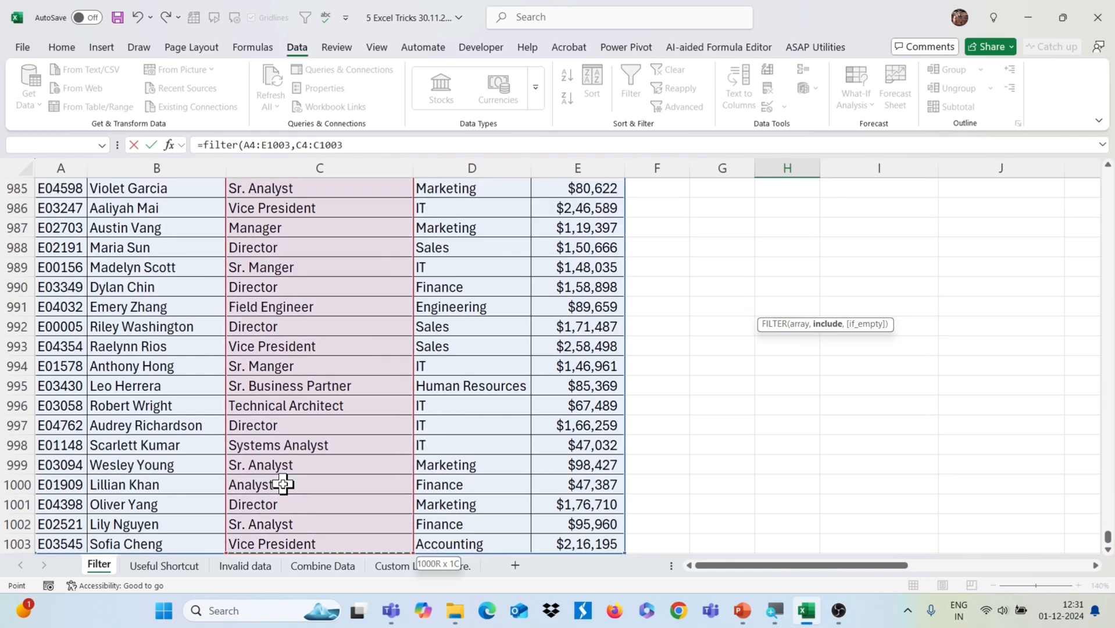
text(=)
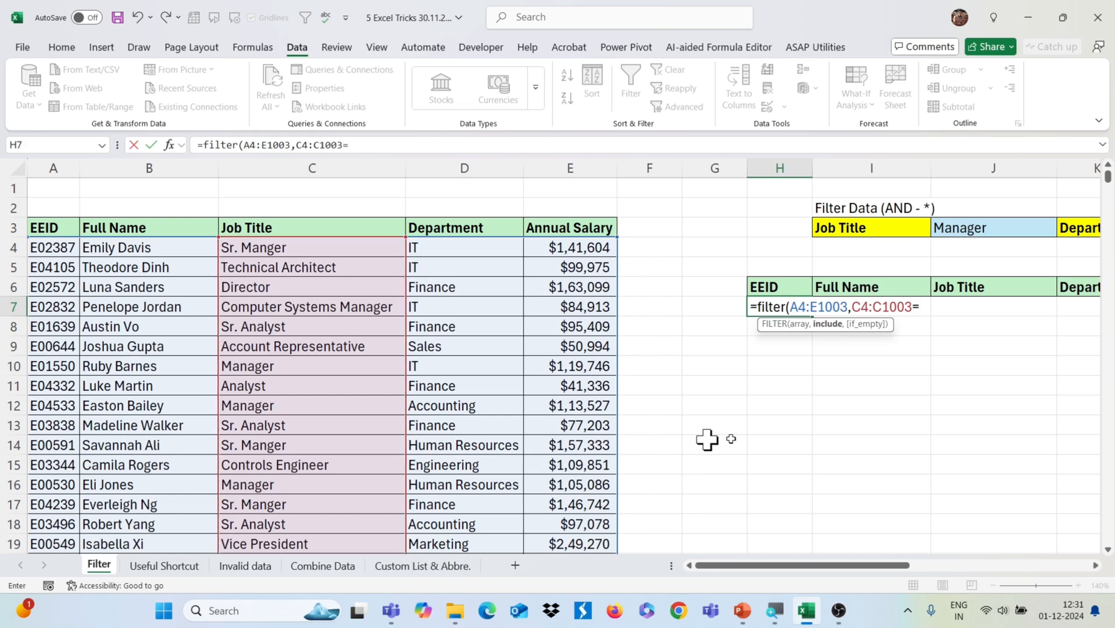
scroll(776, 435, right, 2)
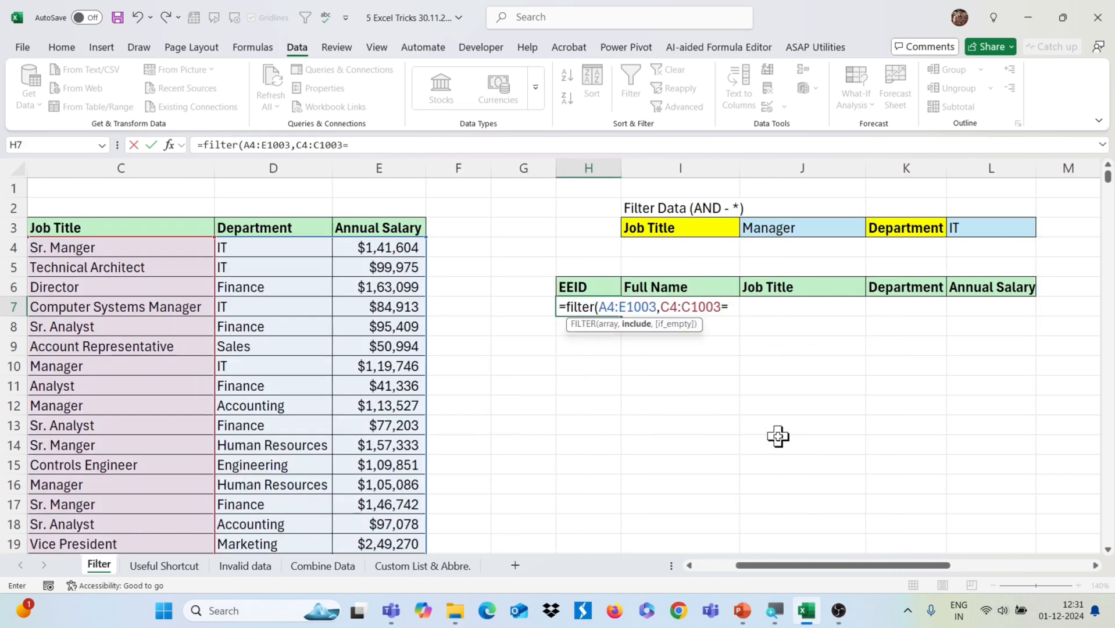
click(786, 227)
key(Return)
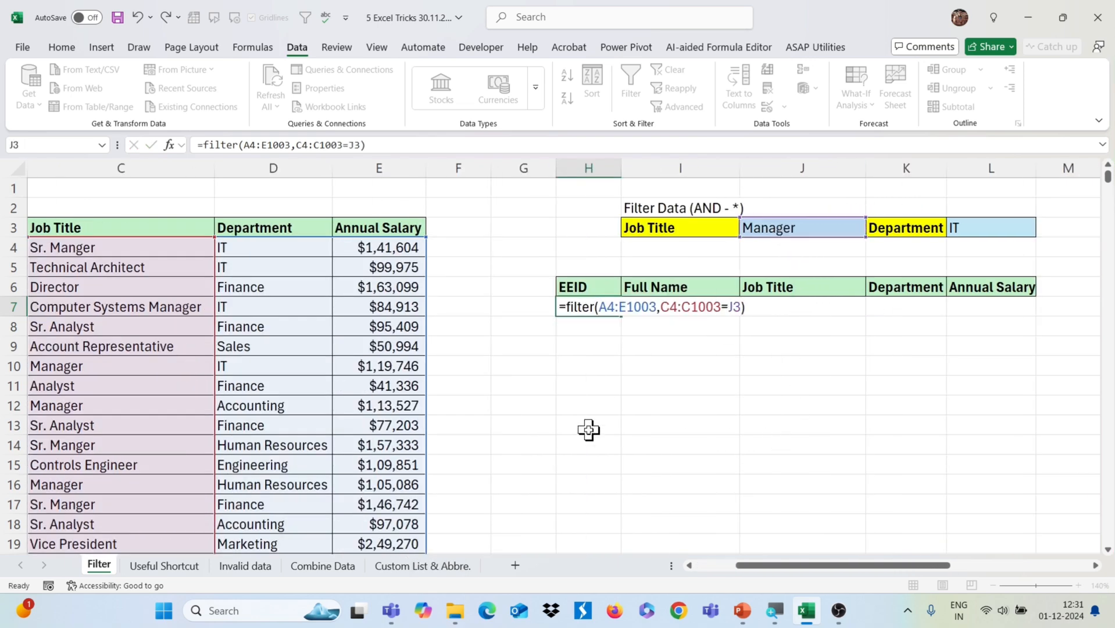
Edit the H7 formula to enclose the job title condition in parentheses and append *() for a second AND condition.
scroll(698, 428, right, 1)
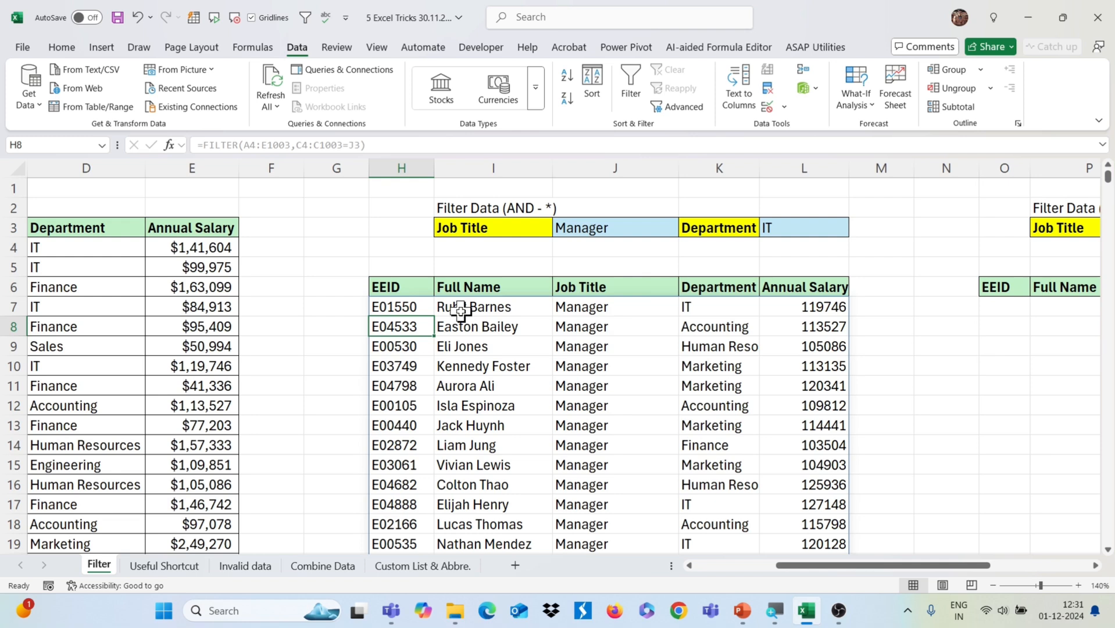
click(420, 306)
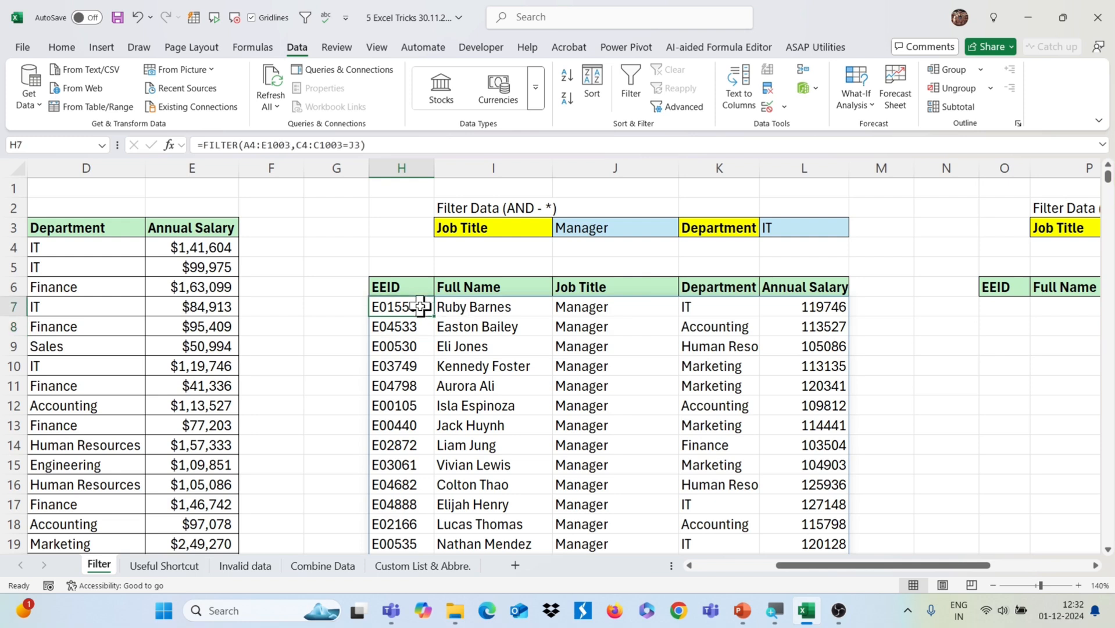
double_click(420, 307)
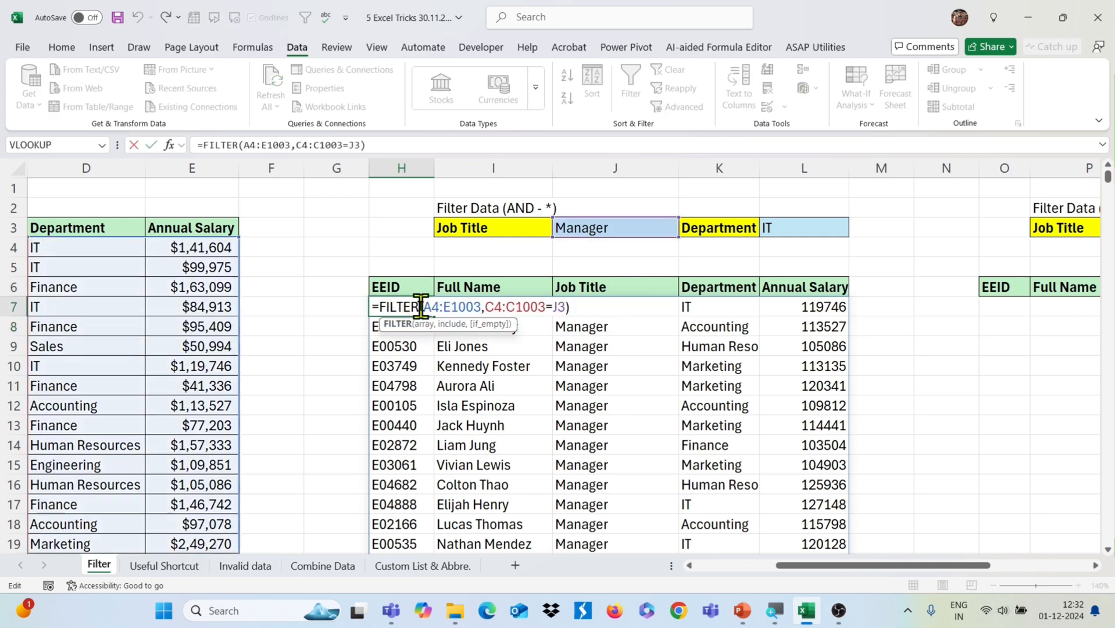
click(487, 307)
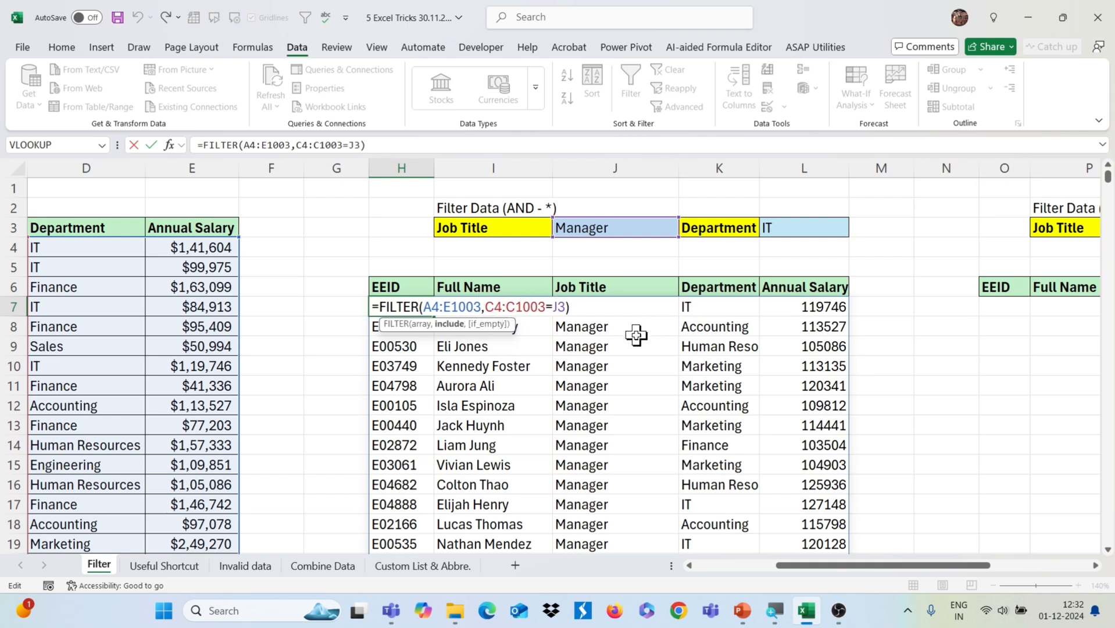
text(()
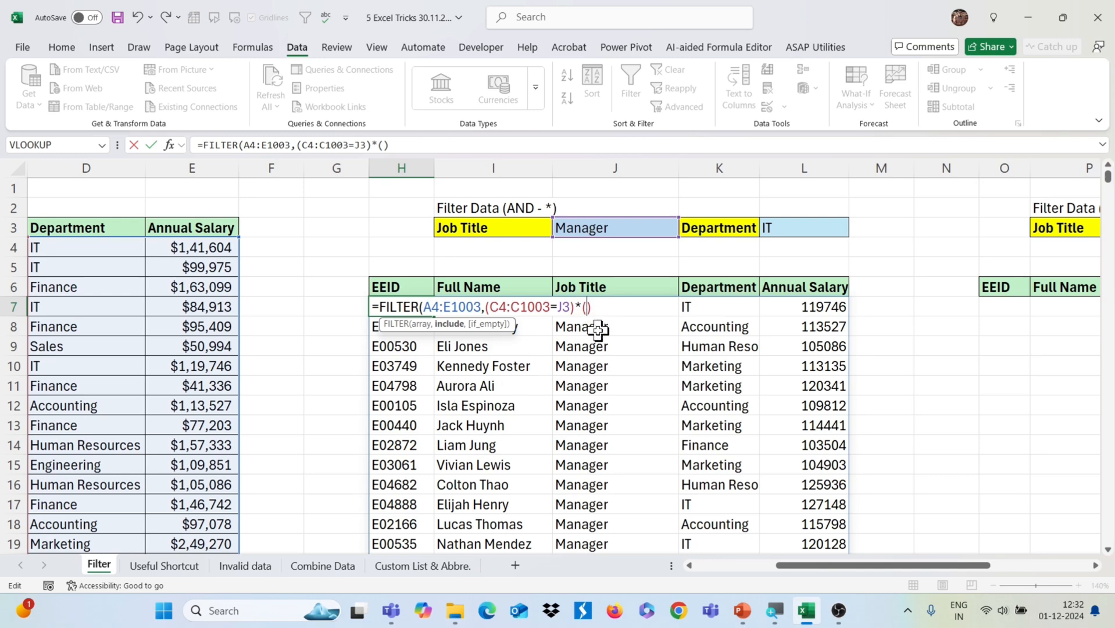
Fill the second condition with D4:D1003=L3 to match the department criterion, close the FILTER formula and enter it.
scroll(321, 356, left, 5)
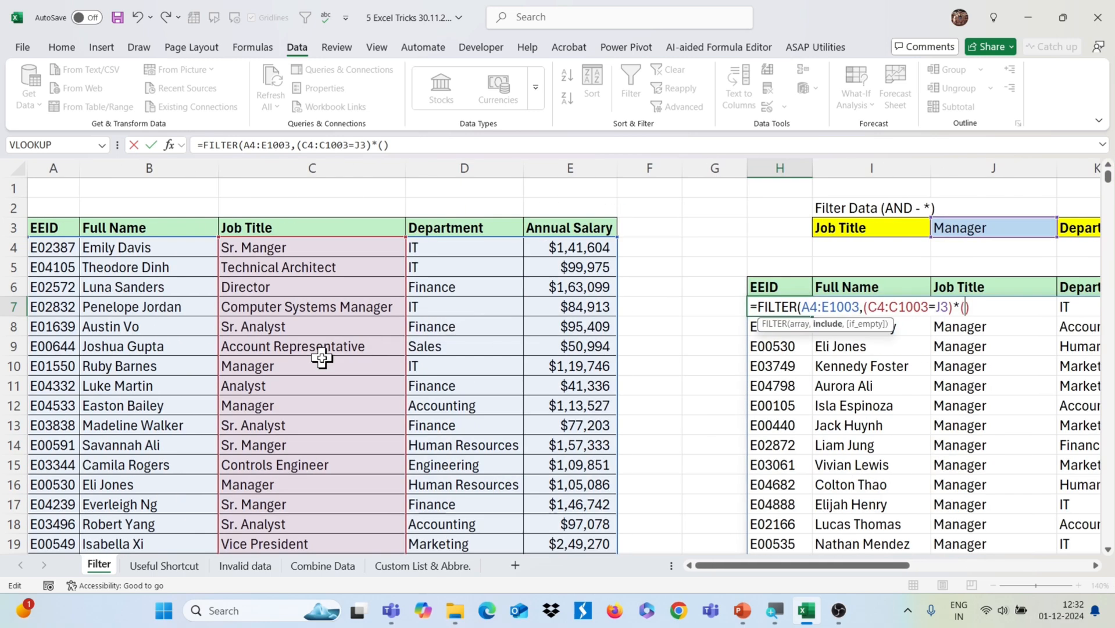
scroll(497, 251, right, 3)
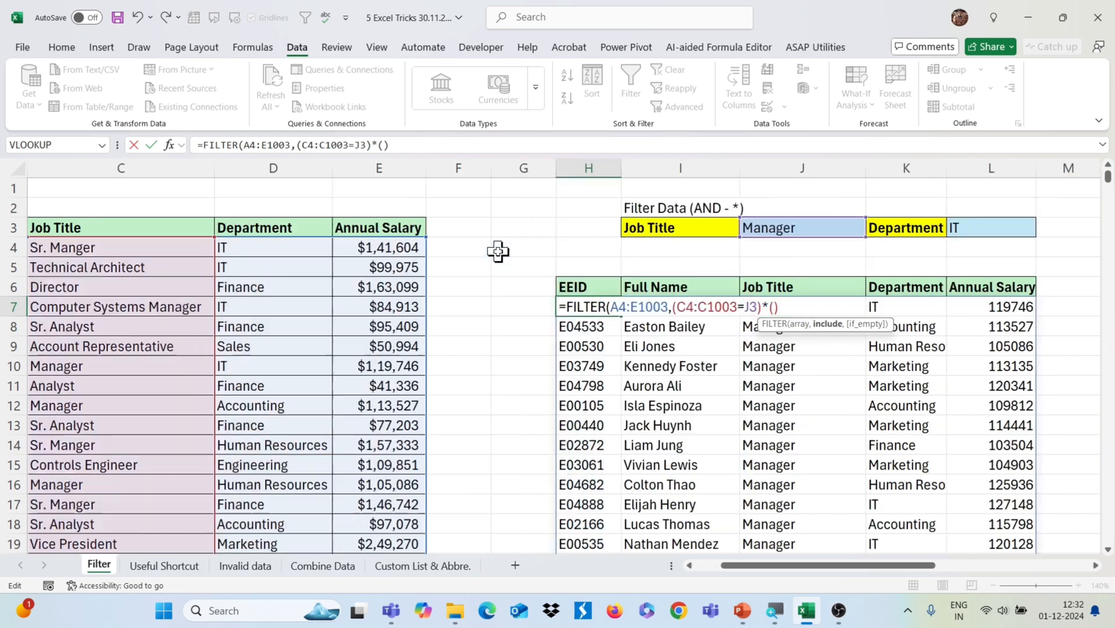
scroll(498, 251, left, 2)
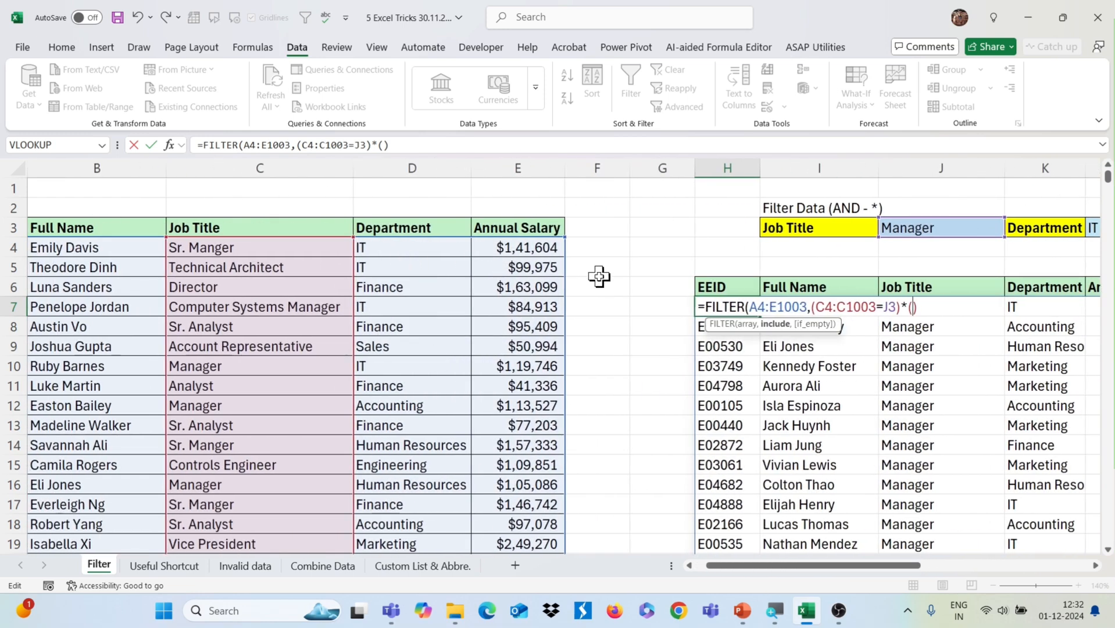
scroll(598, 276, right, 3)
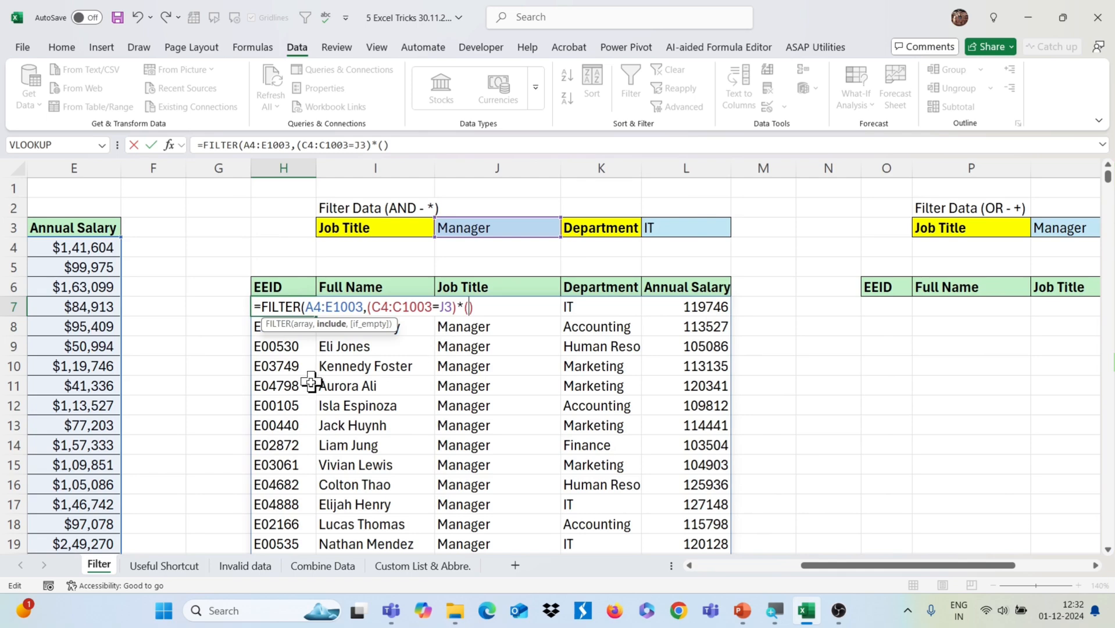
scroll(309, 380, left, 3)
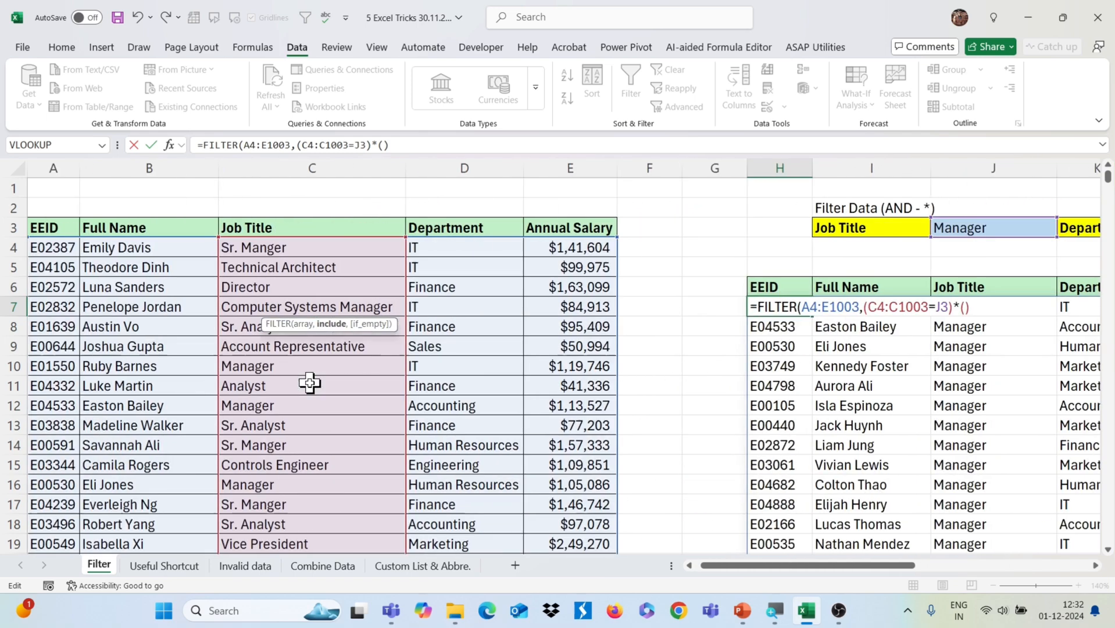
click(441, 248)
key(ctrl+shift+Down)
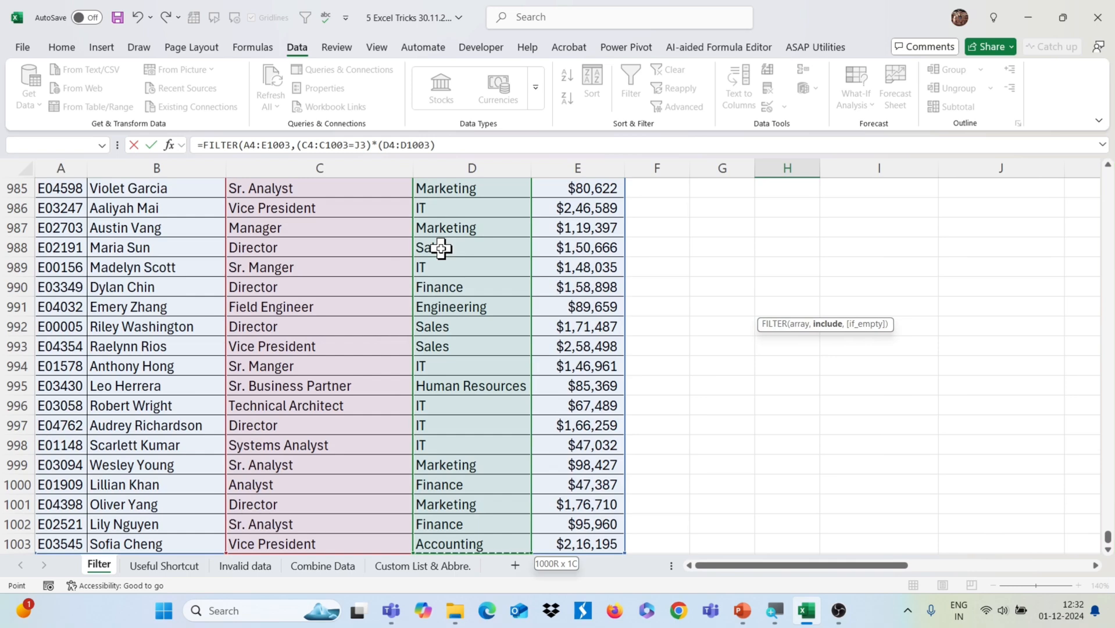
key(ctrl+BackSpace)
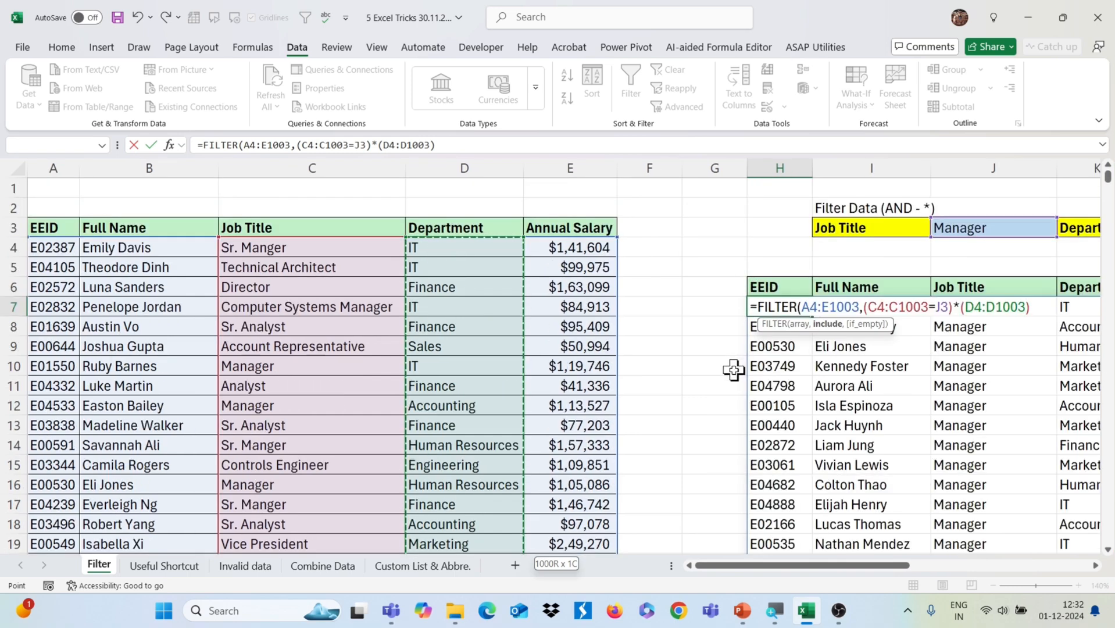
text(=)
scroll(734, 370, right, 3)
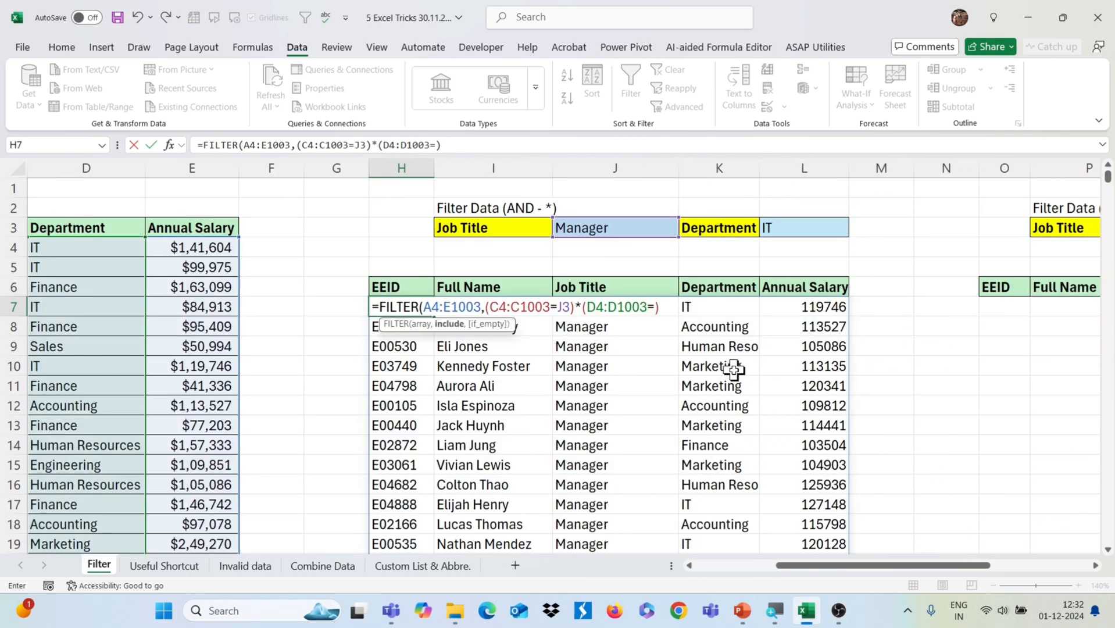
click(789, 229)
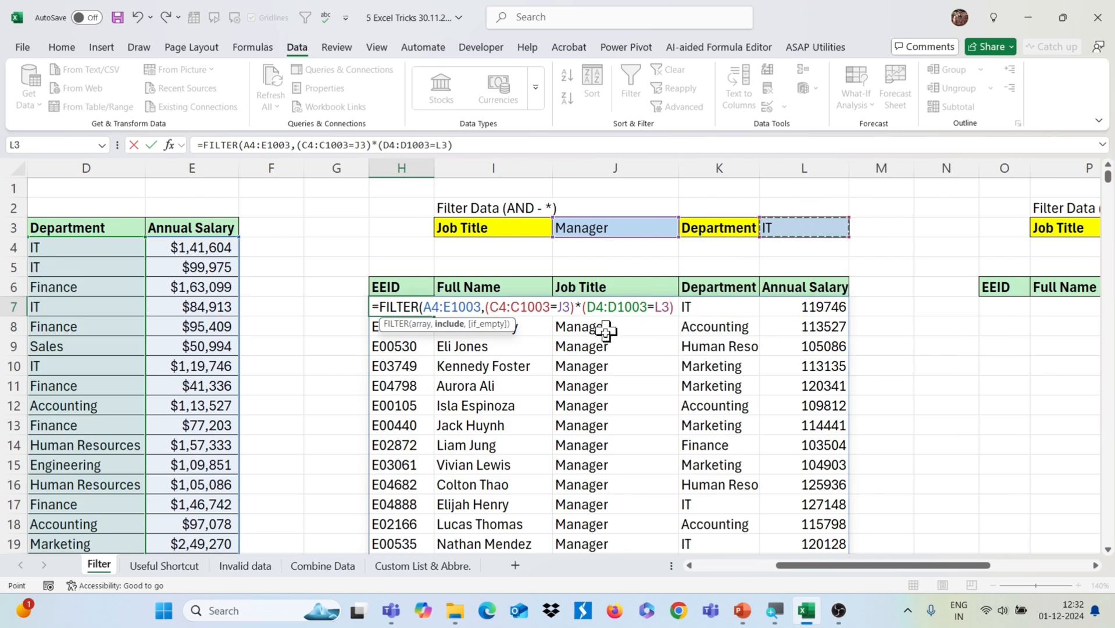
text())
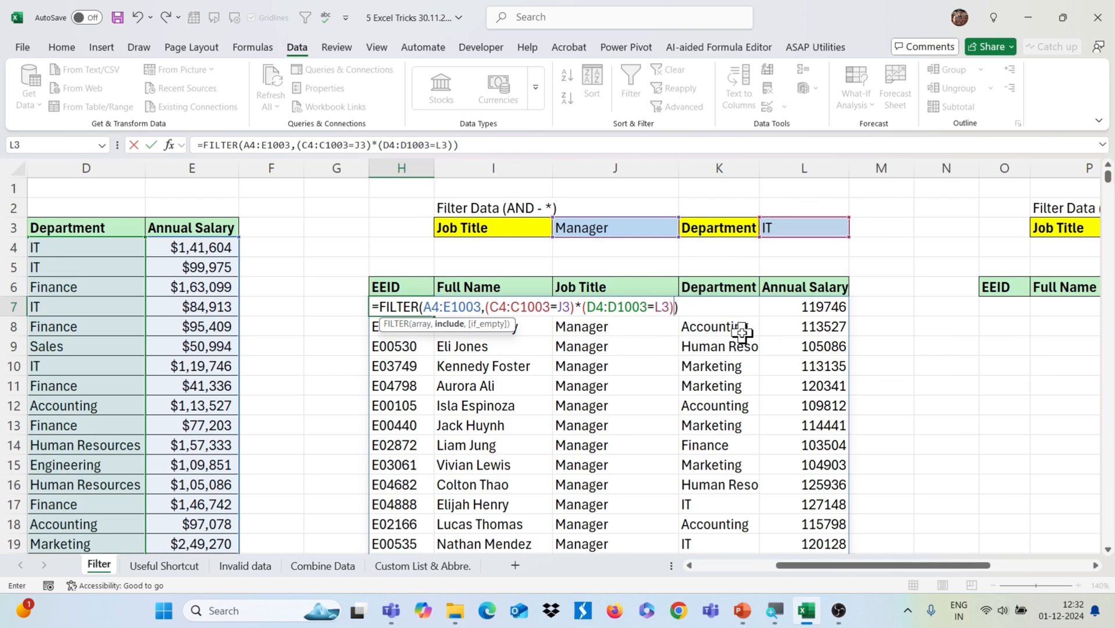
key(Return)
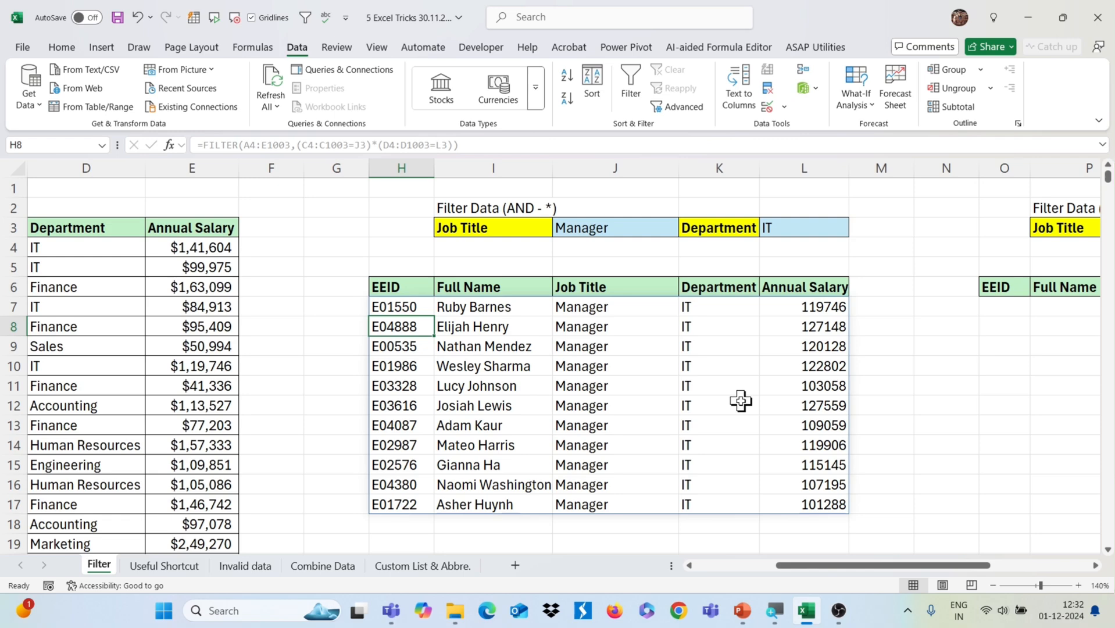
scroll(741, 399, right, 1)
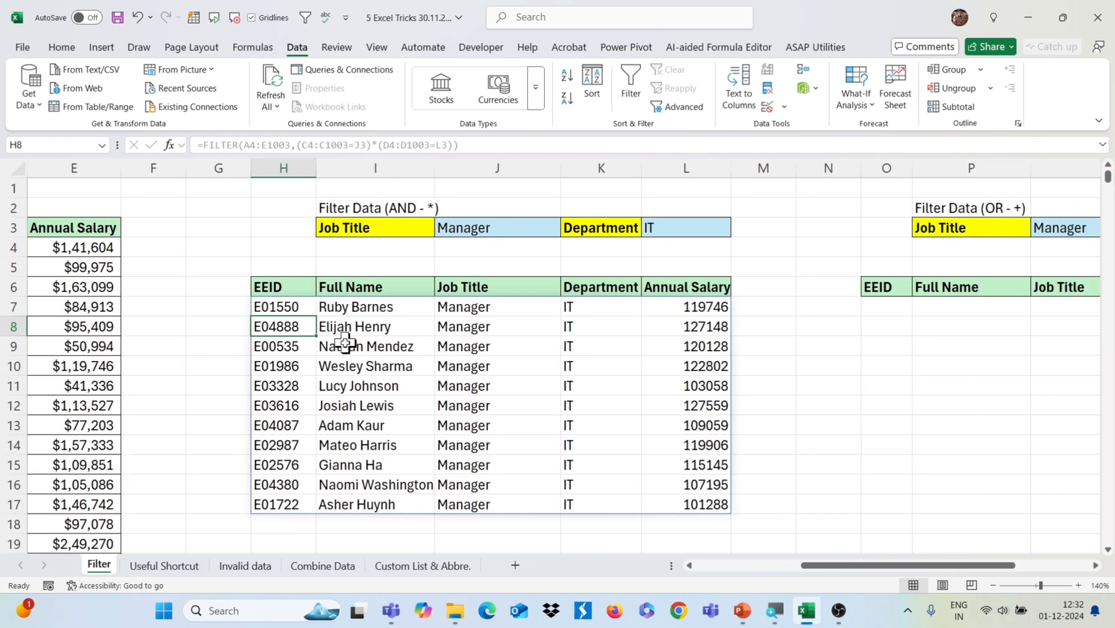
Start a FILTER formula in cell O7 with the employee data range A4:E1003 as its array.
click(300, 301)
scroll(585, 308, right, 4)
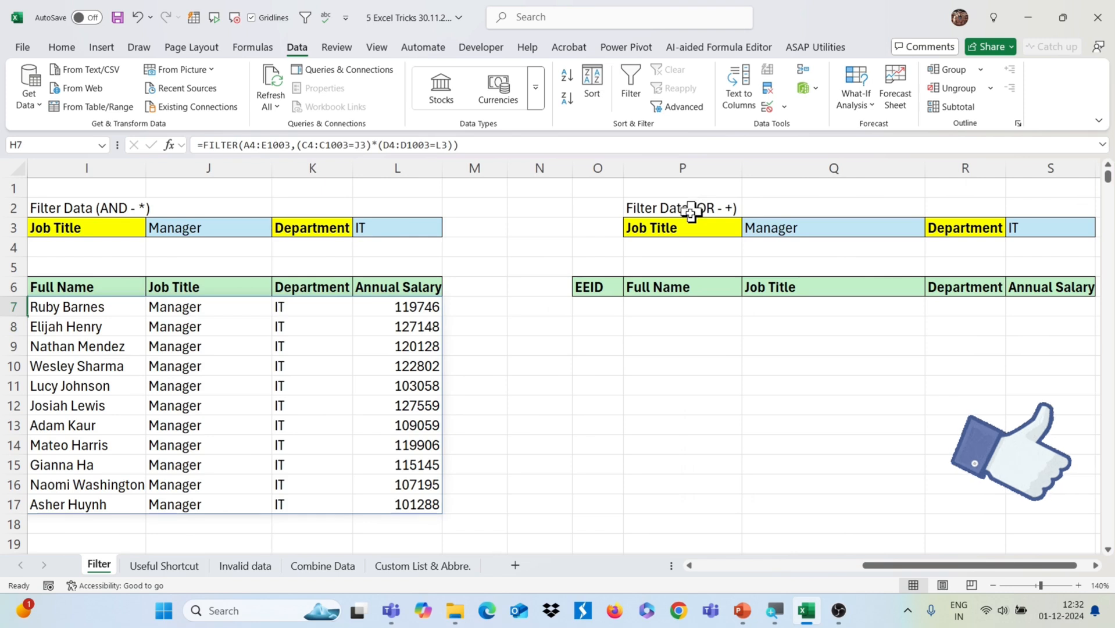
click(590, 308)
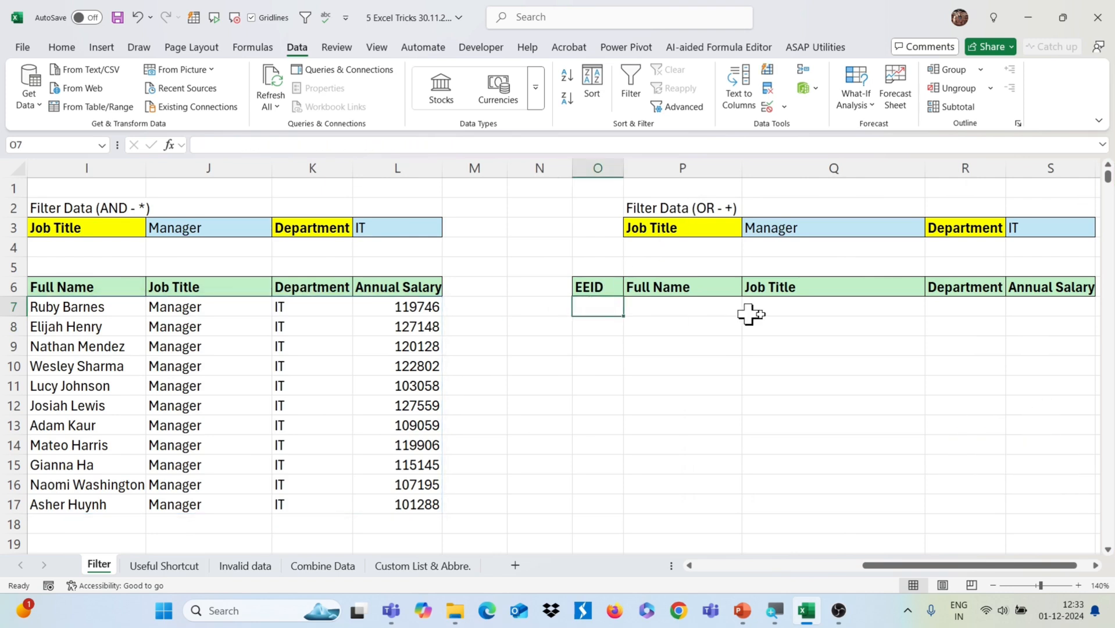
scroll(799, 312, right, 1)
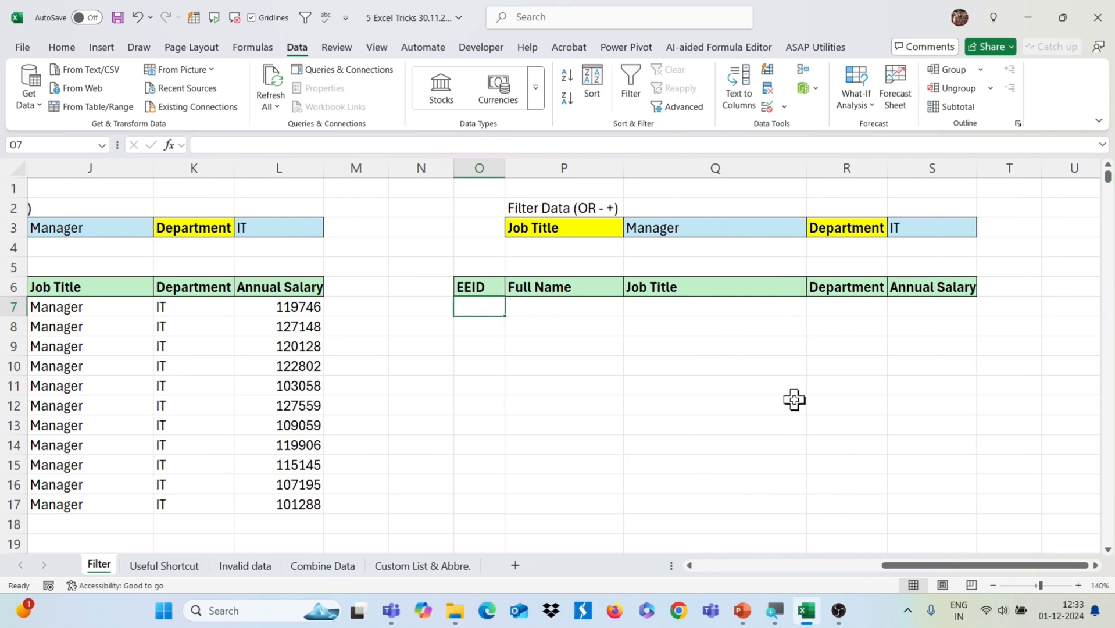
text(=f)
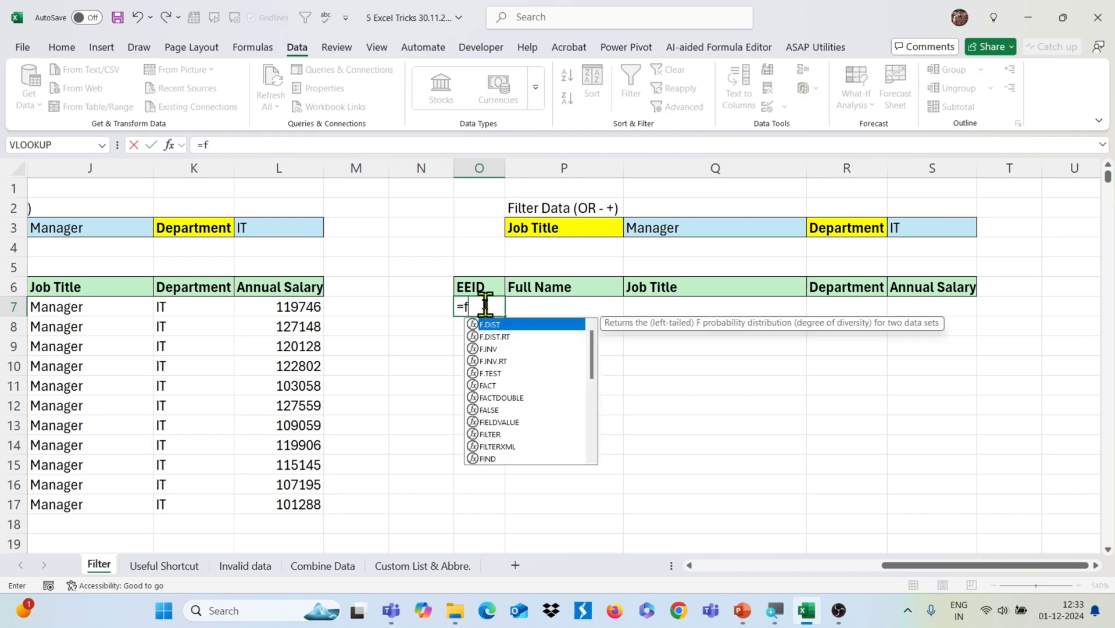
text(ilter()
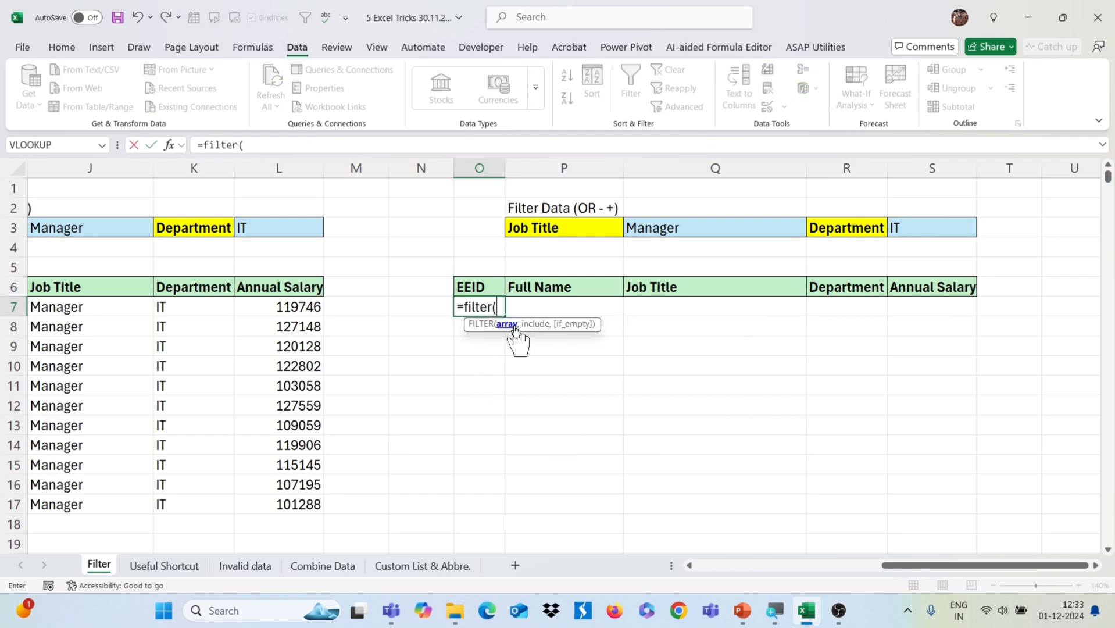
scroll(468, 366, left, 6)
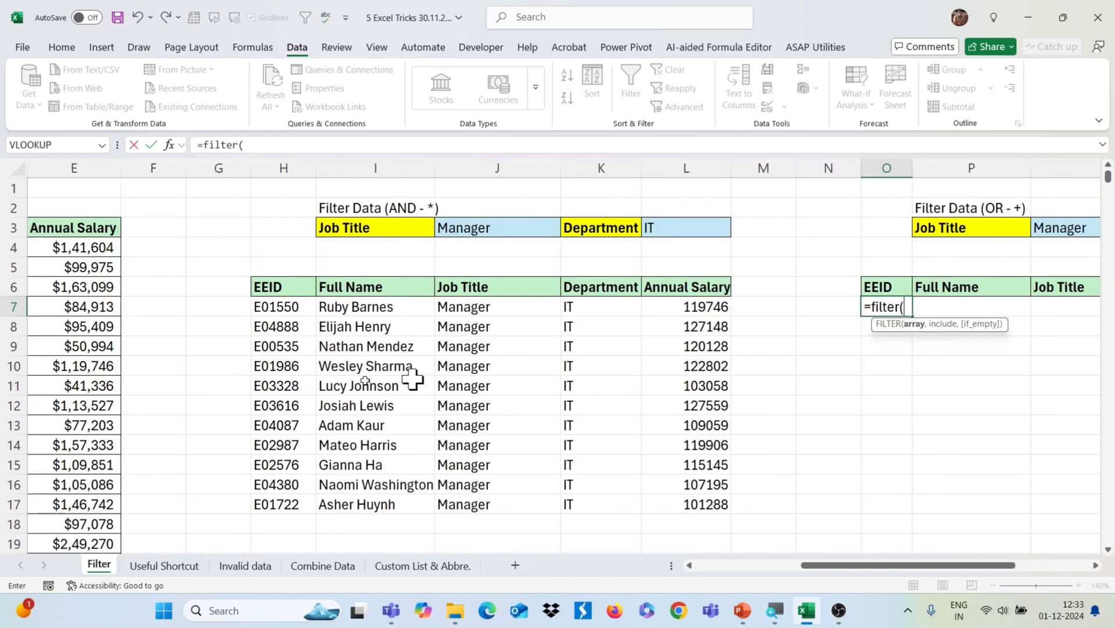
click(59, 243)
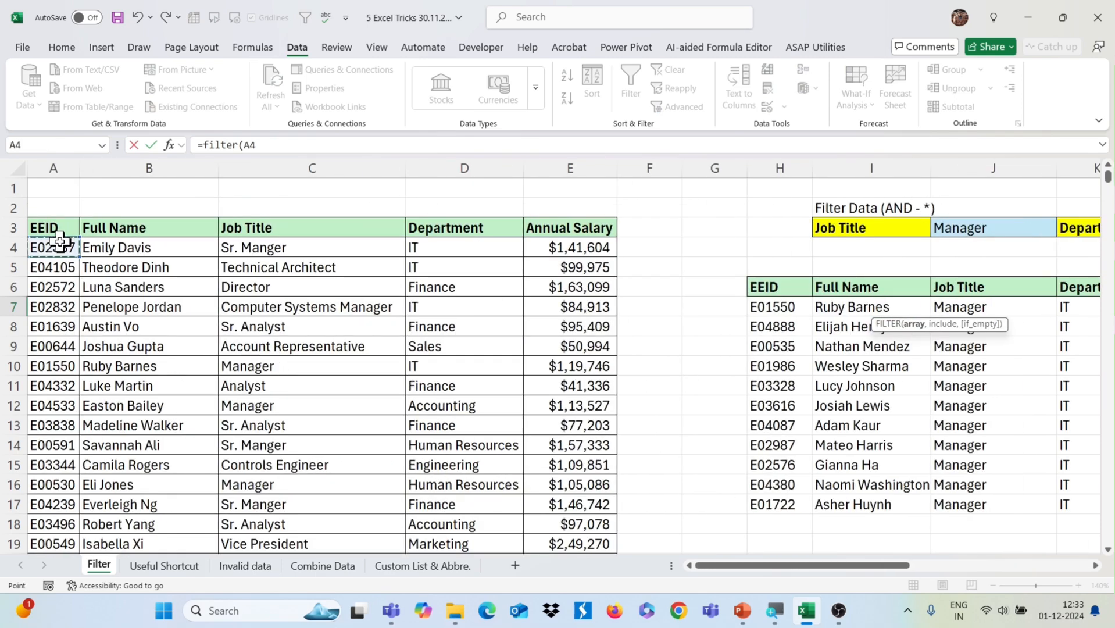
key(ctrl+shift+Right)
key(ctrl+shift+Down)
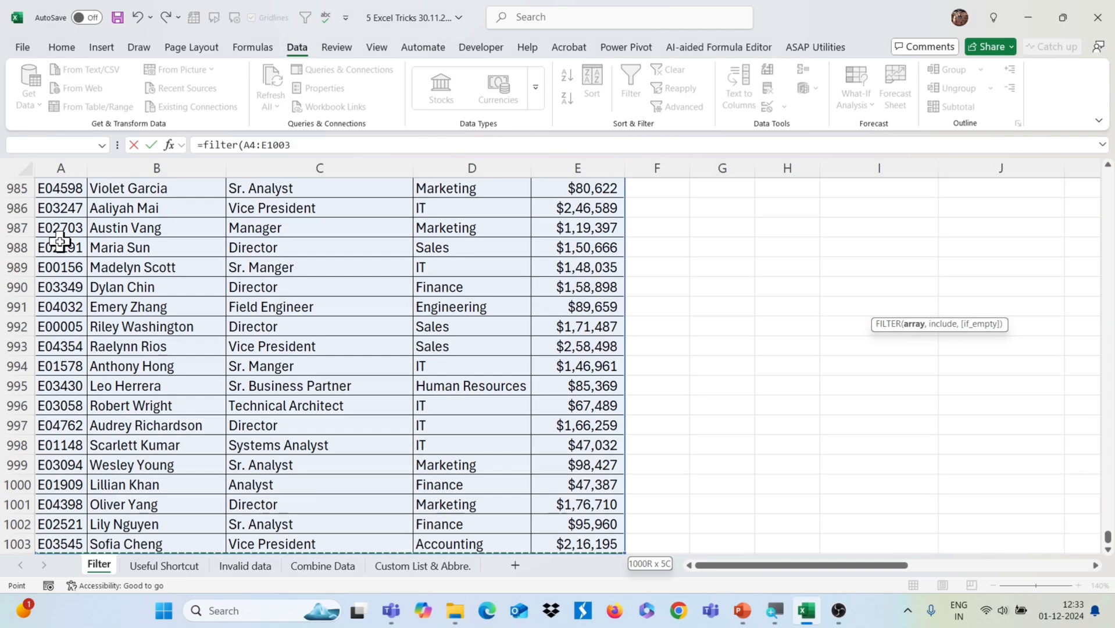
key(ctrl+BackSpace)
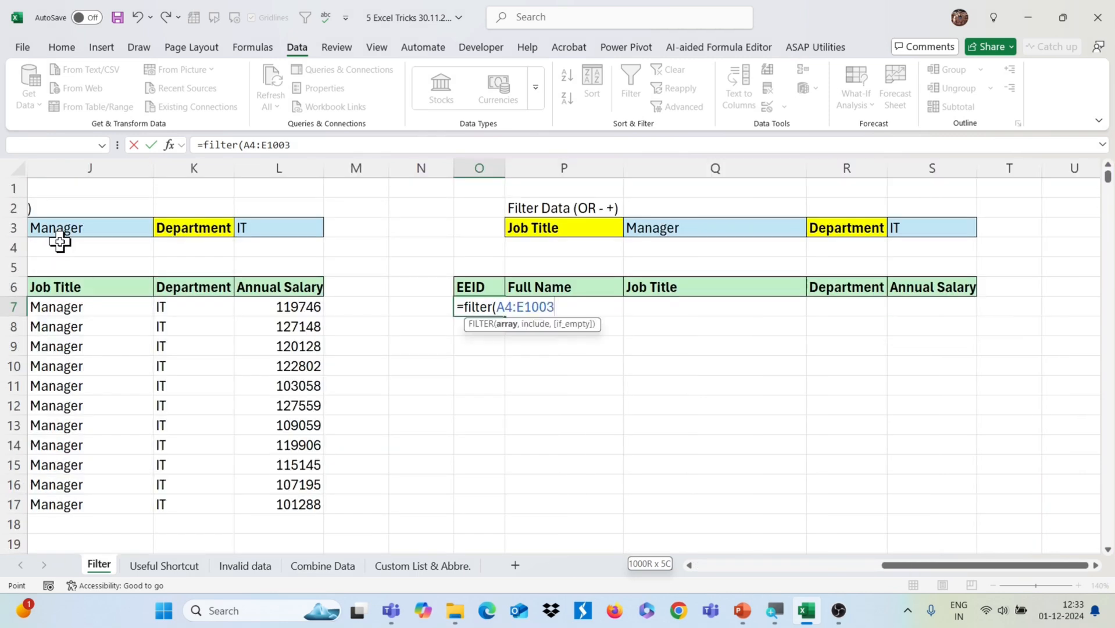
text(,)
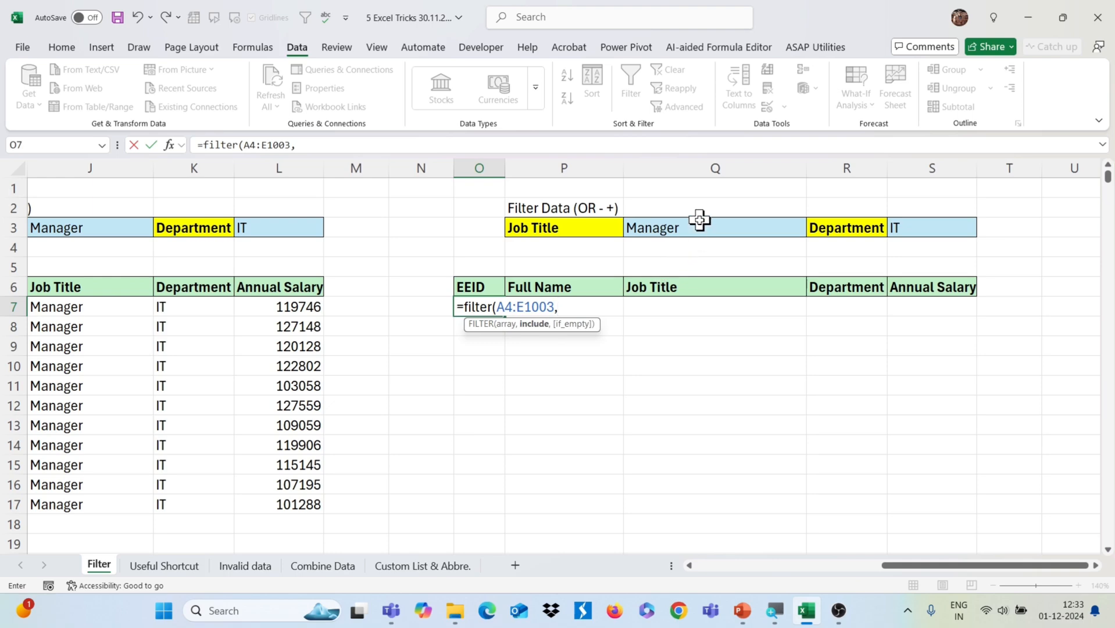
Add the include condition C4:C1003=Q3 to the O7 formula to match the OR section's job title criterion.
scroll(517, 349, left, 5)
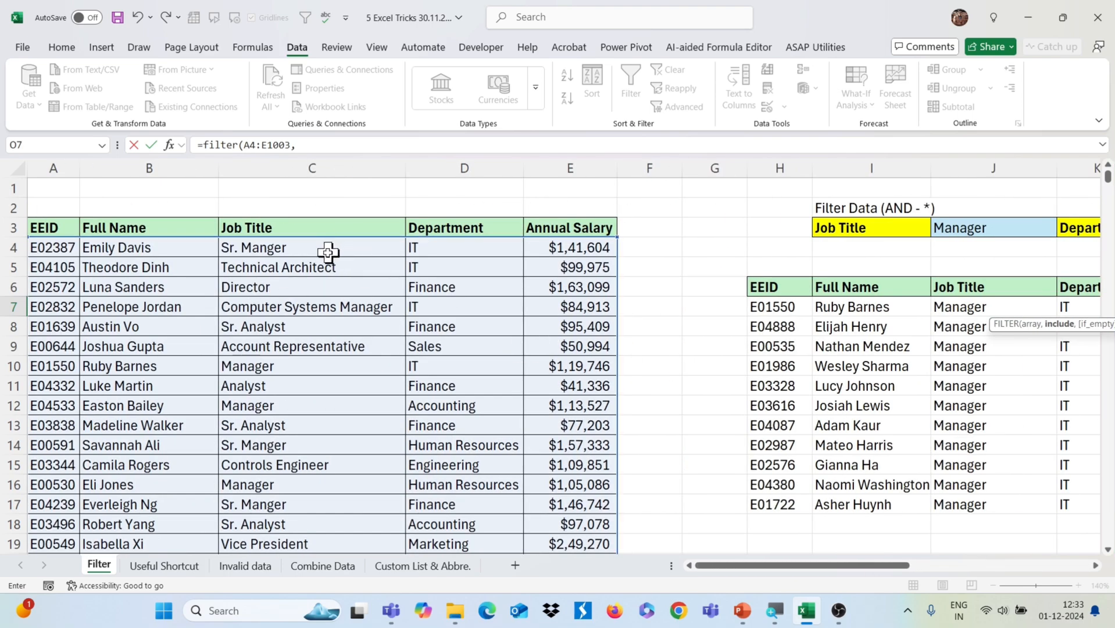
click(327, 251)
key(ctrl+shift+Down)
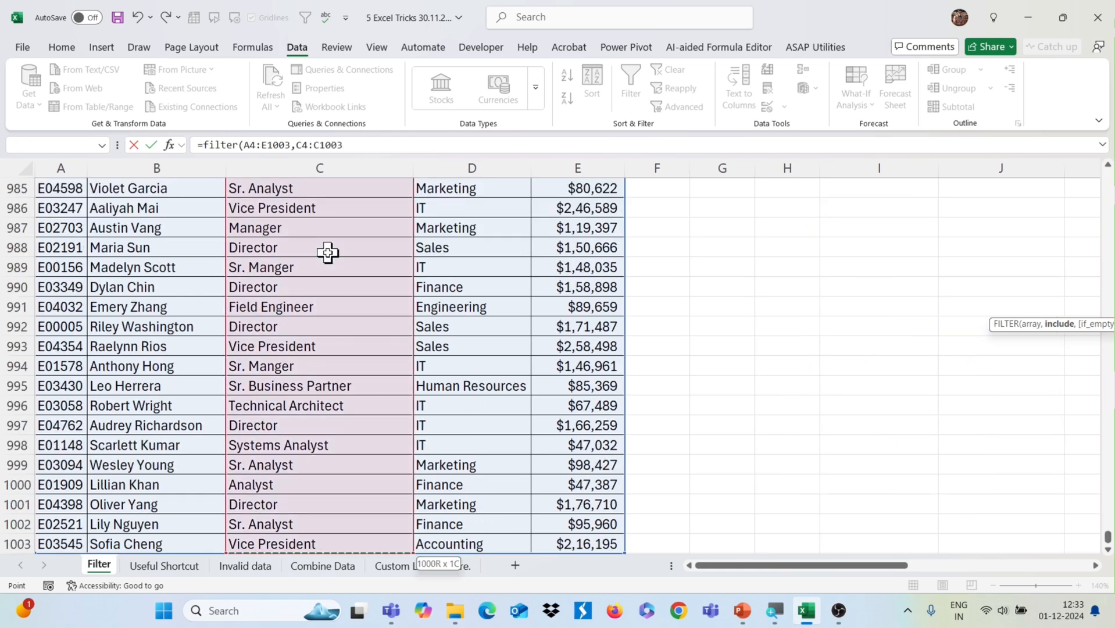
text(=)
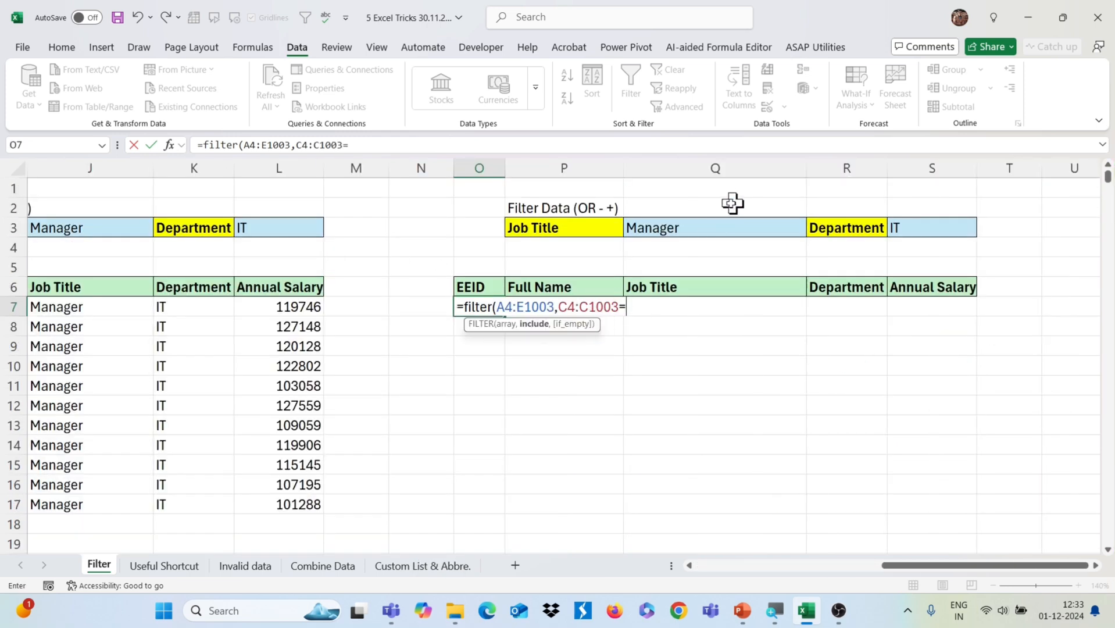
click(677, 234)
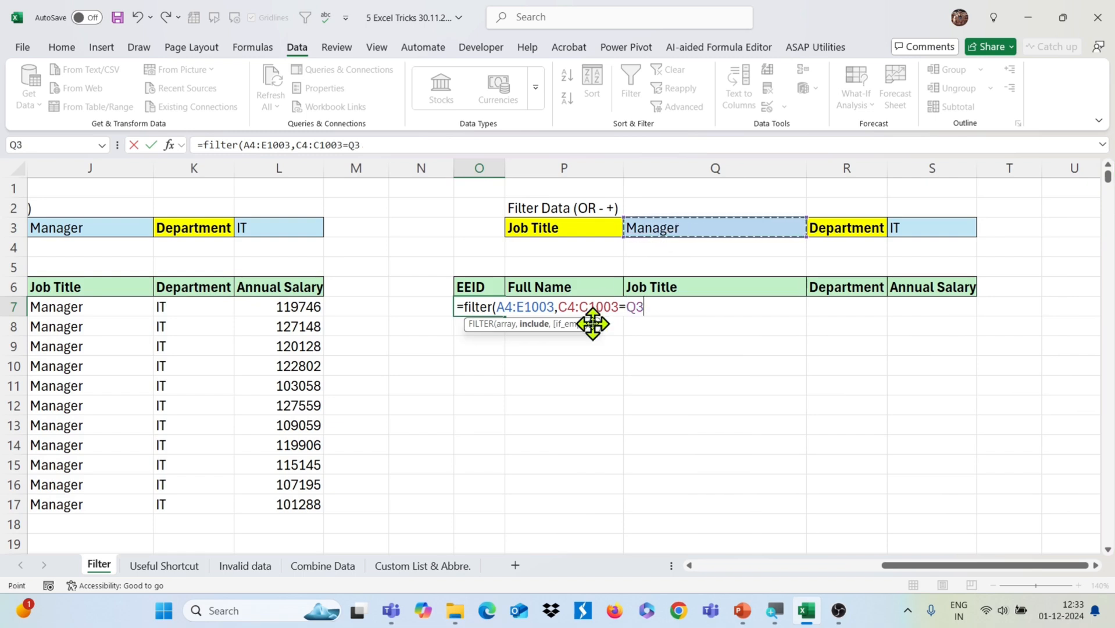
Enclose the job title condition in parentheses and append +( to begin a second condition with OR logic.
text())
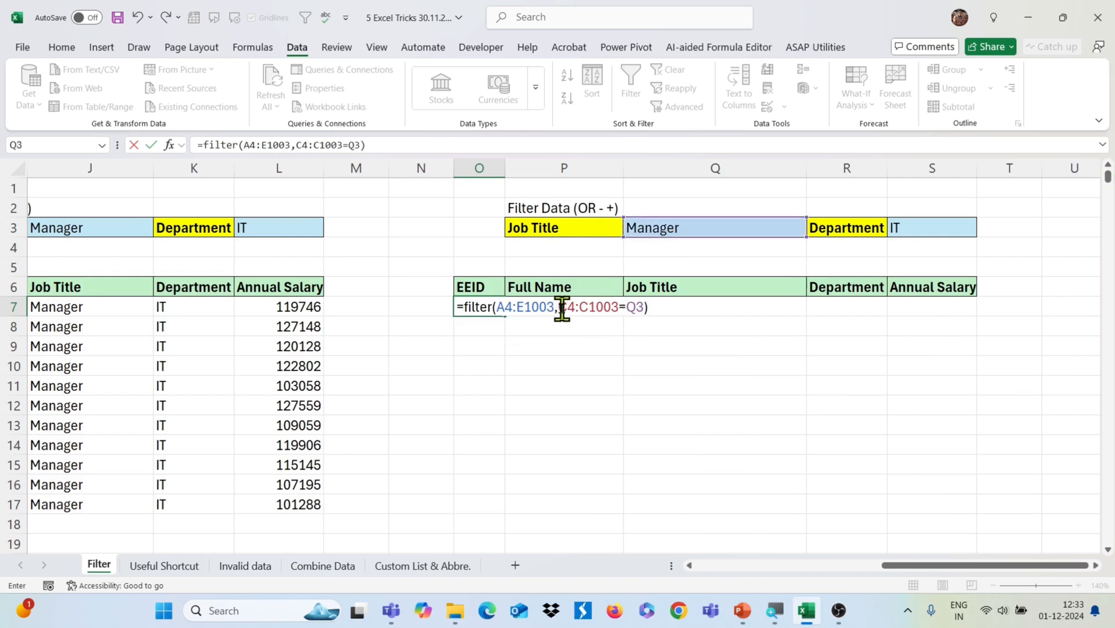
key(Left)
key(Left)
key(Left)
key(Left)
key(Left)
key(Left)
key(Left)
key(Left)
key(Left)
key(Left)
key(Left)
key(Left)
text(()
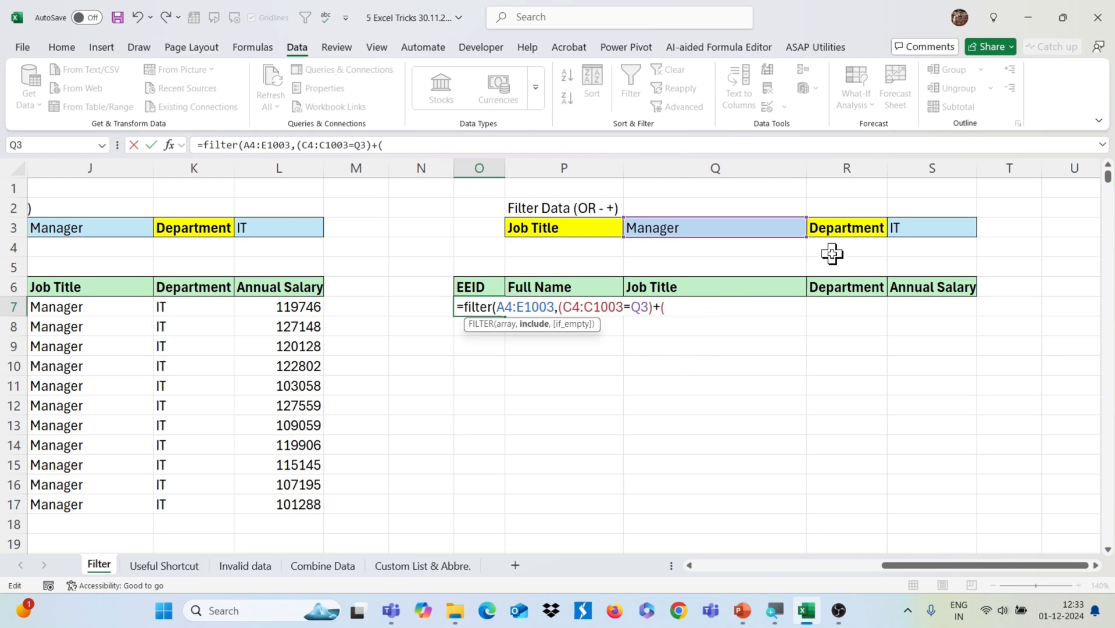
Fill the second condition with D4:D1003=S3 to match the department criterion, close the FILTER formula and enter it.
scroll(543, 398, left, 5)
scroll(543, 399, left, 1)
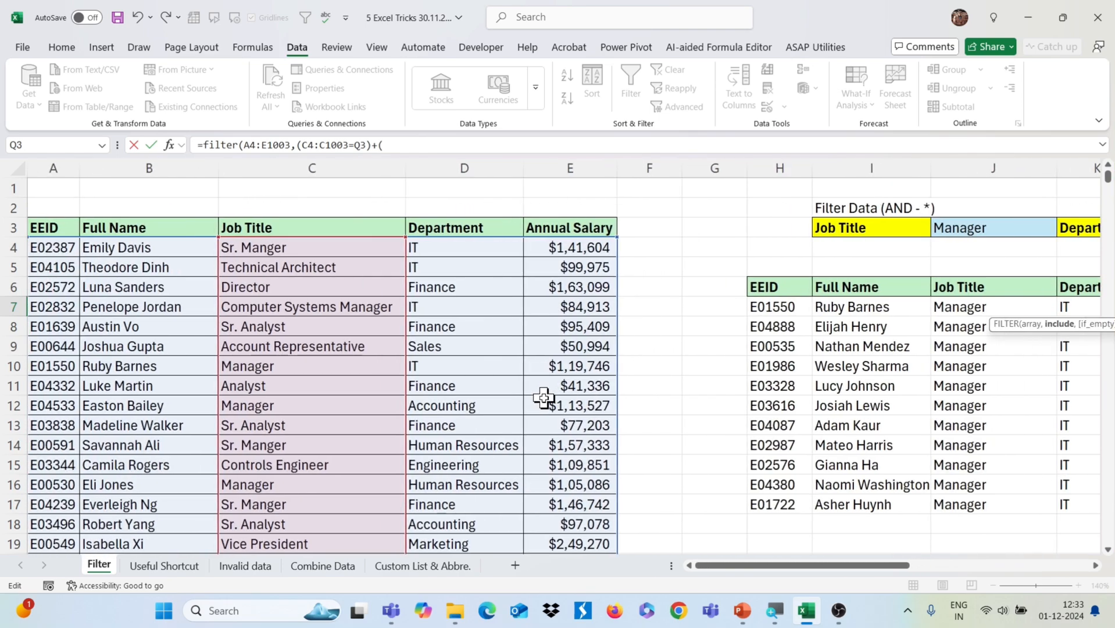
click(484, 246)
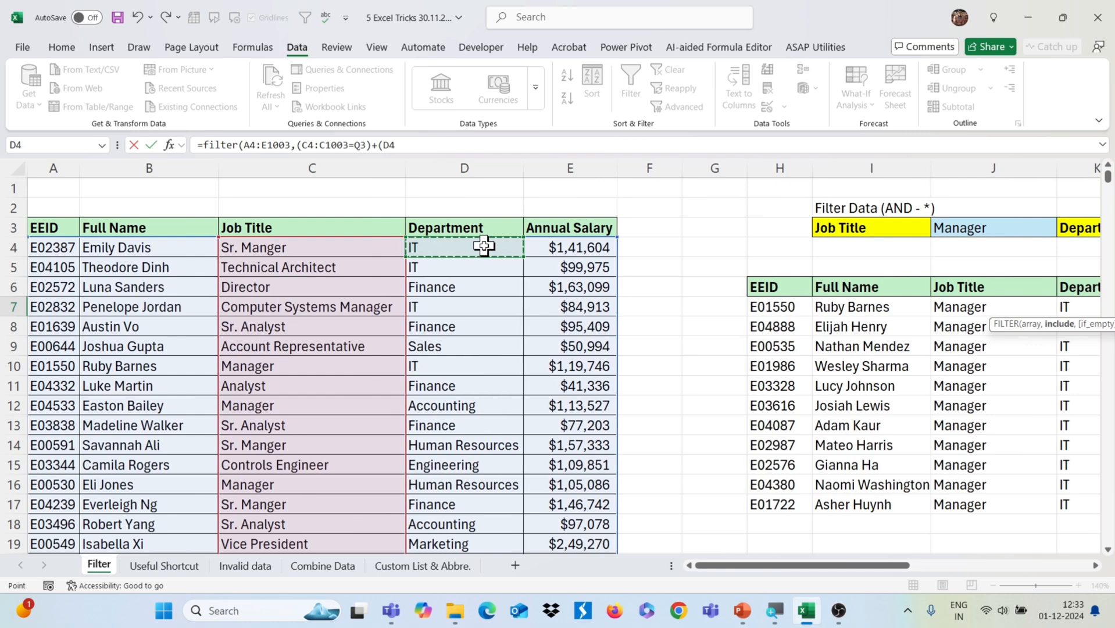
key(ctrl+shift+Down)
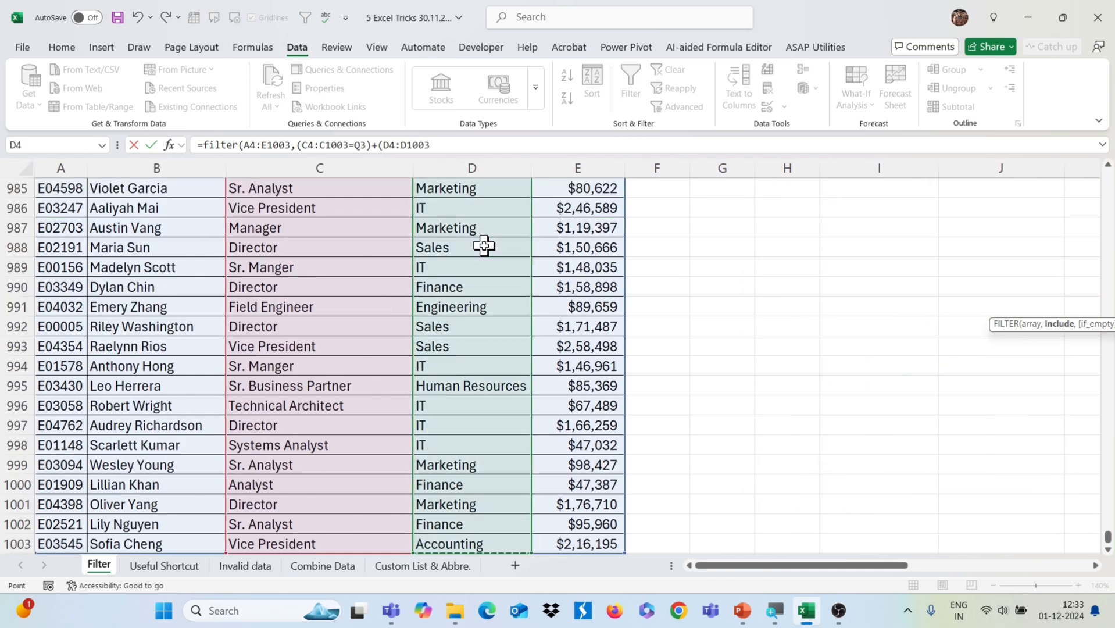
text(=)
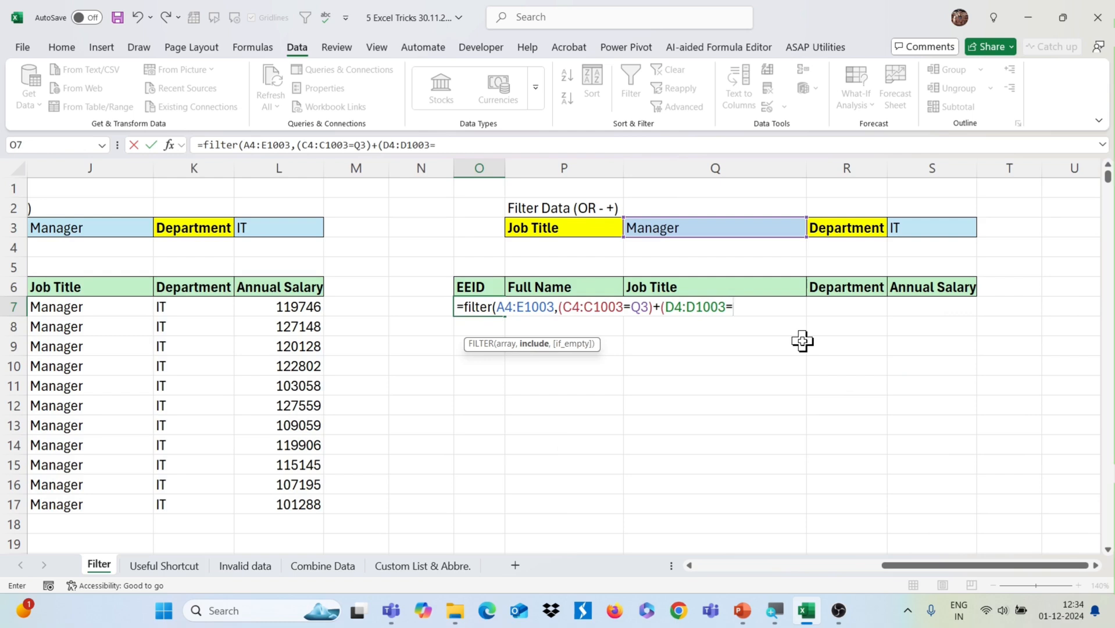
click(928, 230)
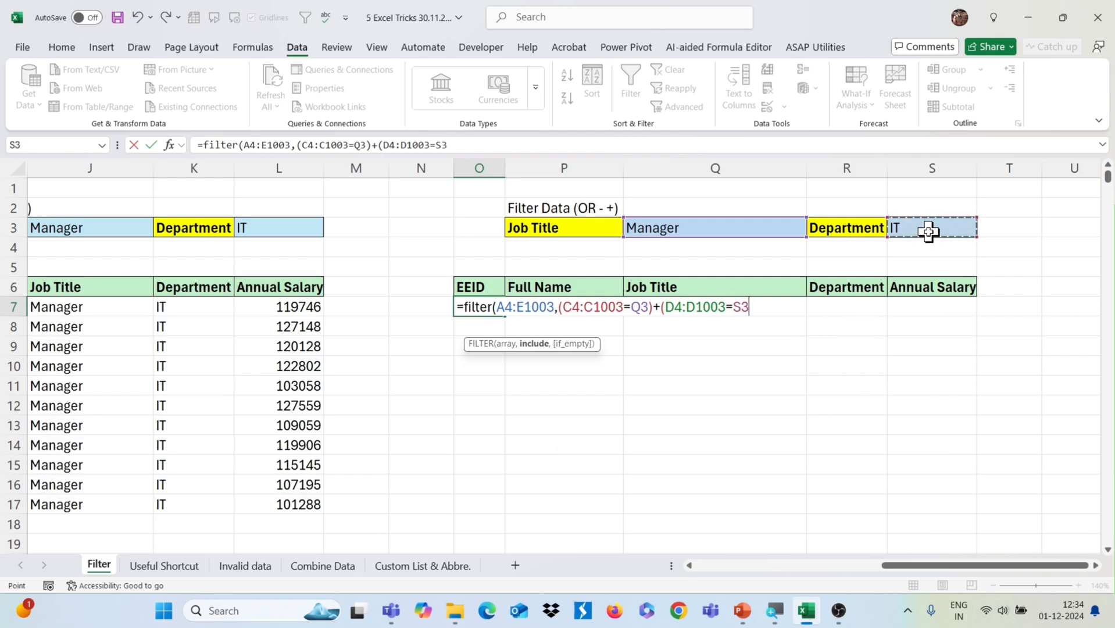
text()))
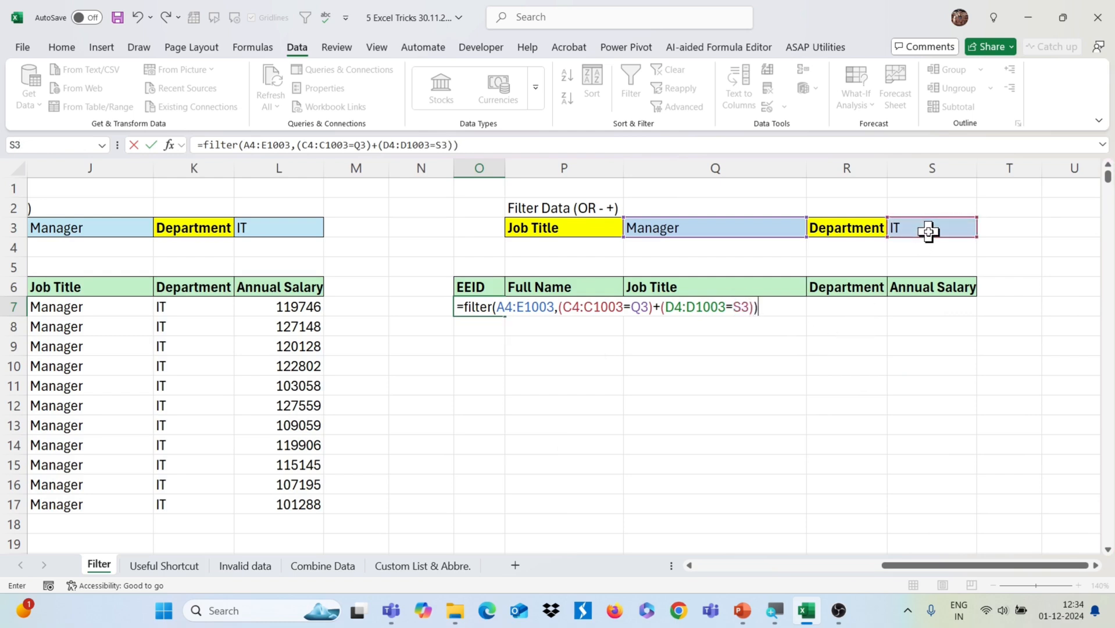
key(Return)
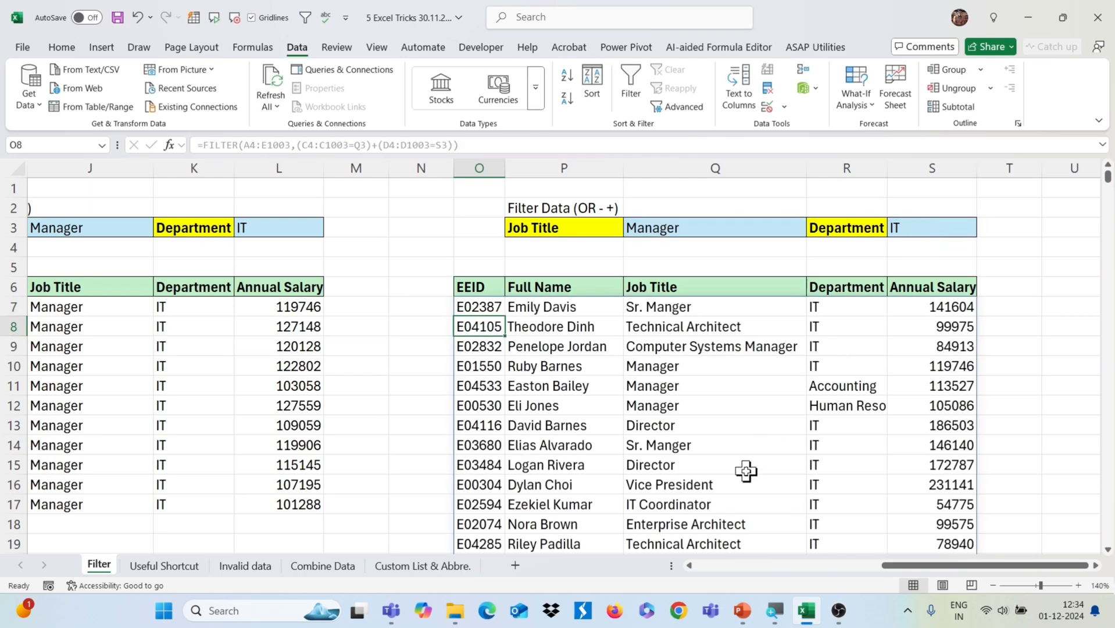
scroll(745, 470, down, 2)
scroll(746, 471, up, 3)
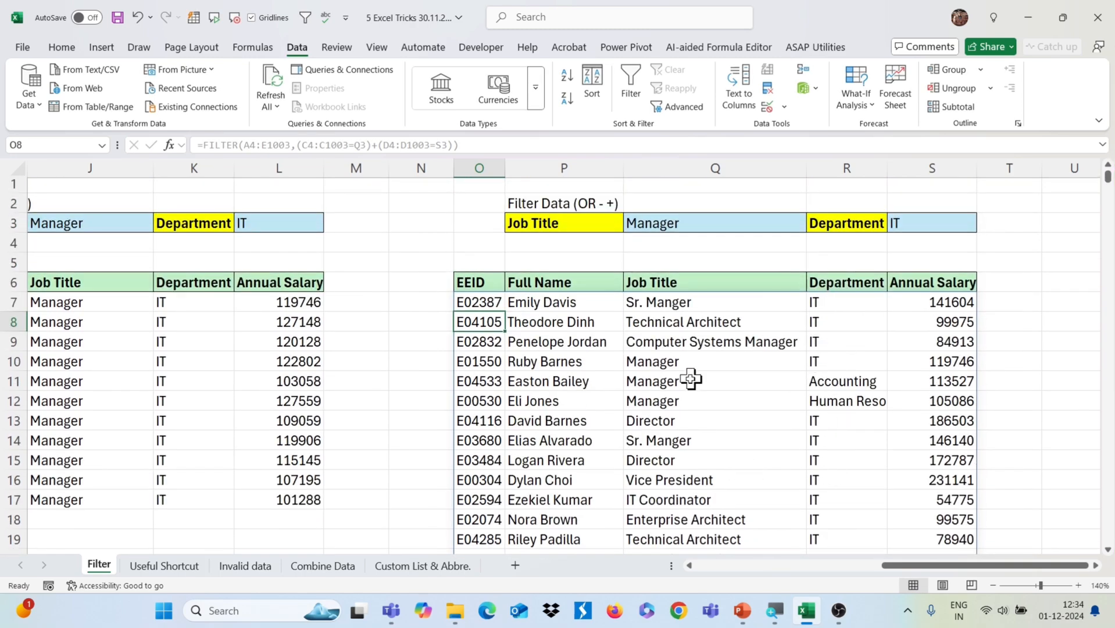
scroll(734, 477, down, 20)
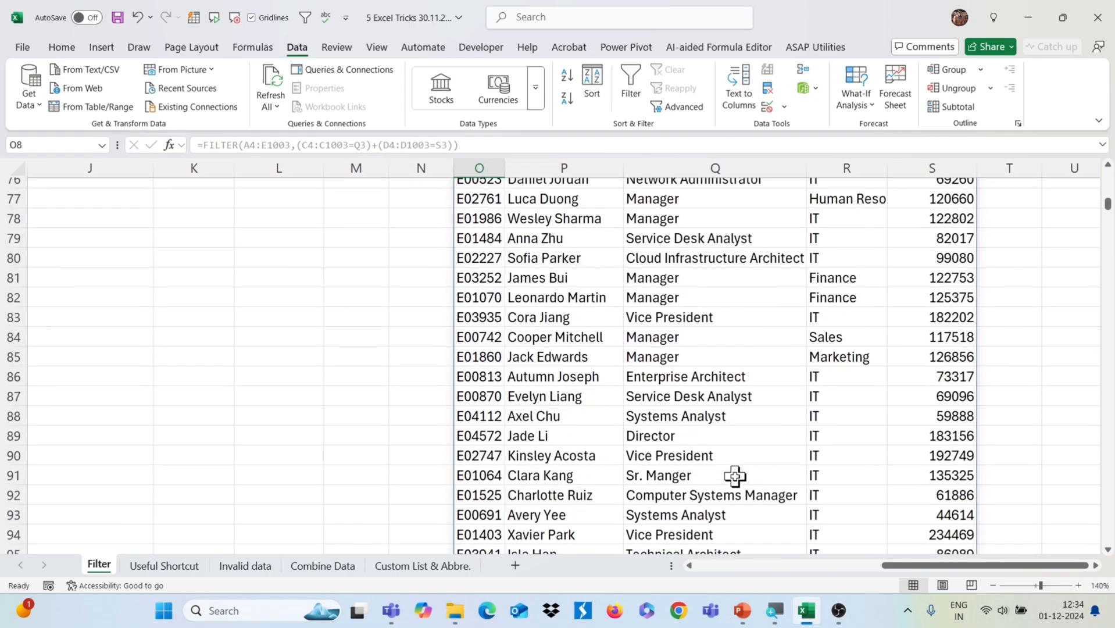
scroll(735, 476, up, 20)
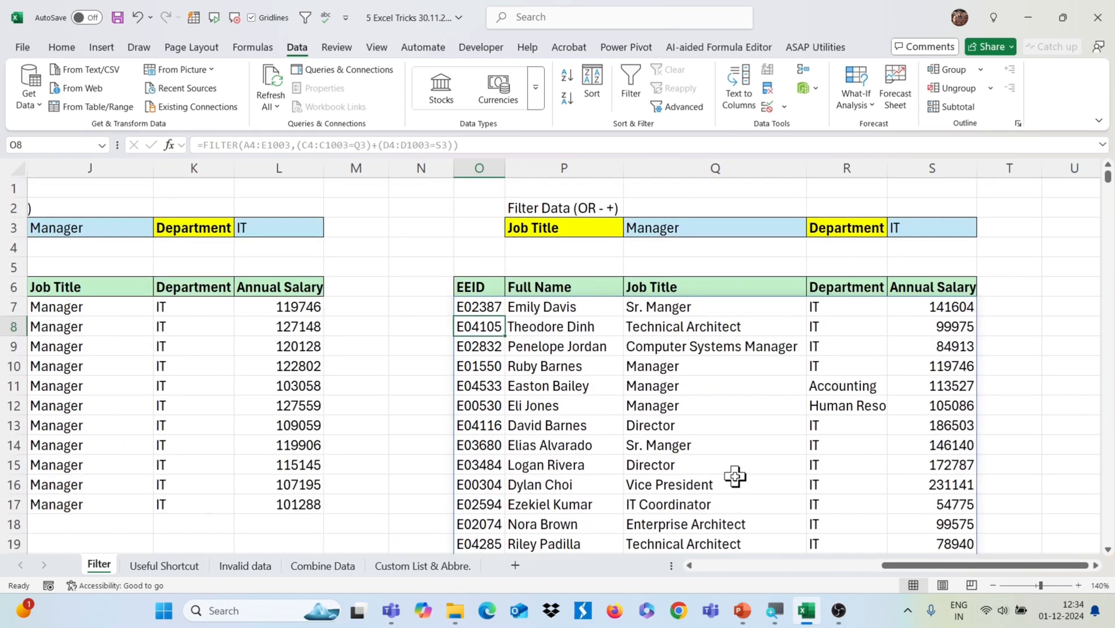
Wrap the O7 FILTER formula in SORT with sort index 3 to order the records by job title, and review them.
click(471, 301)
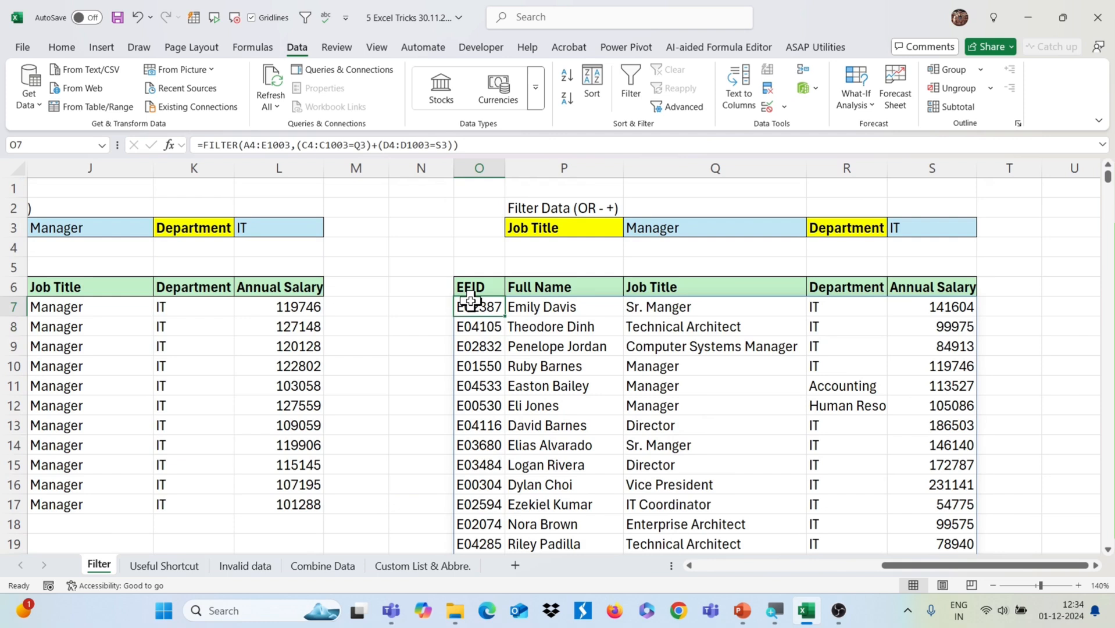
click(203, 146)
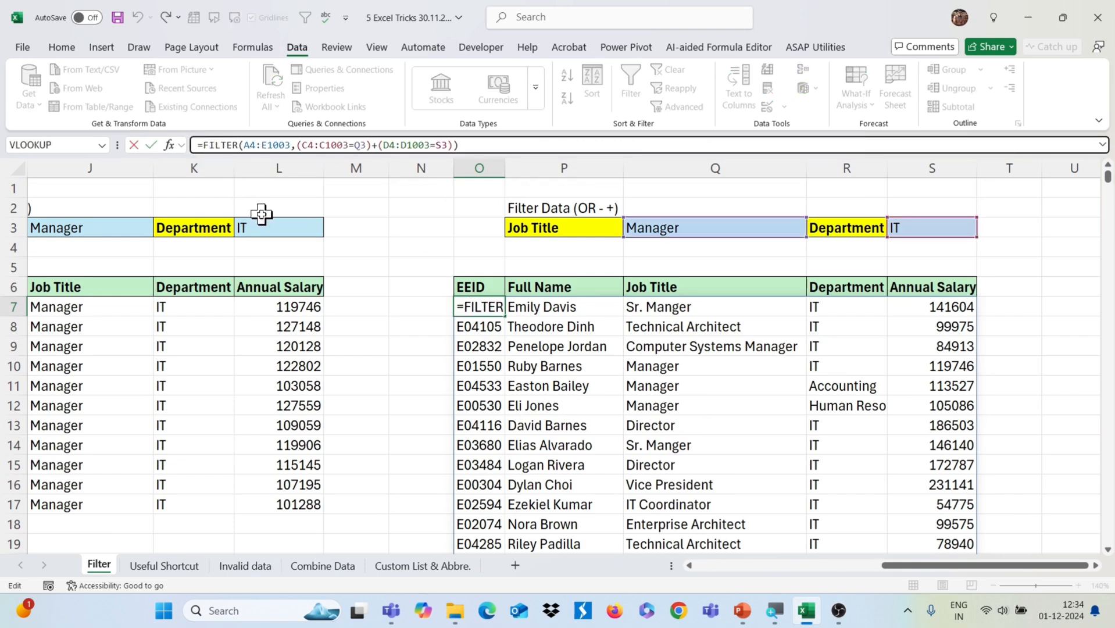
text(sort()
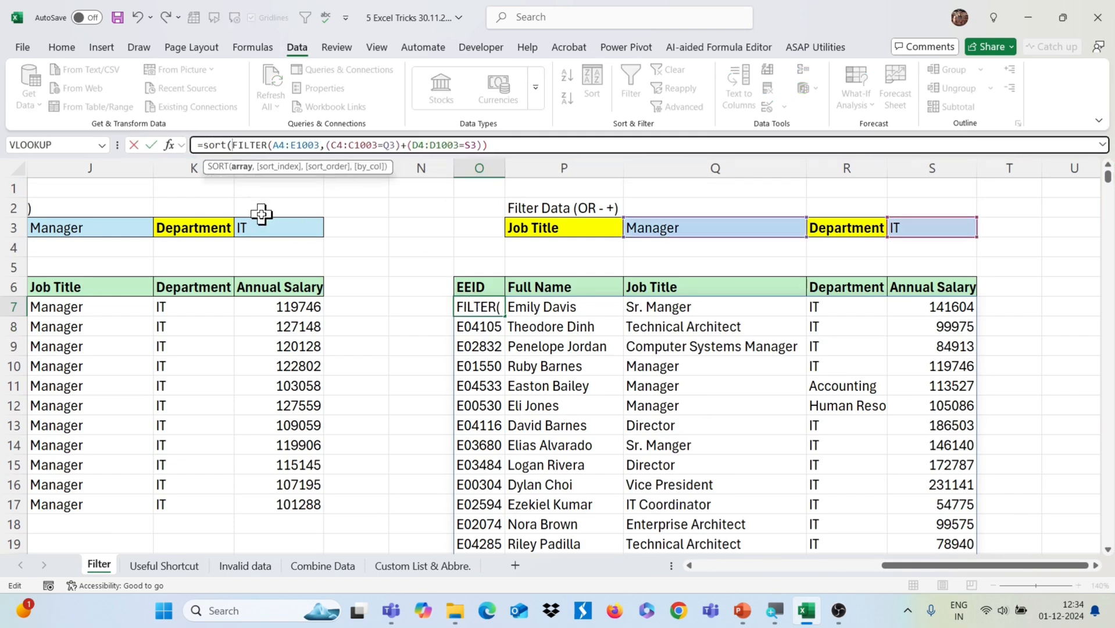
click(511, 145)
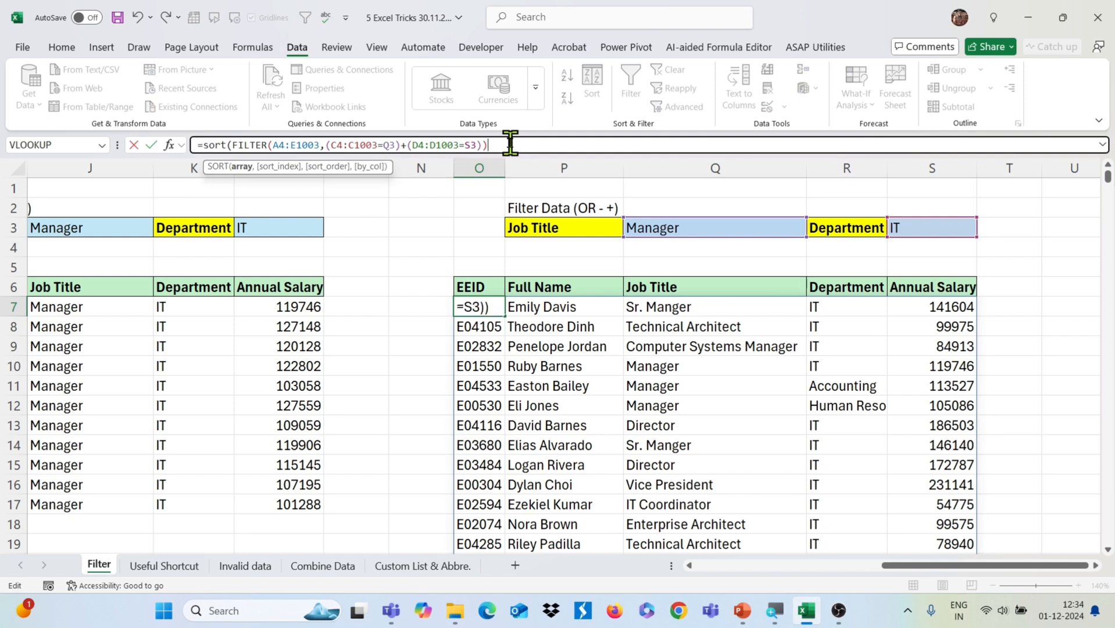
text(,3)
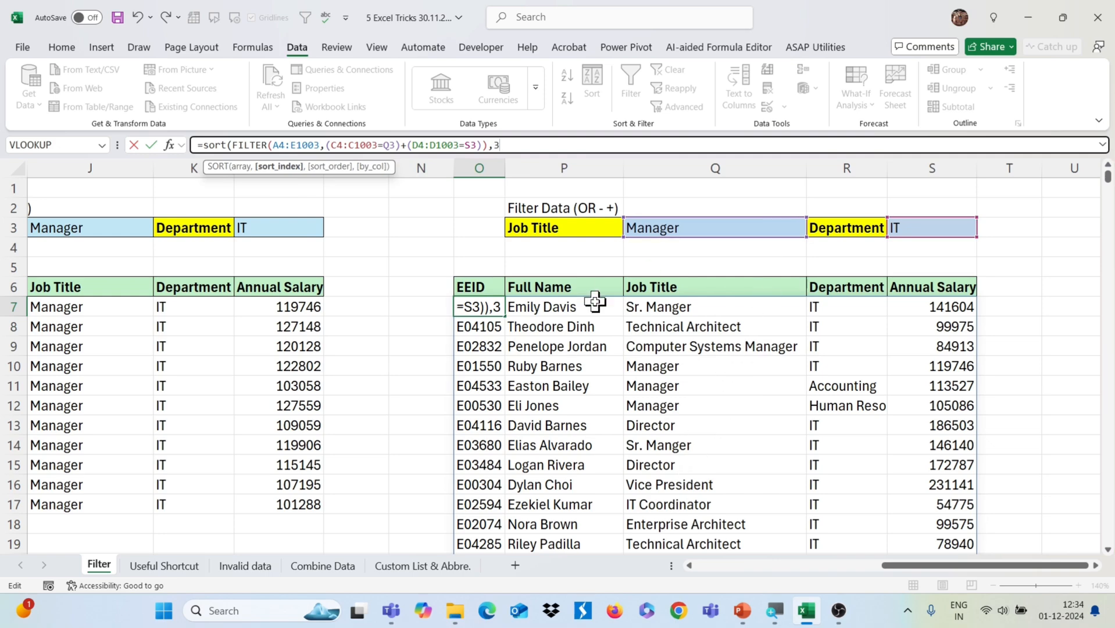
text())
key(Return)
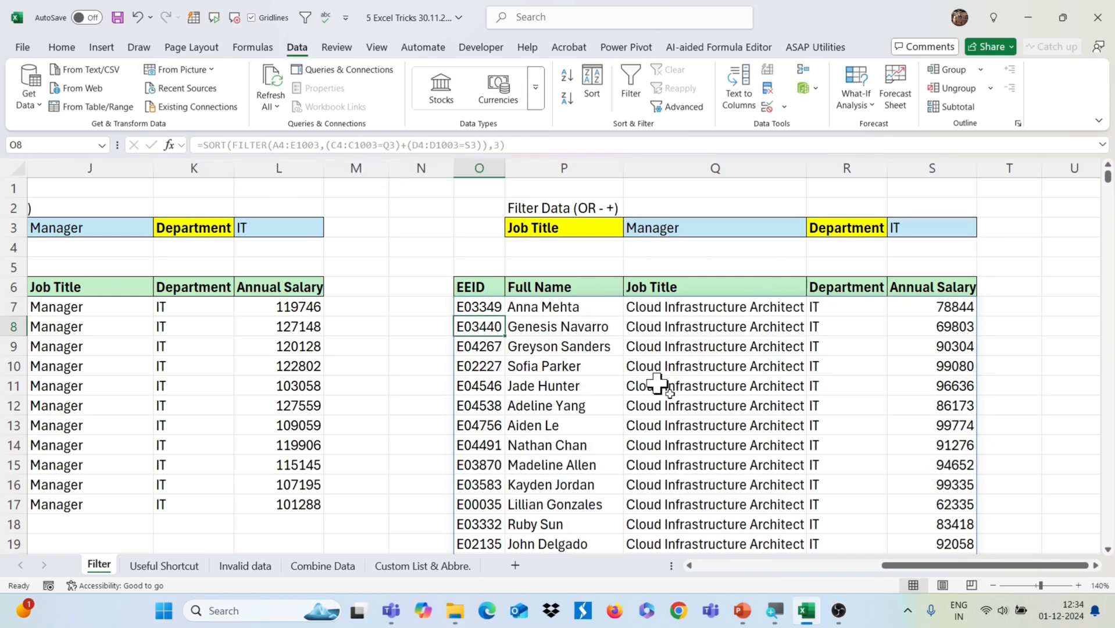
scroll(722, 413, down, 20)
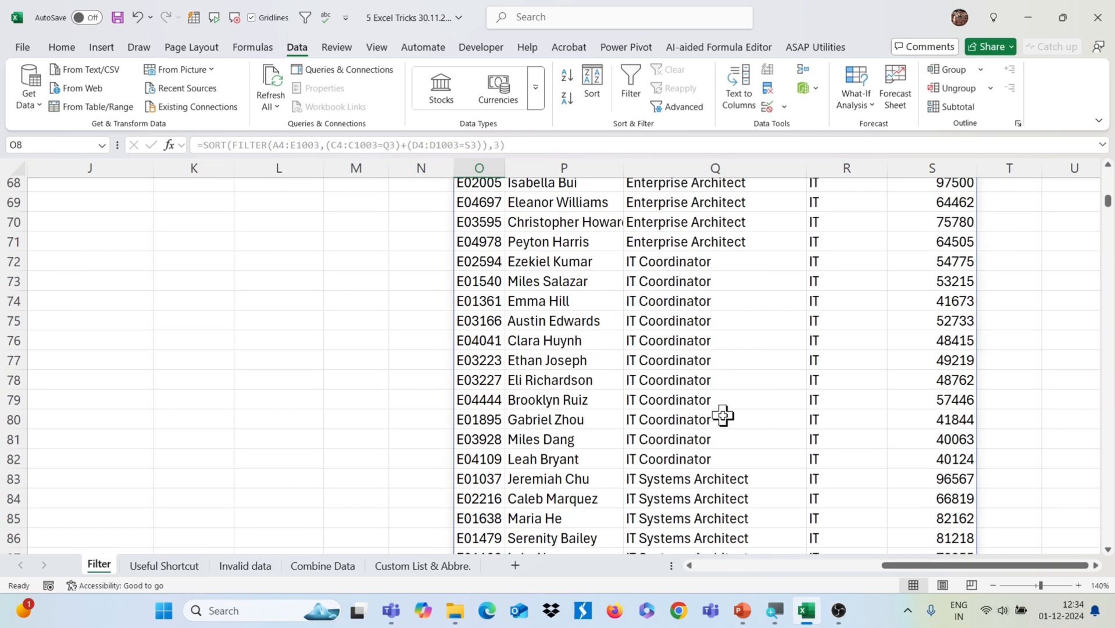
scroll(722, 413, down, 20)
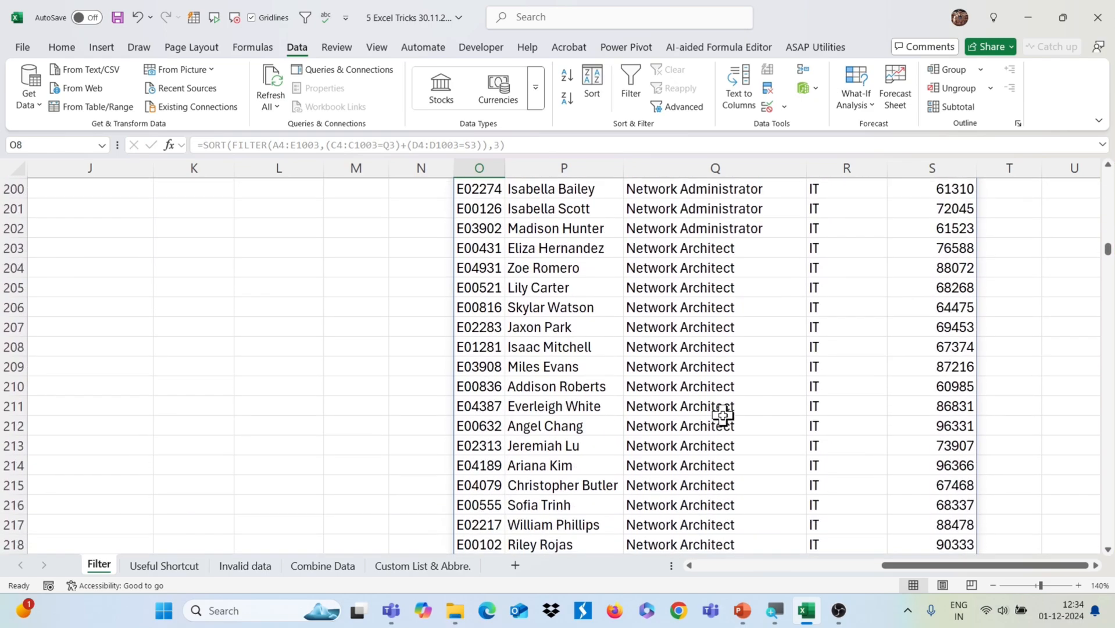
scroll(723, 414, down, 20)
scroll(723, 414, up, 20)
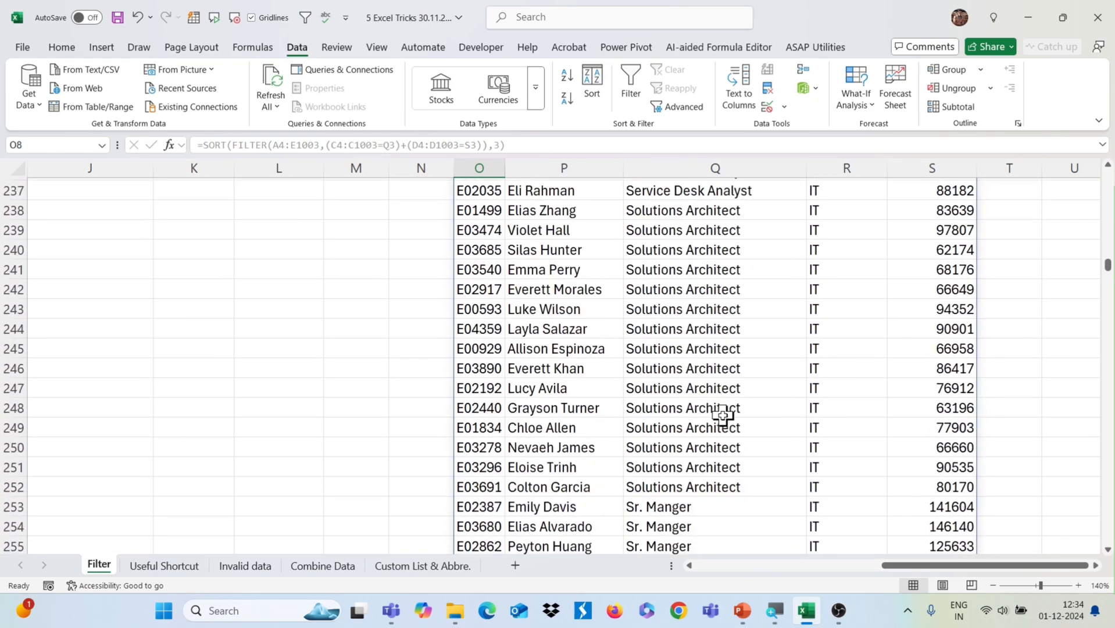
Compare the AND filter results for Manager and IT with the sorted OR filter results.
scroll(723, 414, up, 20)
scroll(723, 413, left, 5)
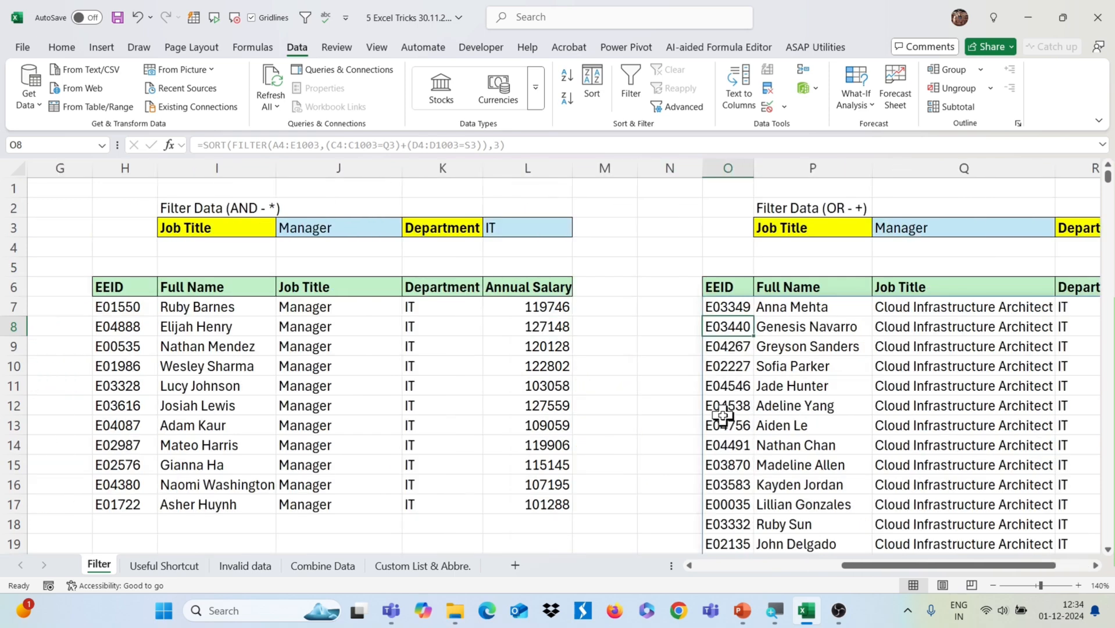
scroll(722, 415, right, 3)
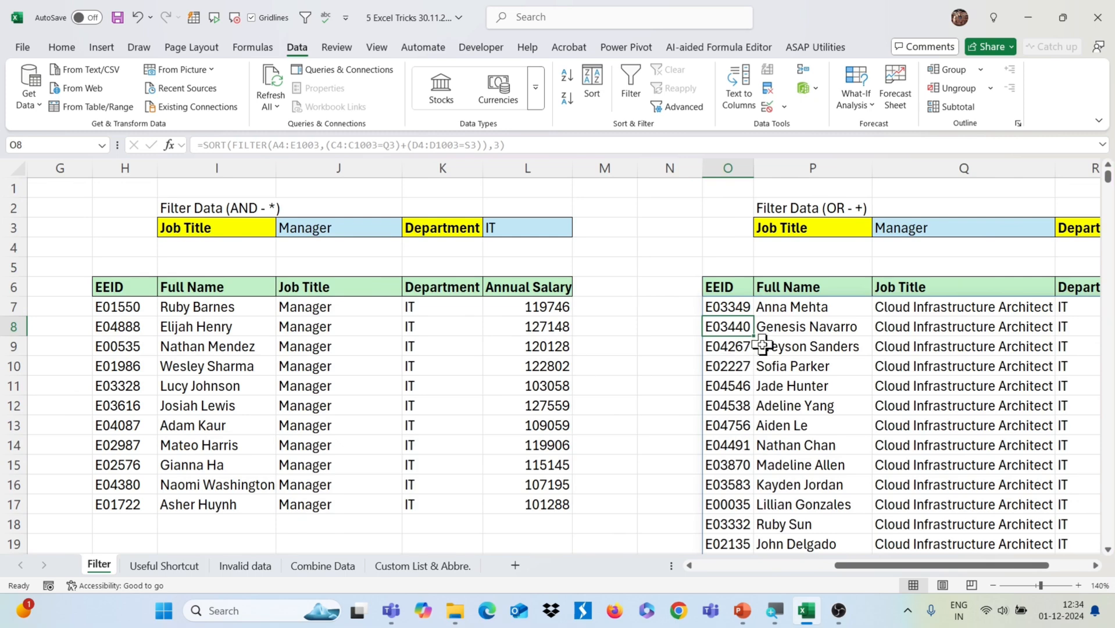
scroll(761, 345, right, 1)
scroll(762, 345, right, 4)
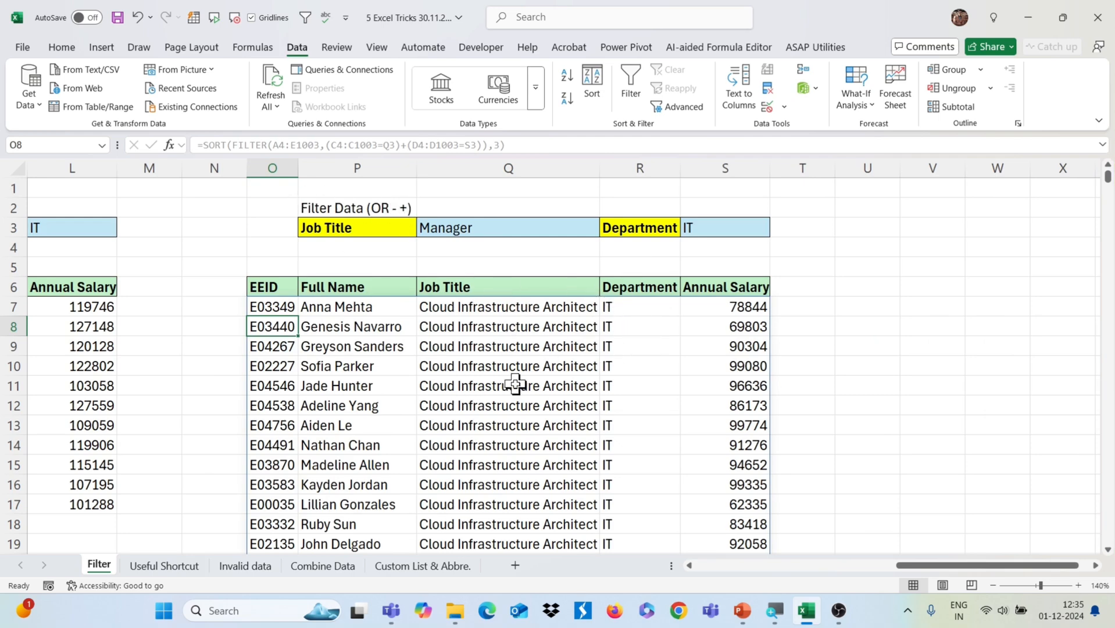
scroll(515, 384, left, 4)
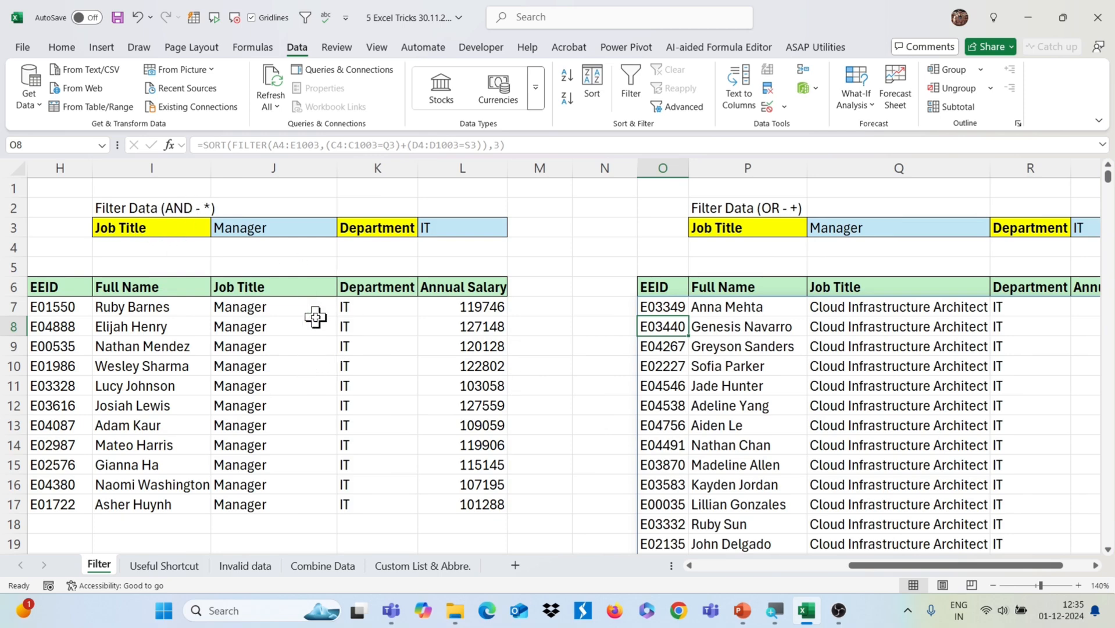
scroll(512, 358, right, 1)
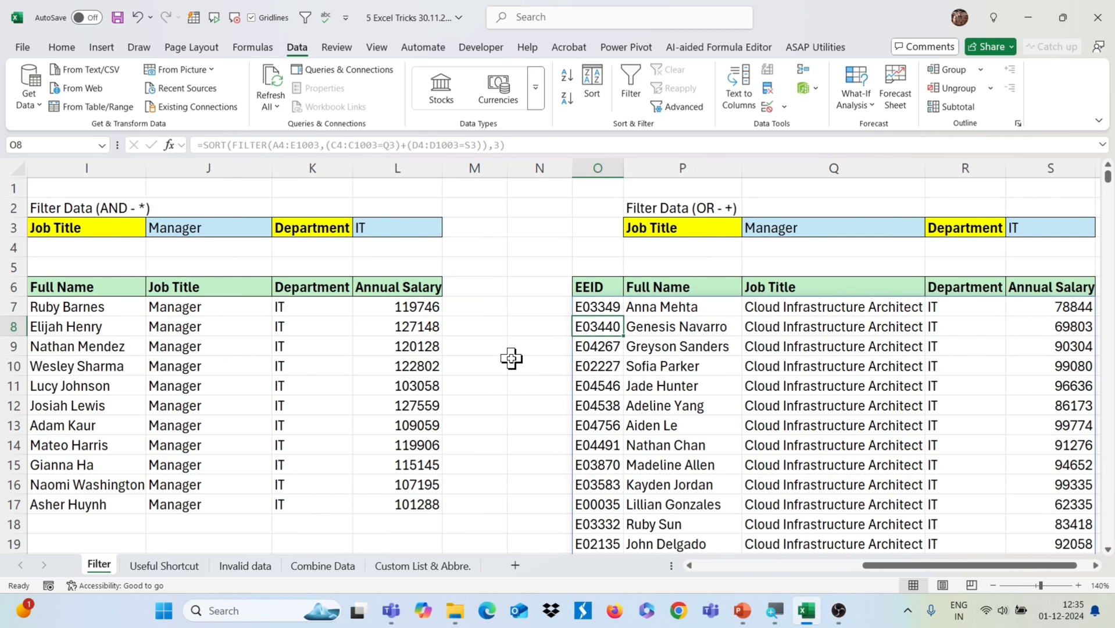
scroll(511, 359, left, 5)
scroll(512, 359, right, 3)
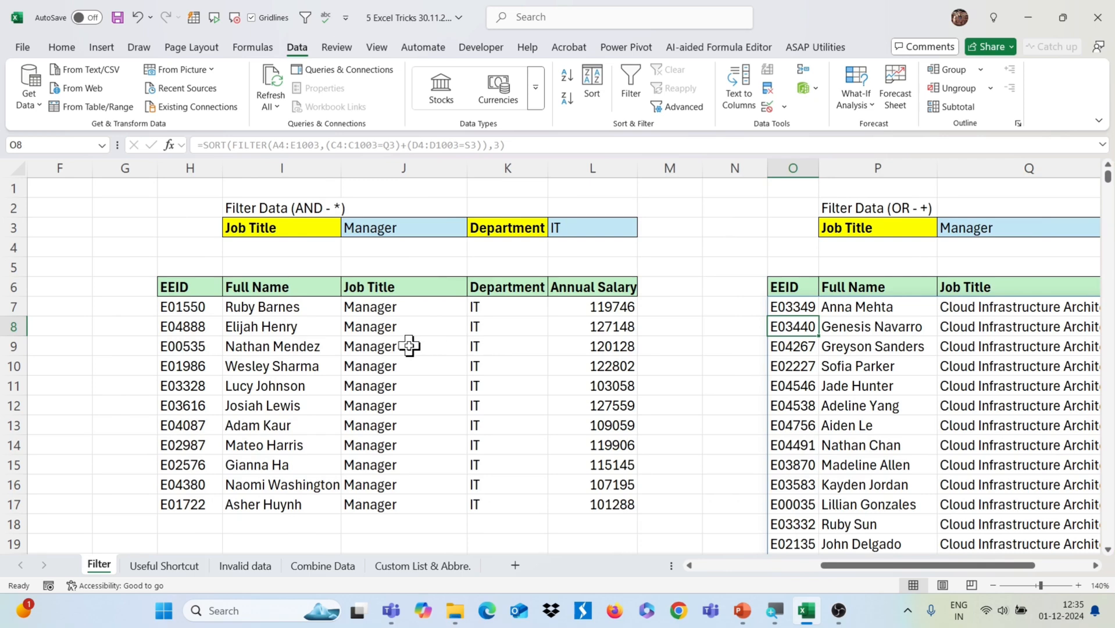
scroll(622, 349, right, 3)
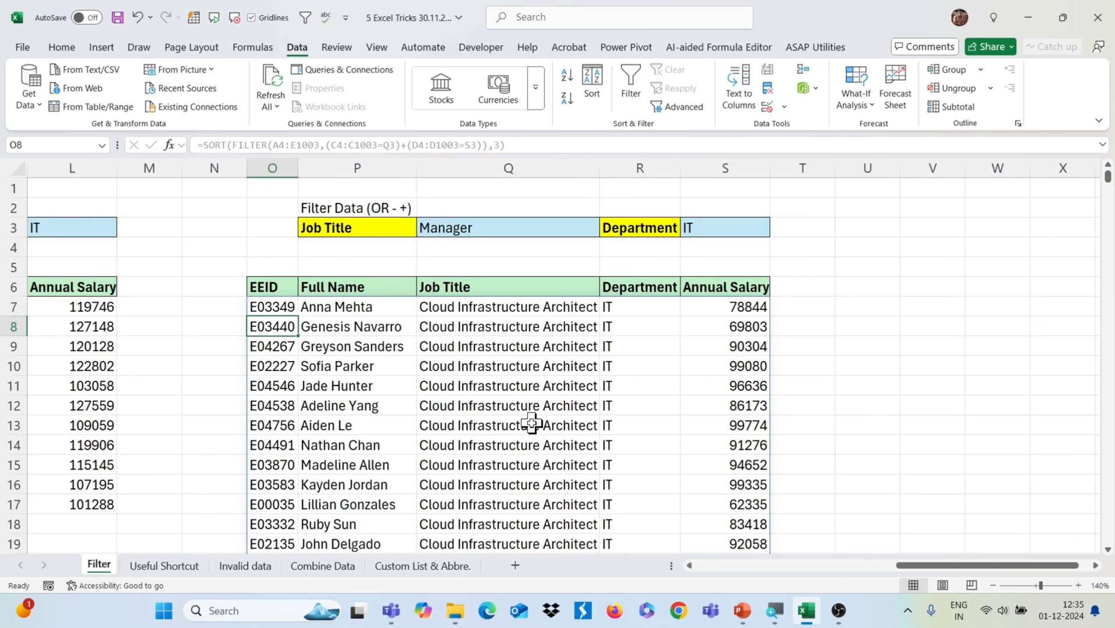
Examine the job titles and departments throughout the sorted OR results, especially the Manager rows, and return to the source data.
scroll(531, 423, down, 8)
scroll(531, 423, up, 7)
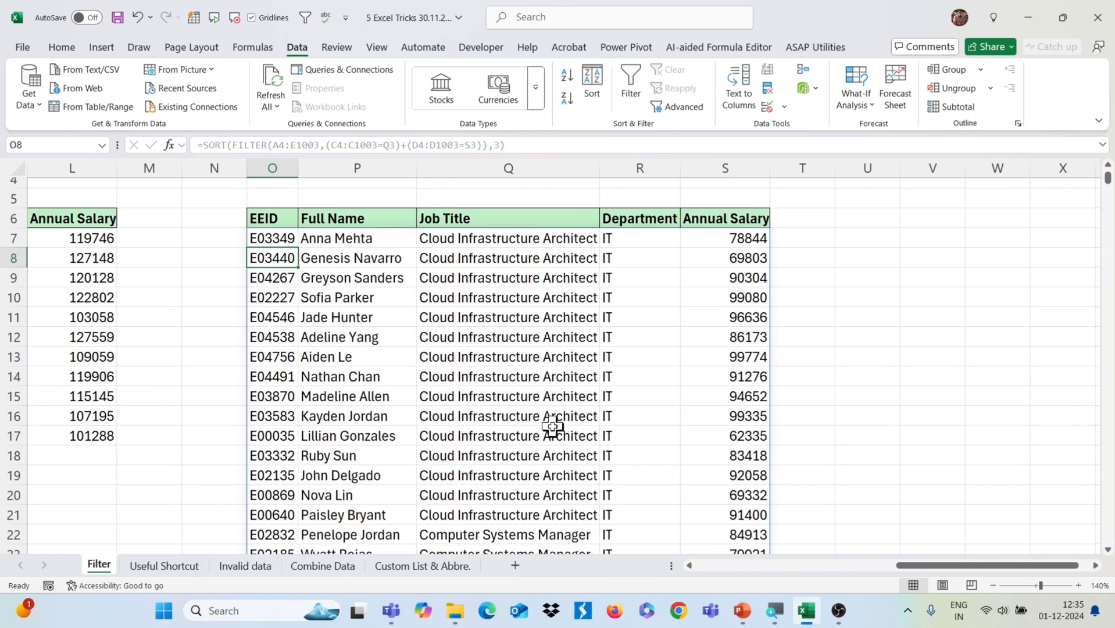
scroll(612, 485, down, 20)
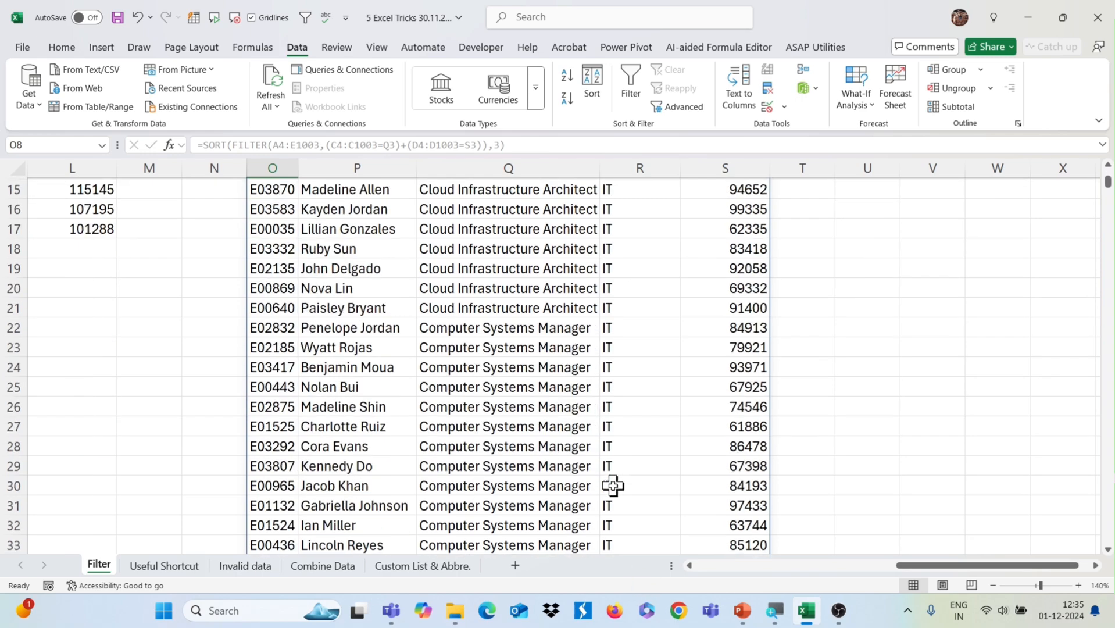
scroll(613, 485, down, 20)
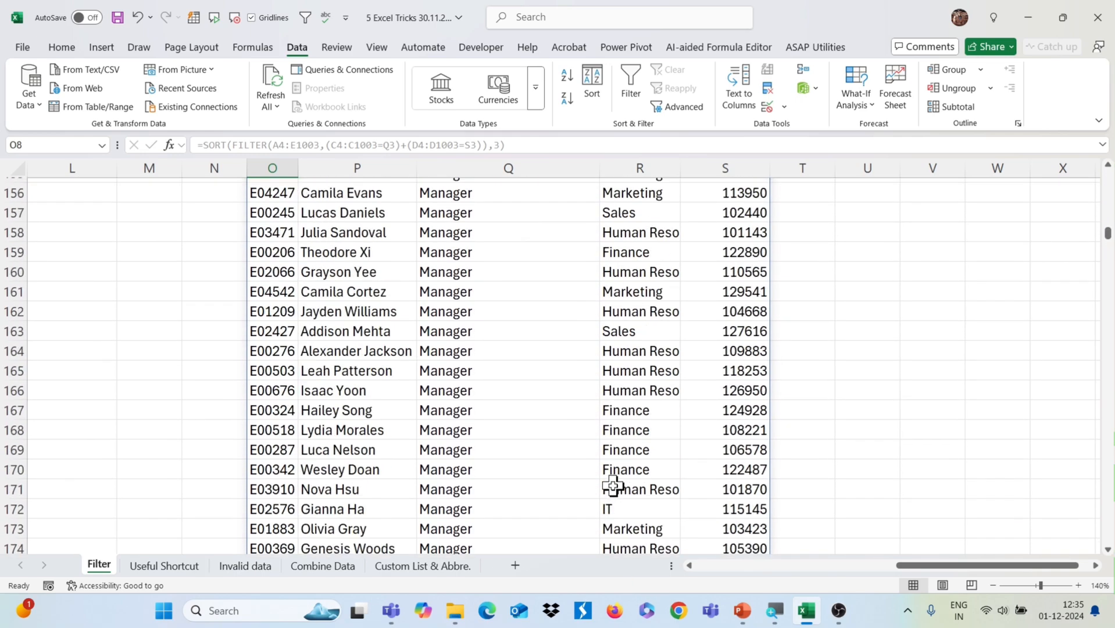
scroll(613, 484, up, 7)
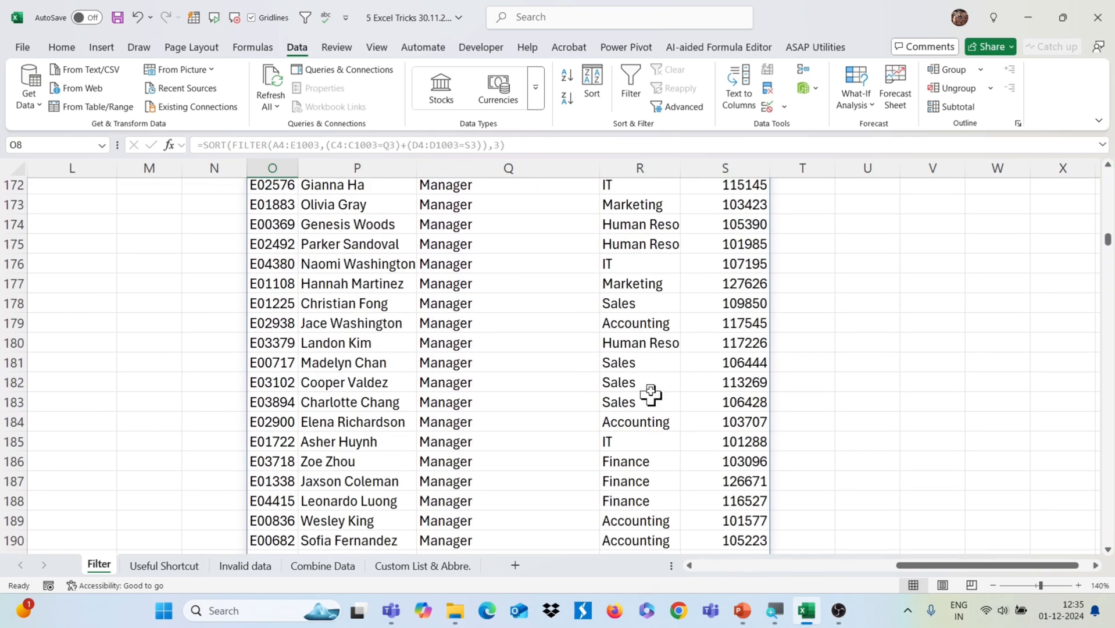
click(505, 325)
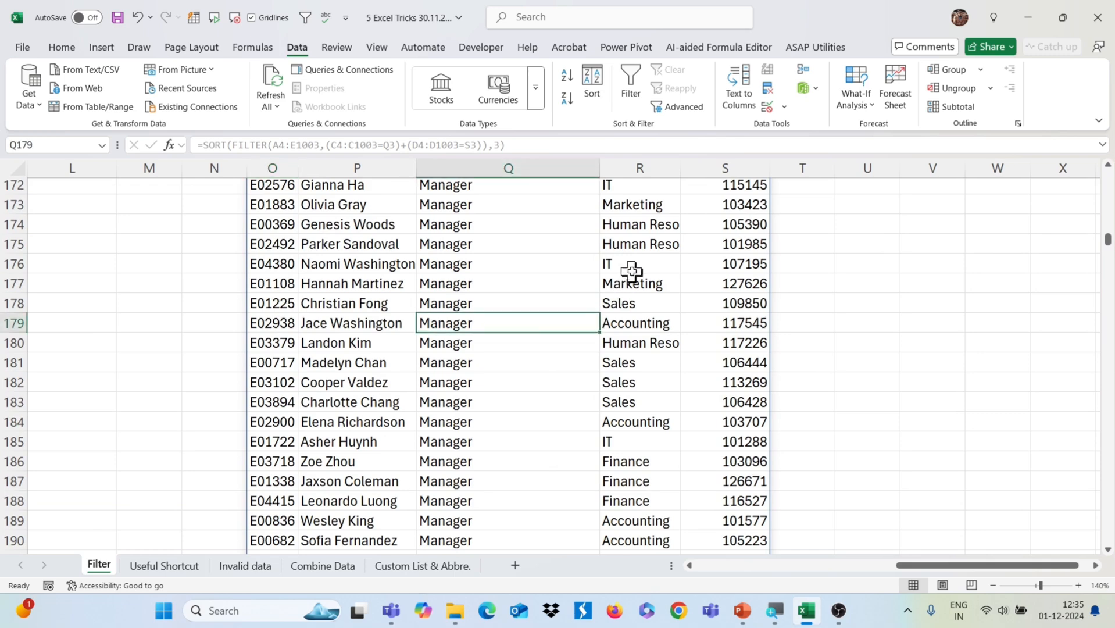
scroll(625, 430, down, 10)
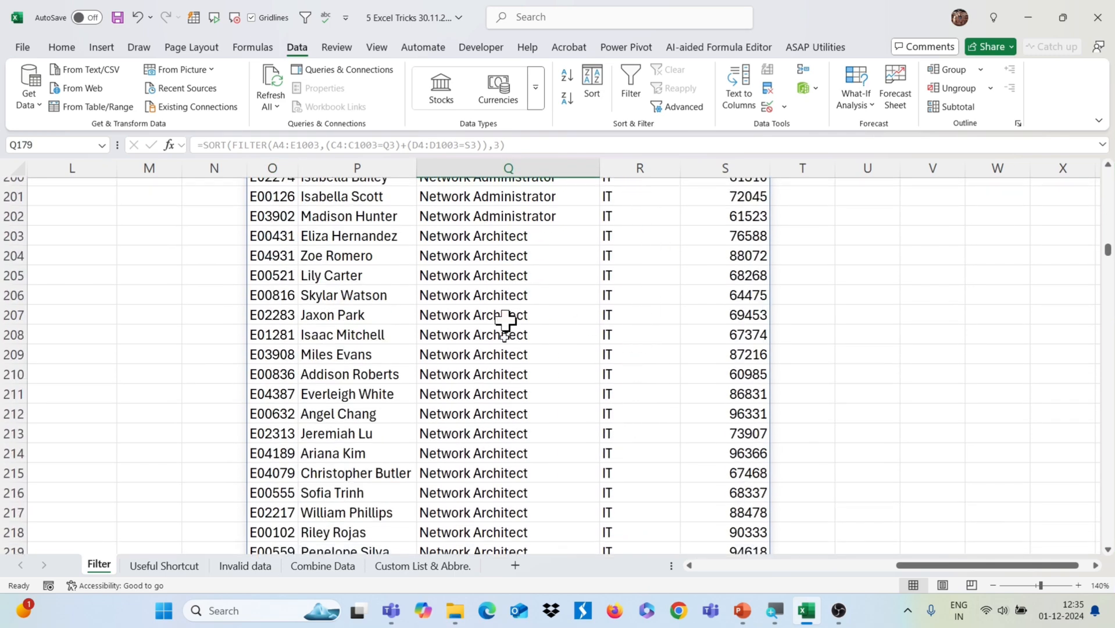
scroll(515, 368, up, 4)
scroll(516, 368, up, 20)
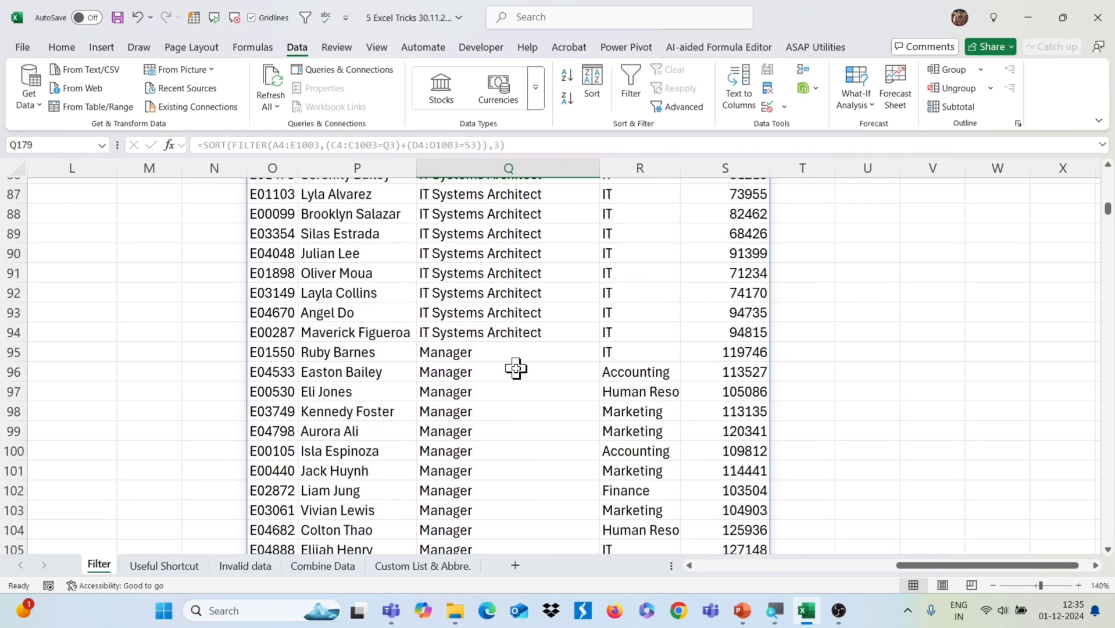
scroll(516, 368, left, 5)
scroll(516, 368, up, 12)
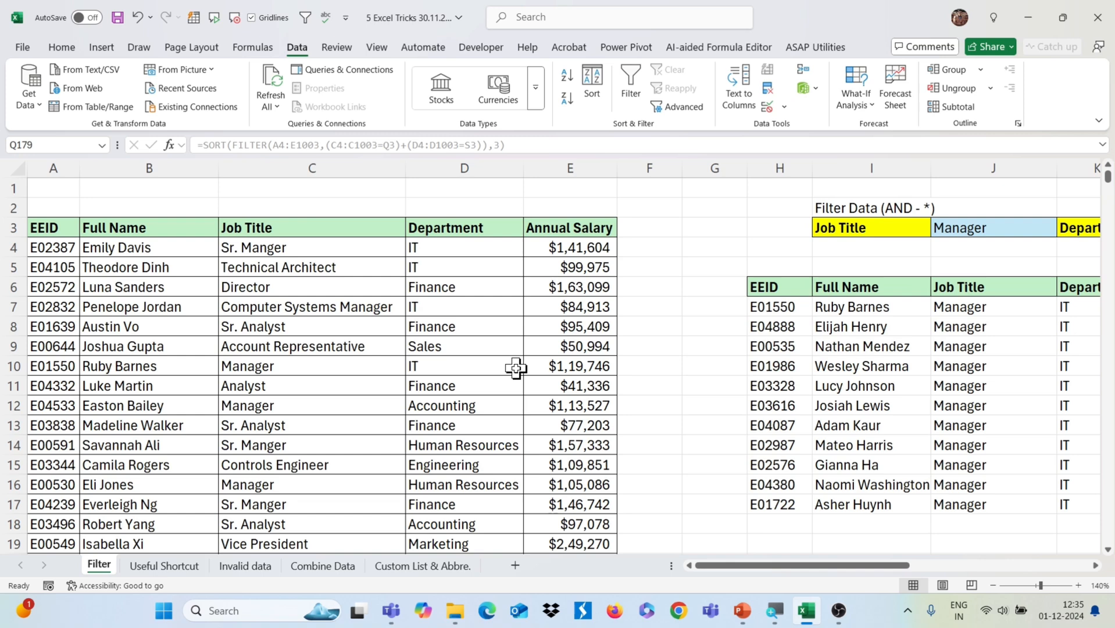
Switch to the Useful Shortcut sheet, select the EEID data from A2 through the last row, and return to A1.
click(162, 568)
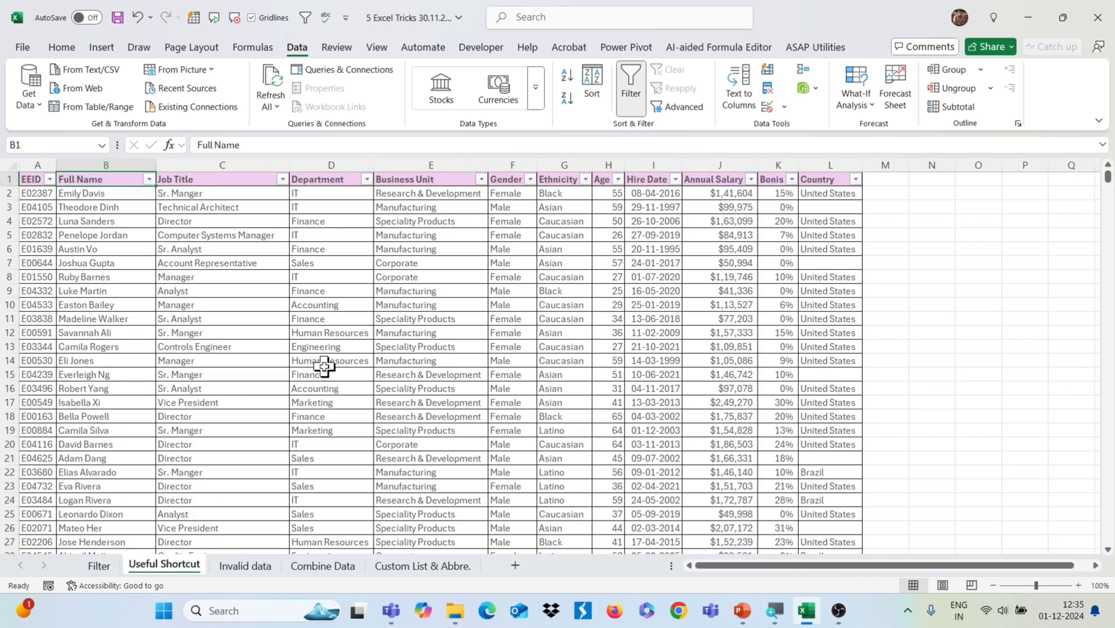
click(491, 299)
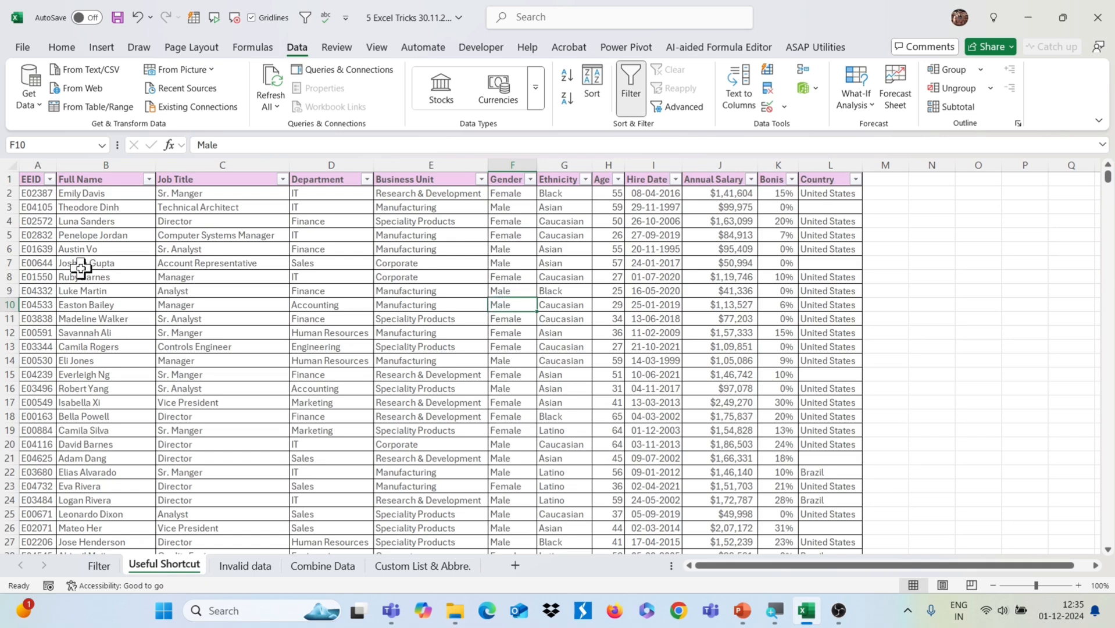
click(32, 192)
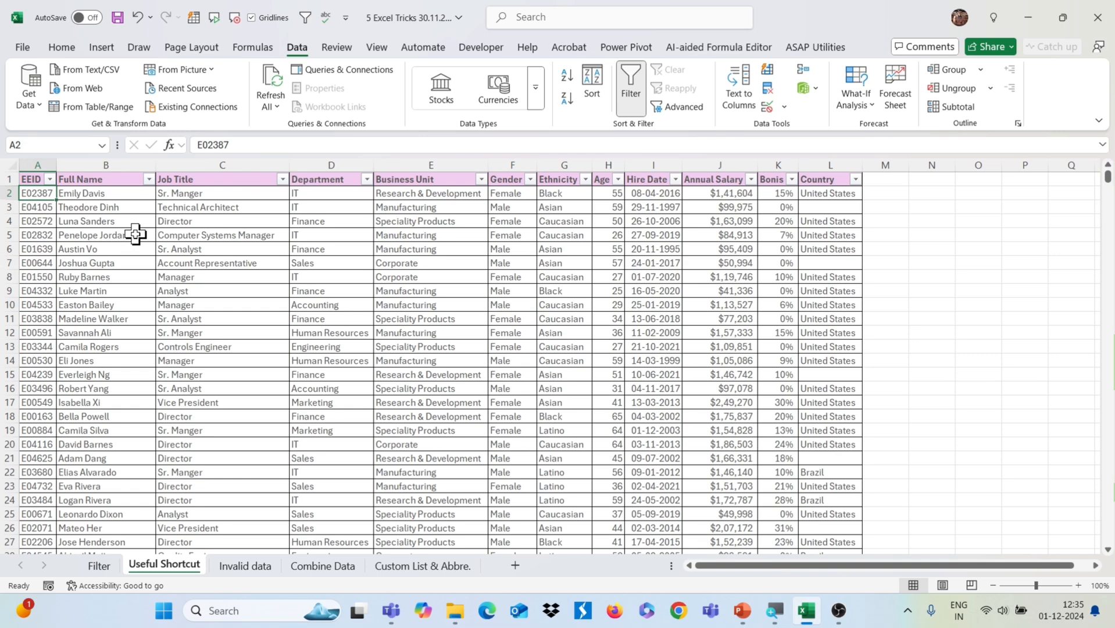
key(ctrl+shift+Down)
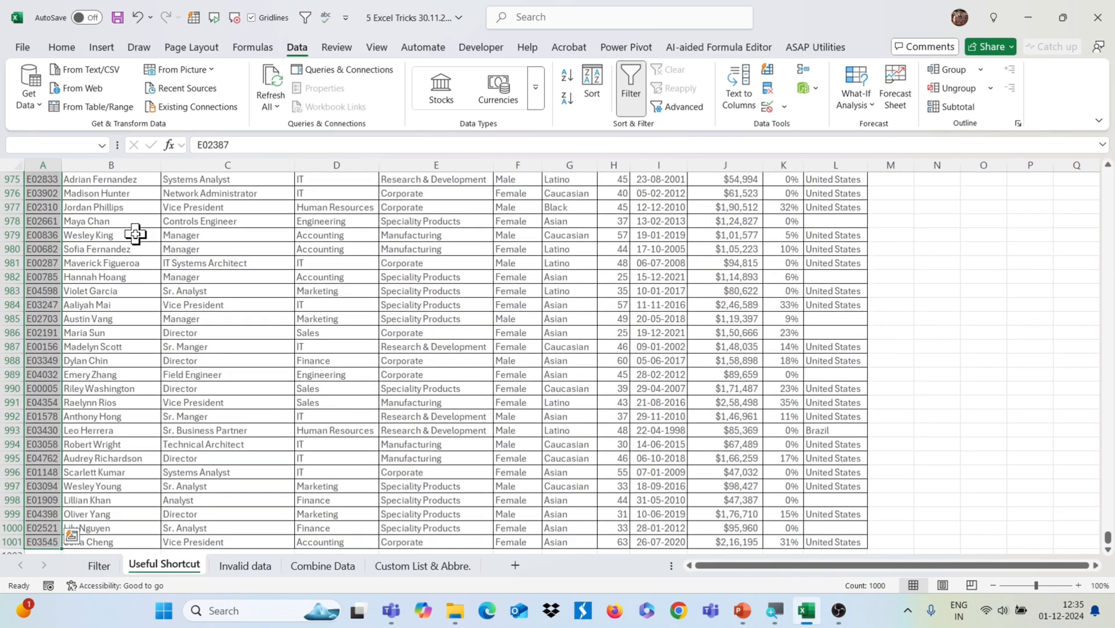
key(ctrl+Home)
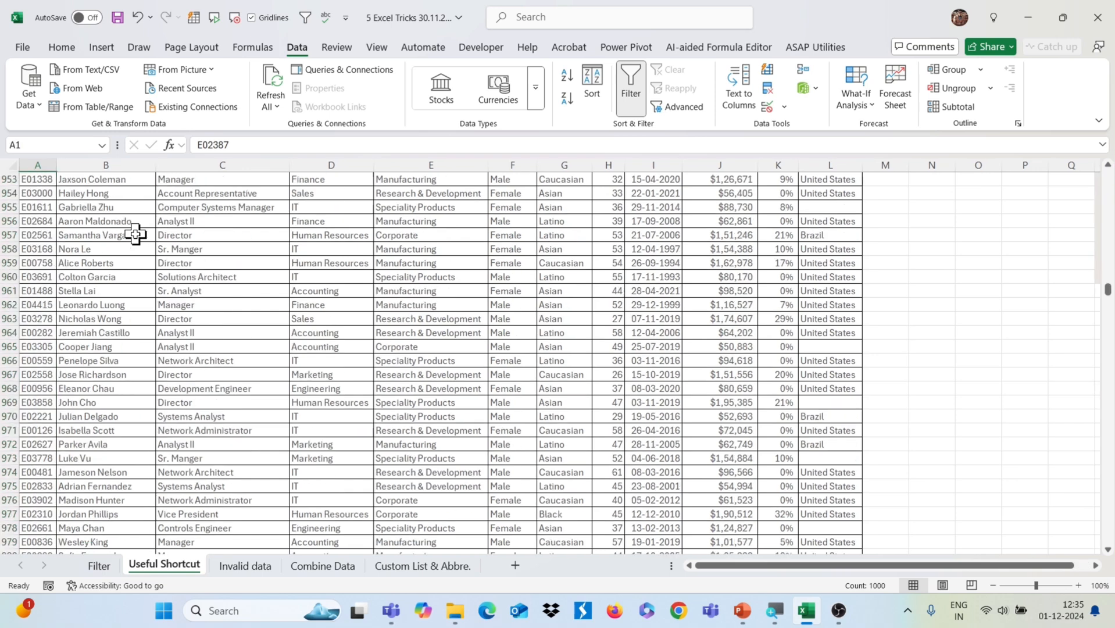
Go along the header row to the Country column and check its first rows for blank cells.
key(Right)
key(Right)
key(Right)
key(Right)
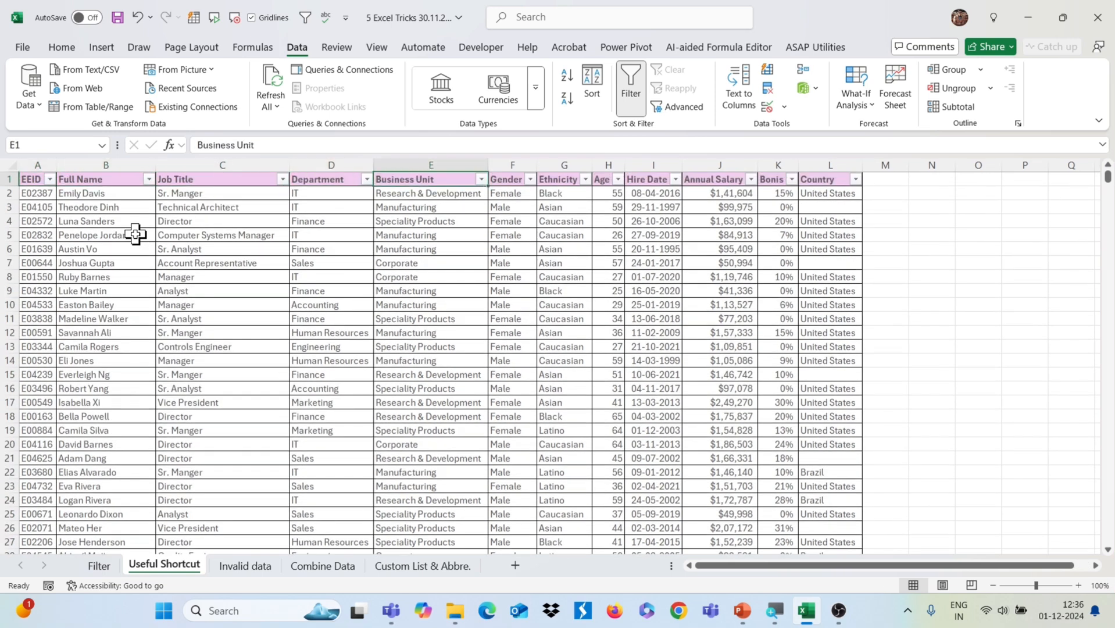
key(Right)
key(Right)
key(Right)
key(Right)
key(Right)
key(Right)
key(Right)
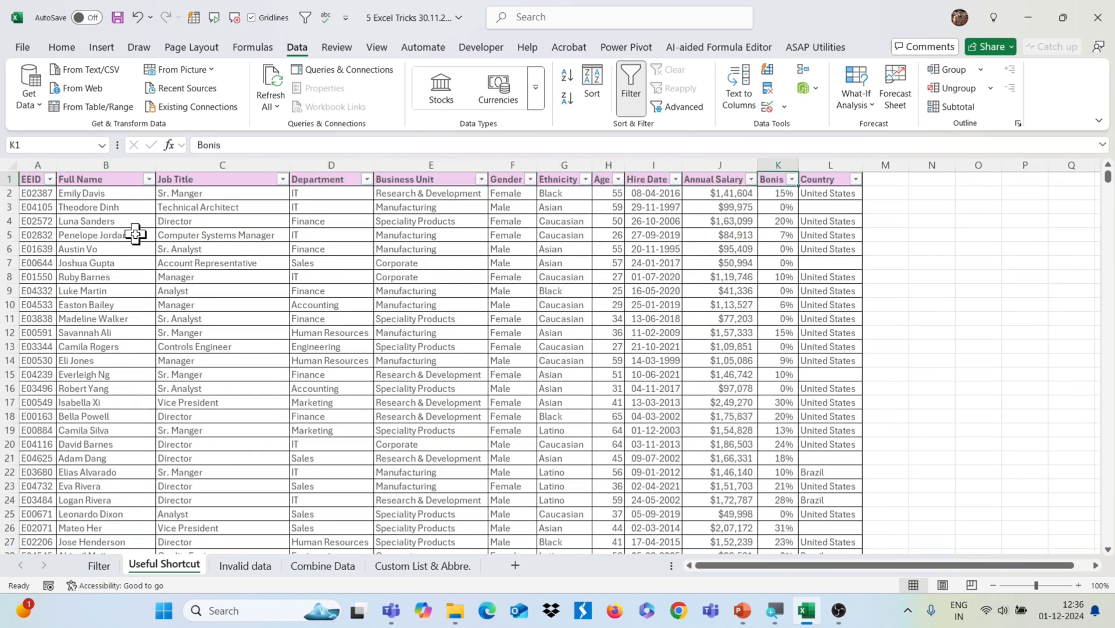
key(Down)
key(Down)
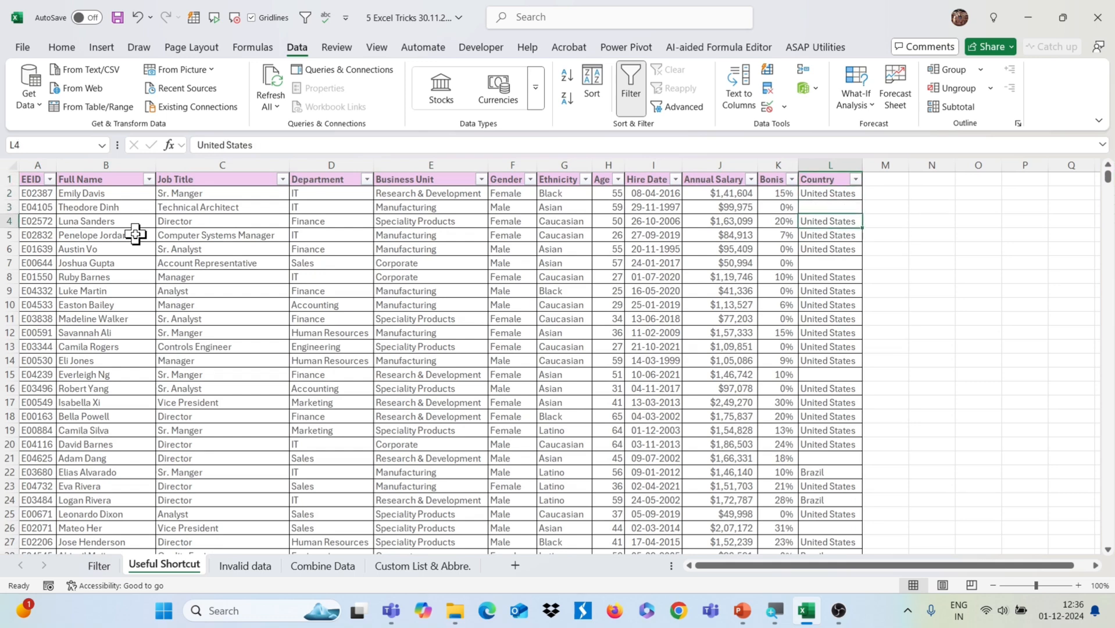
key(Up)
key(Down)
key(Down)
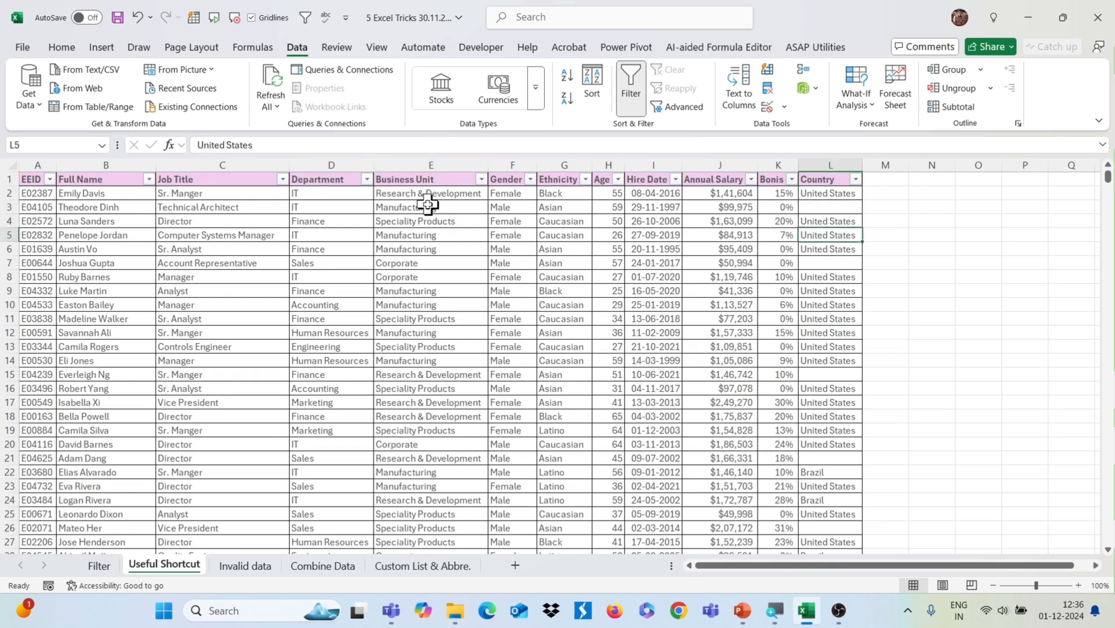
Extend a selection from L2 down the Country column row by row, past its blank cells.
click(834, 198)
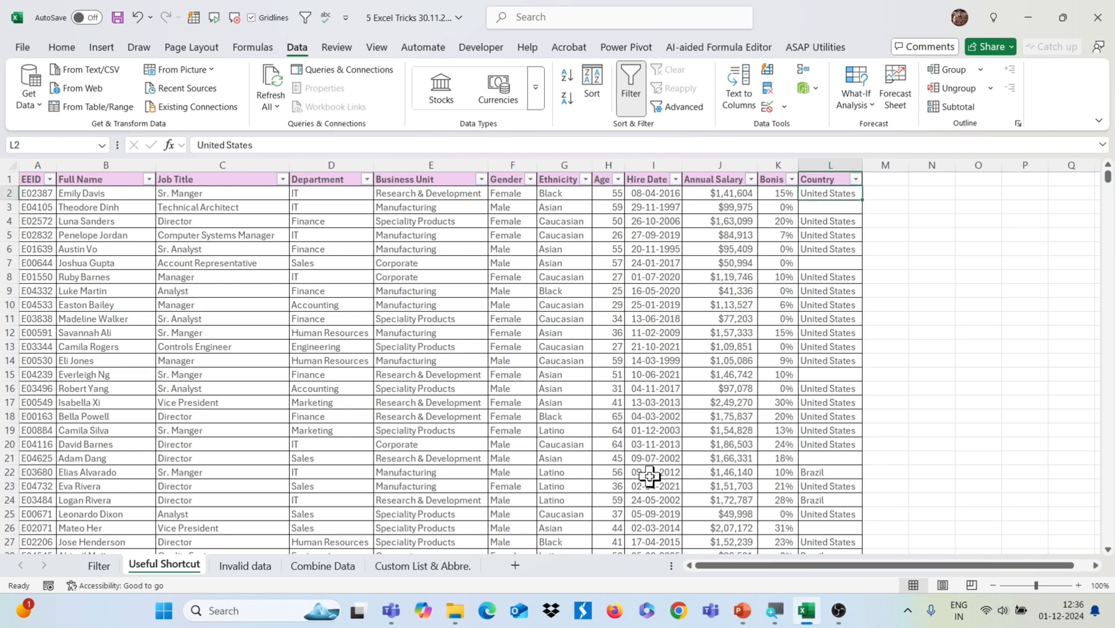
key(shift+Down)
key(shift+Down)
key(shift+Down)
key(shift+Down)
key(shift+Down)
key(shift+Down)
key(shift+Down)
key(shift+Down)
key(shift+Down)
key(shift+Down)
key(shift+Down)
key(shift+Down)
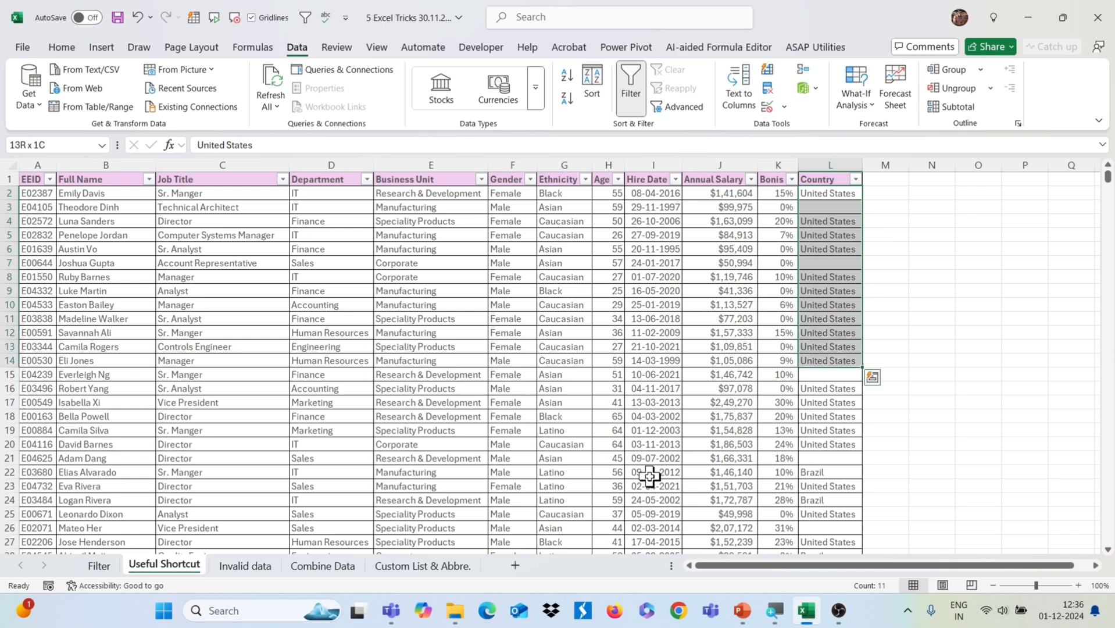
key(shift+Down)
key(shift+Down)
key(shift+Down)
key(shift+Down)
key(shift+Down)
key(shift+Down)
key(shift+Down)
key(shift+Down)
key(shift+Down)
key(shift+Down)
key(shift+Down)
key(shift+Down)
key(shift+Down)
key(shift+Down)
key(shift+Down)
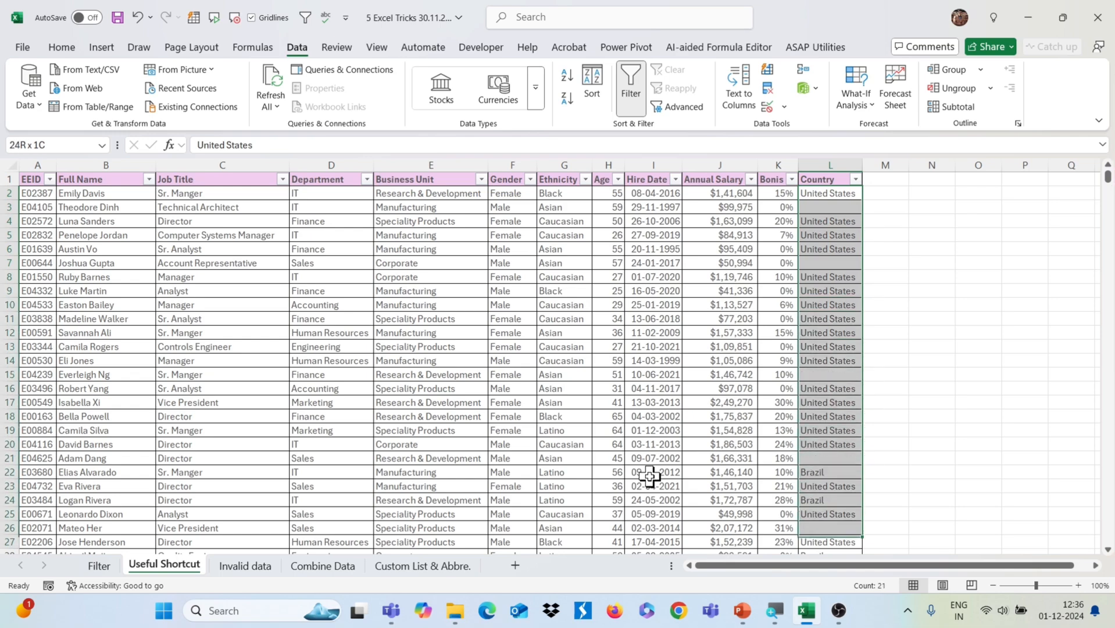
key(shift+Down)
key(shift+Down)
key(shift+Down)
key(shift+Down)
key(shift+Down)
key(shift+Down)
key(shift+Down)
key(shift+Down)
key(shift+Down)
key(shift+Down)
key(shift+Down)
key(shift+Down)
key(shift+Down)
key(shift+Down)
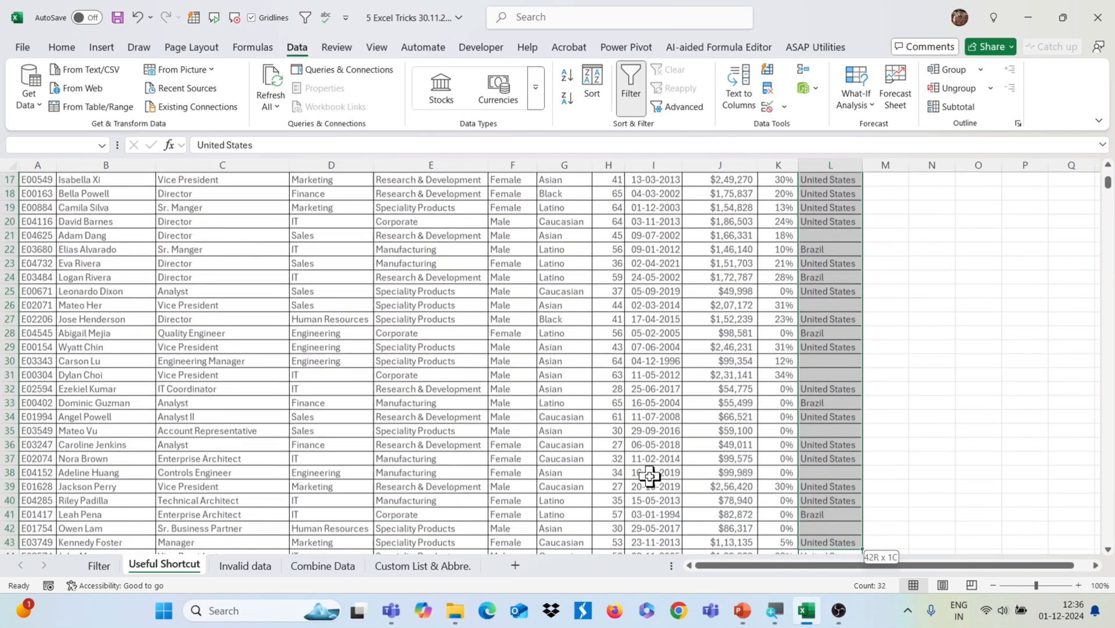
Select the Country column in one go from L2 through the last used row, including the blank cells.
key(Up)
key(Down)
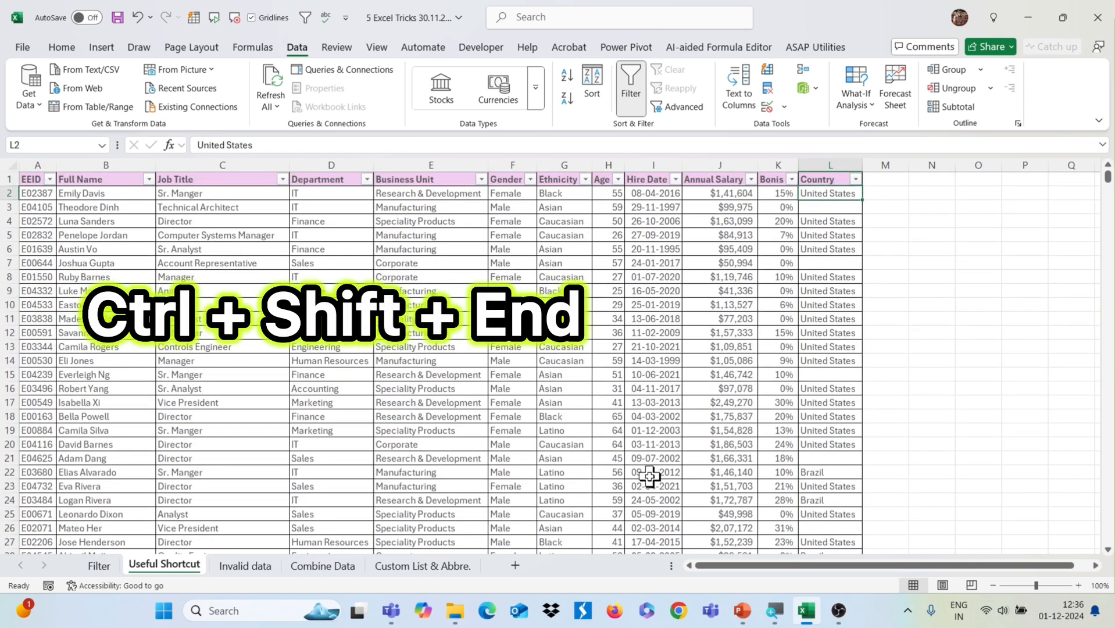
key(ctrl+shift+End)
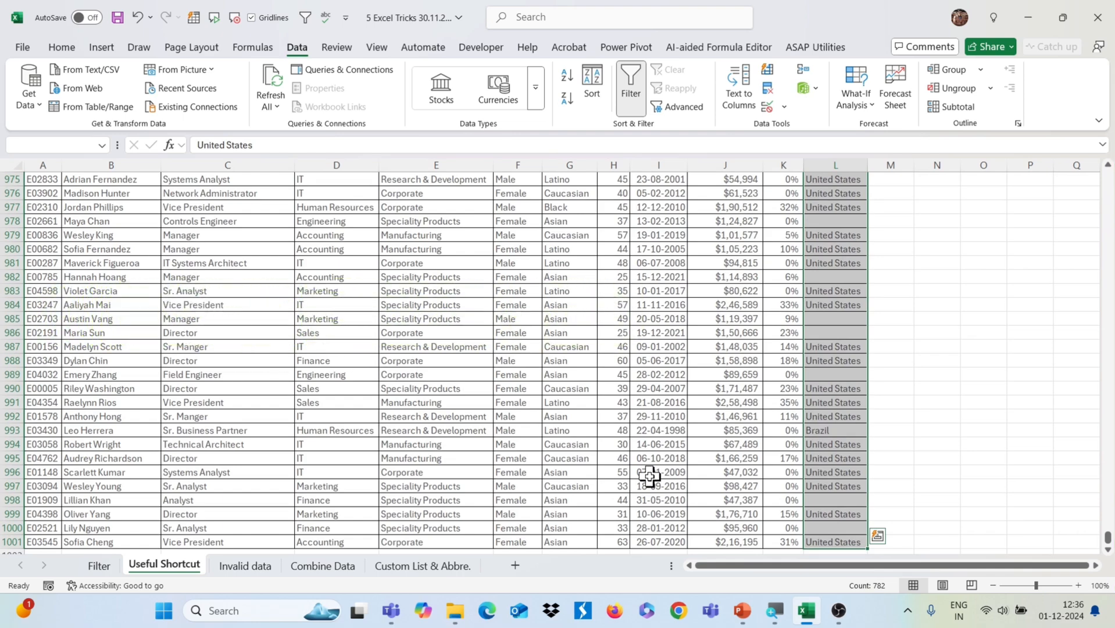
key(Up)
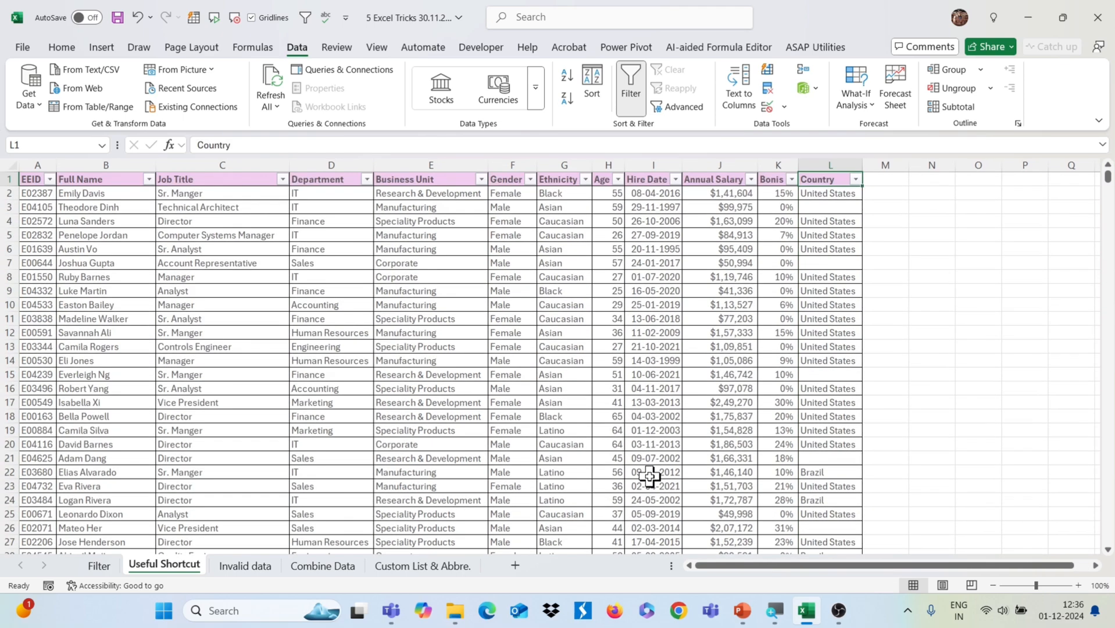
Select the Annual Salary column from J1 through the last data row and copy it.
key(Right)
key(Left)
key(Left)
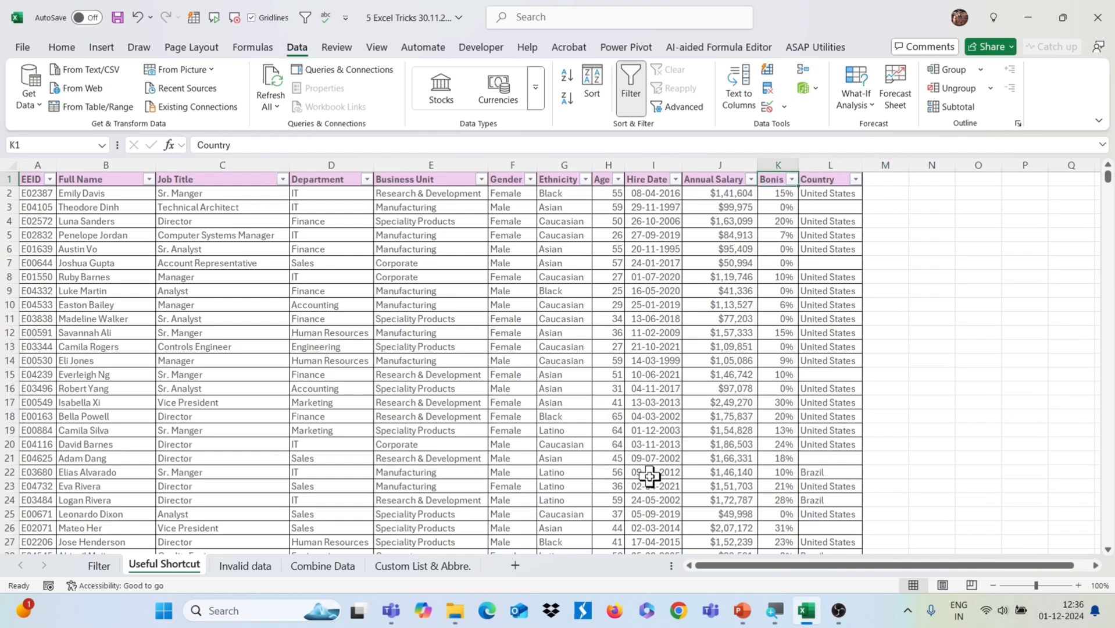
key(Left)
key(ctrl+shift+Down)
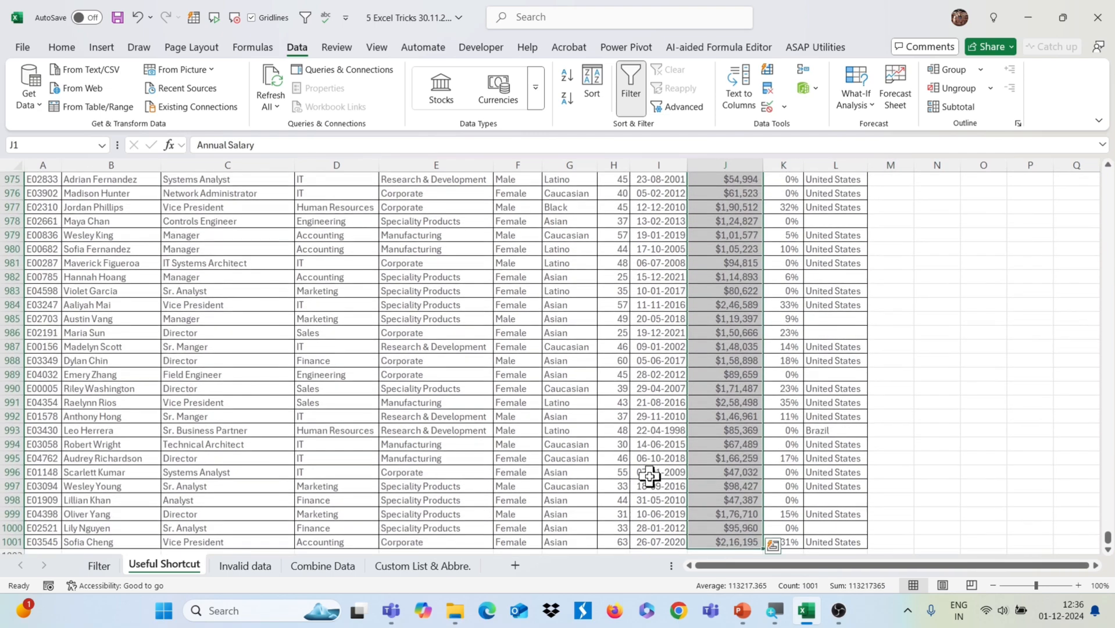
key(ctrl+c)
Paste the copied Annual Salary column starting at M1, beside the Country column, and end the copy mode.
key(Up)
key(Right)
key(Right)
key(Right)
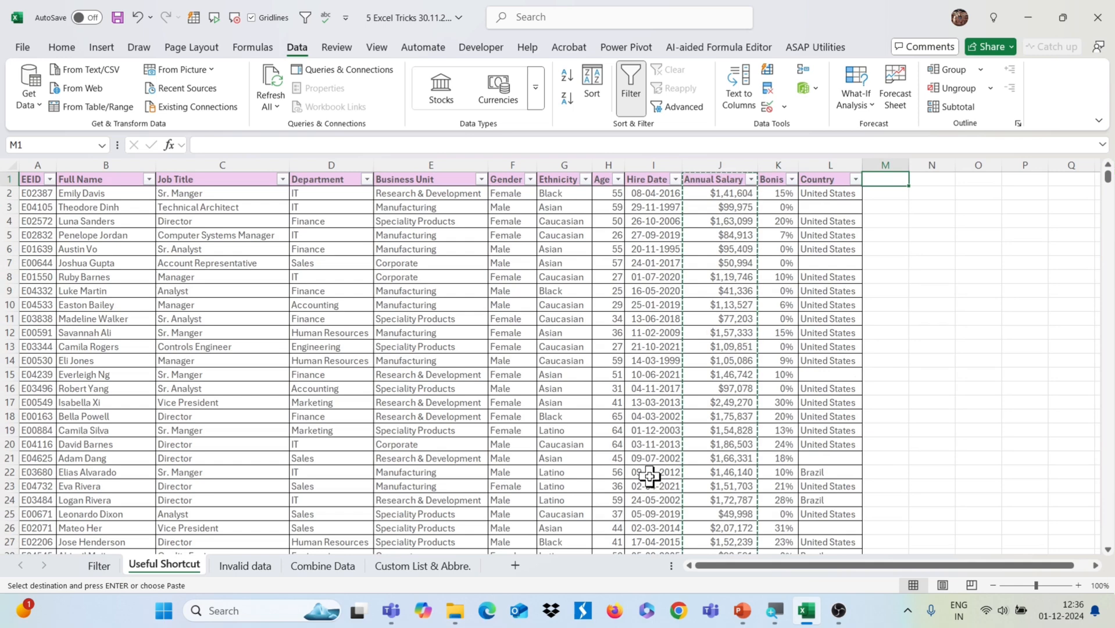
key(ctrl+v)
key(Escape)
key(Left)
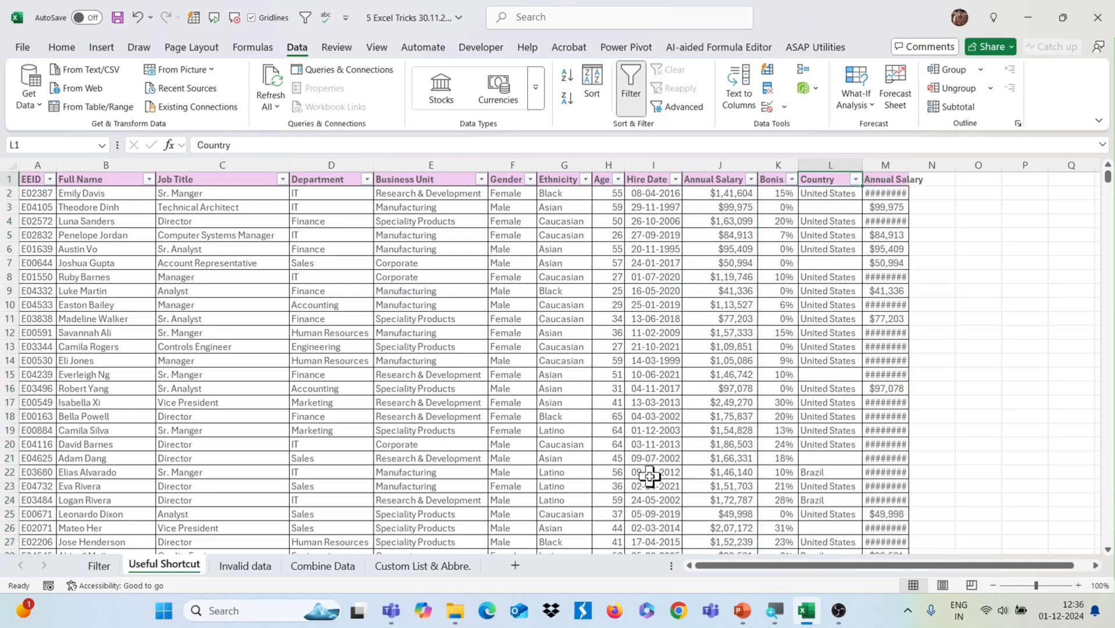
Turn off the header filters and select only the Country column from L1 through the last used row, excluding the adjacent Annual Salary column.
click(631, 88)
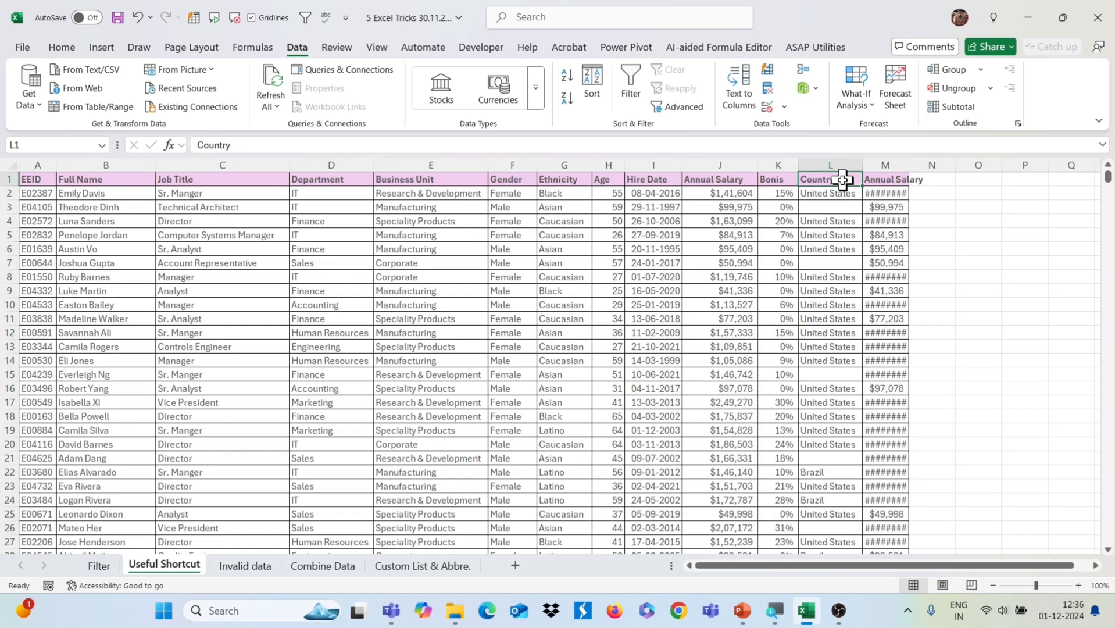
key(ctrl+shift+End)
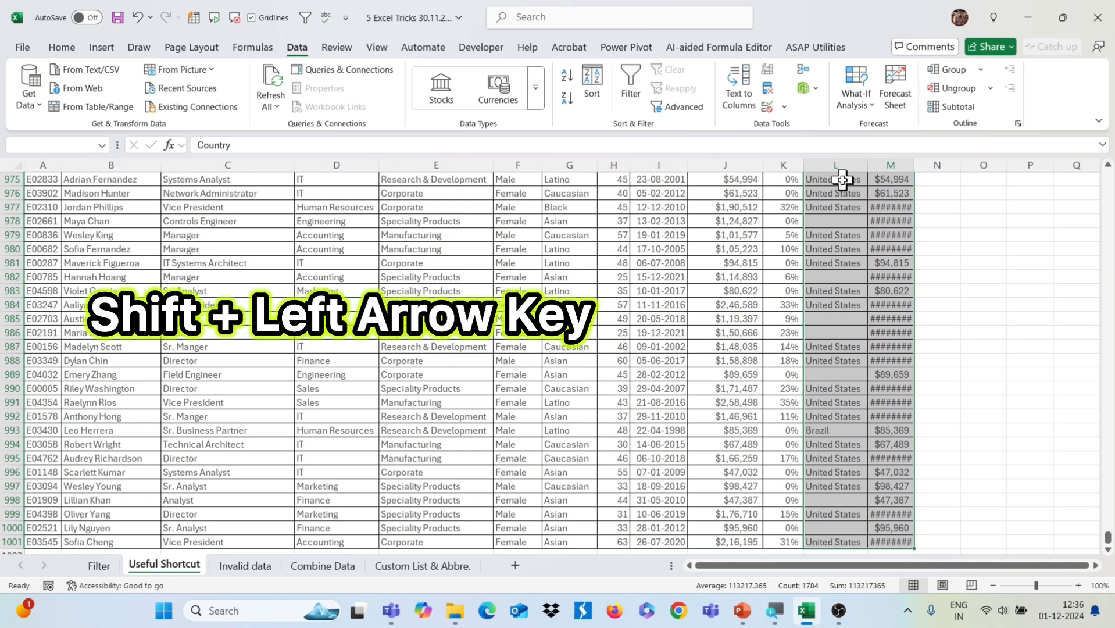
key(shift+Left)
key(shift+Right)
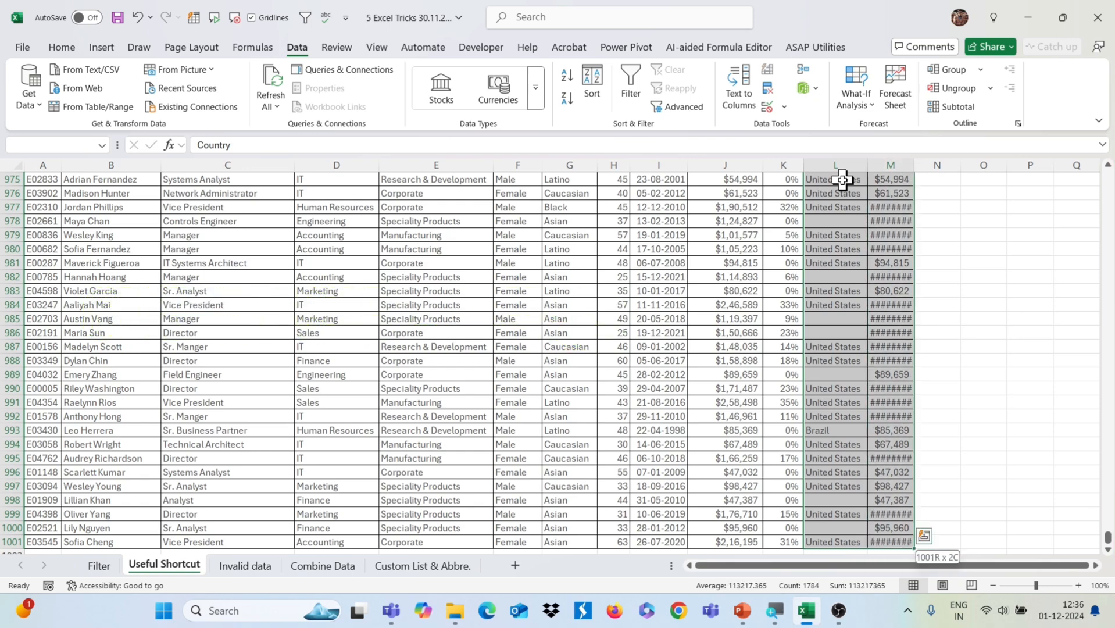
key(shift+Left)
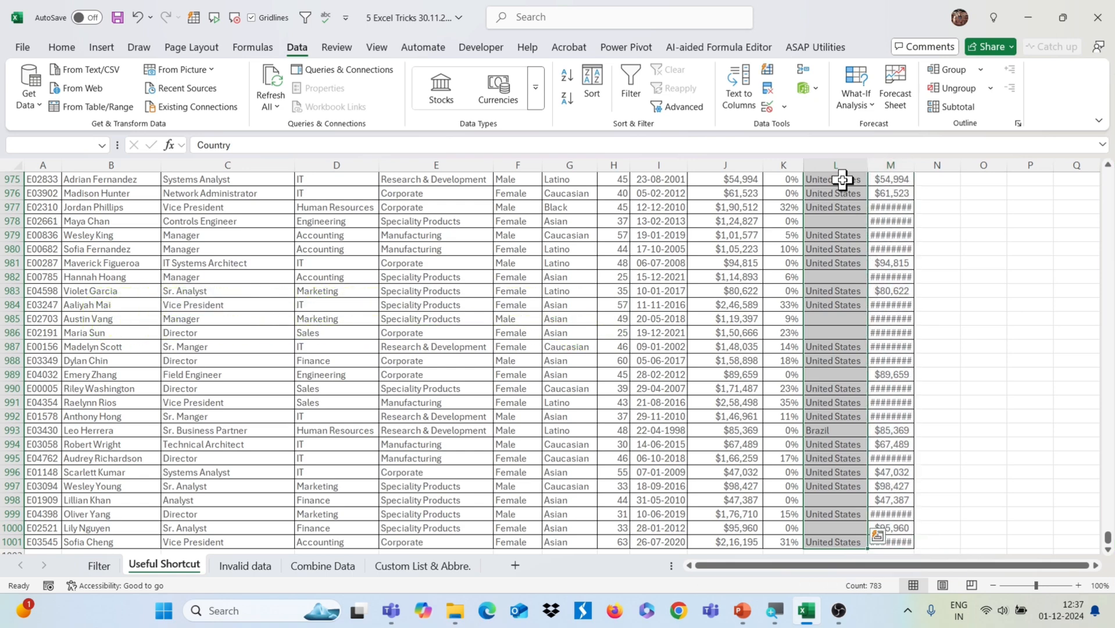
key(ctrl+Home)
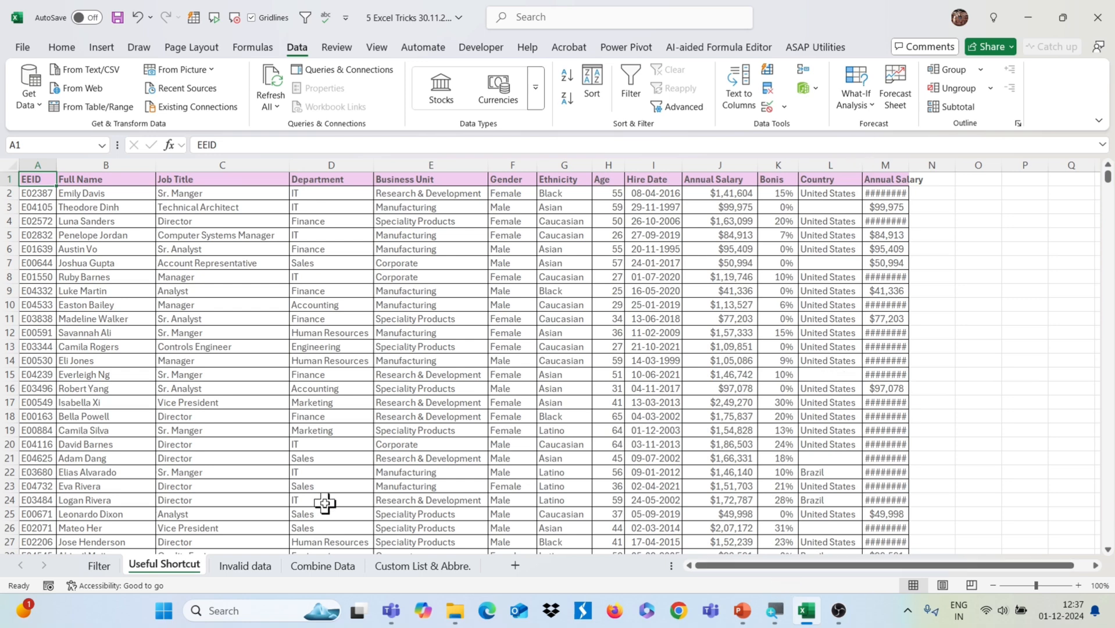
On the Invalid data sheet, select all Bonus values from C2 down to the last data row.
click(257, 566)
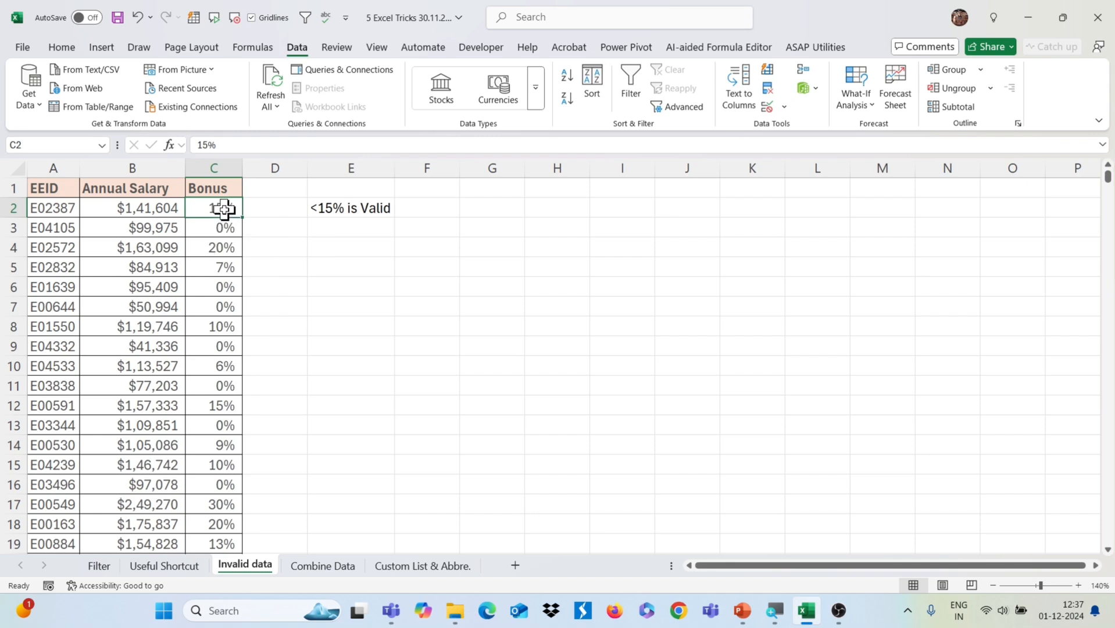
key(ctrl+shift+Down)
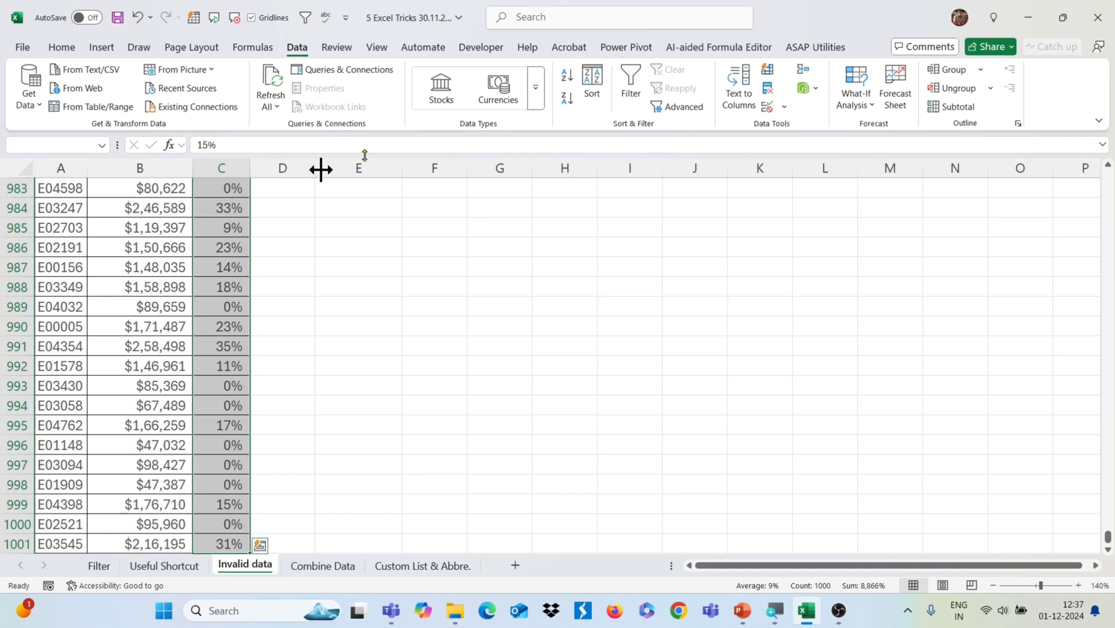
Highlight Bonus values greater than 15% using a conditional formatting rule with Light Red Fill with Dark Red Text.
click(63, 48)
click(454, 71)
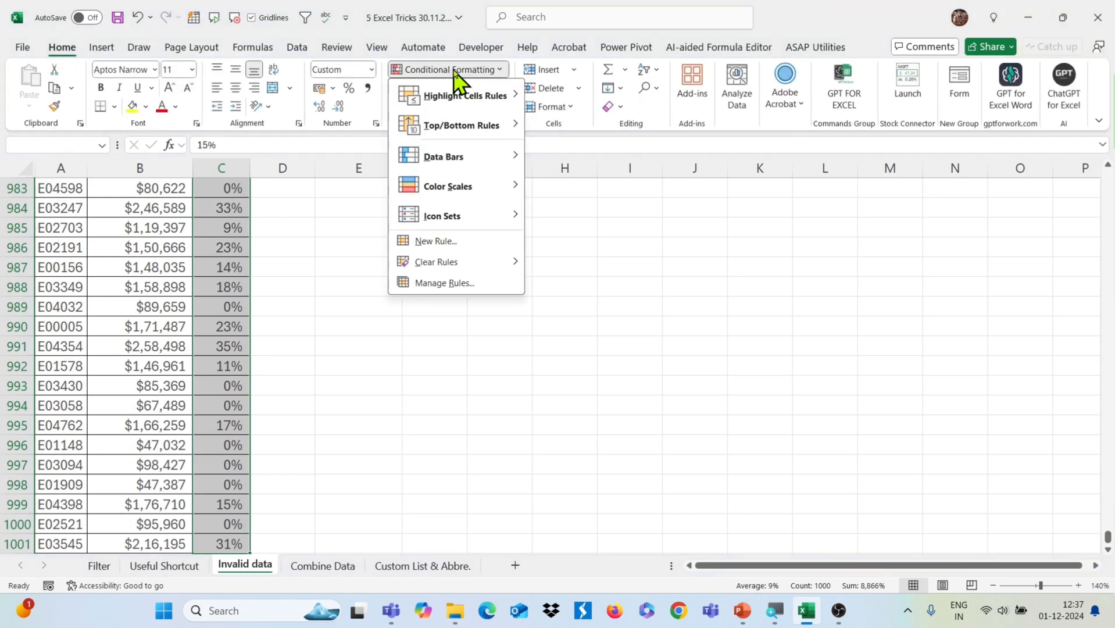
mouse_move(494, 100)
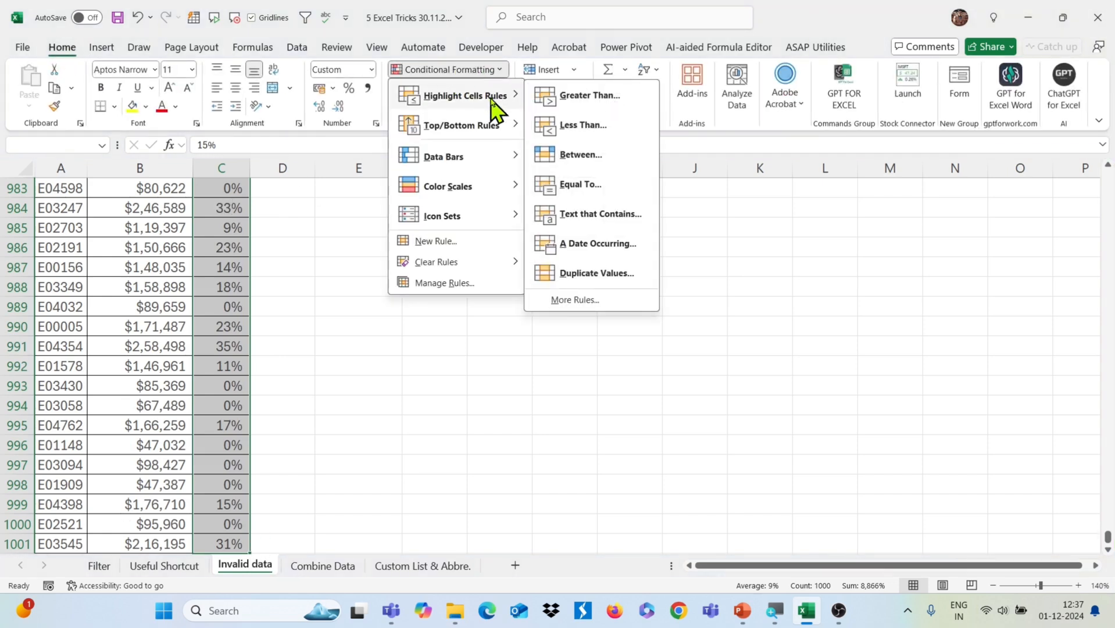
click(595, 99)
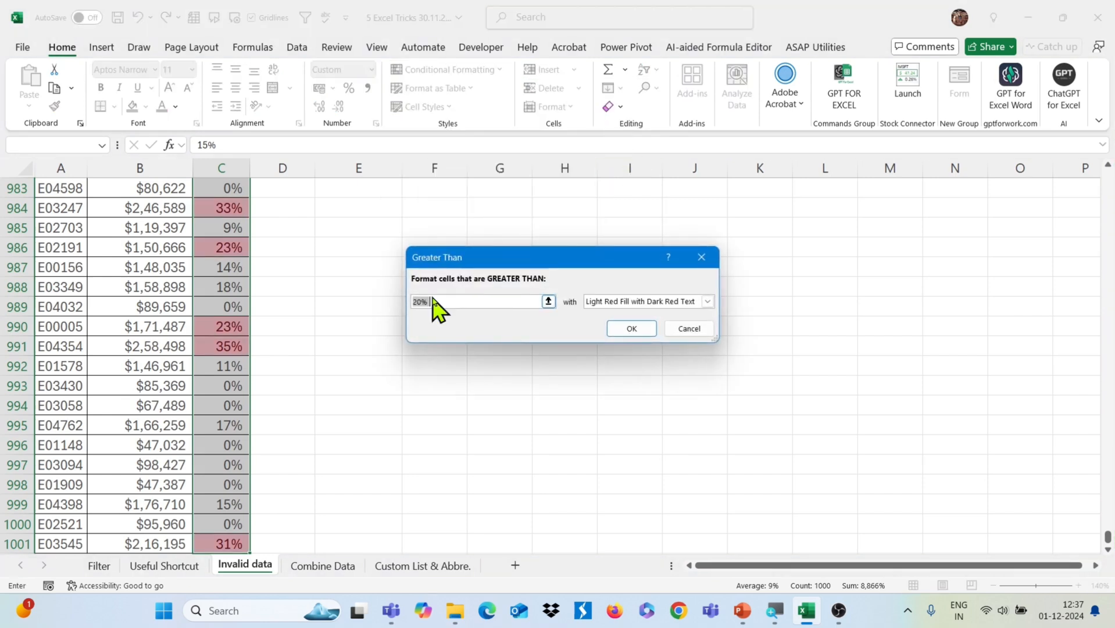
key(BackSpace)
key(BackSpace)
key(BackSpace)
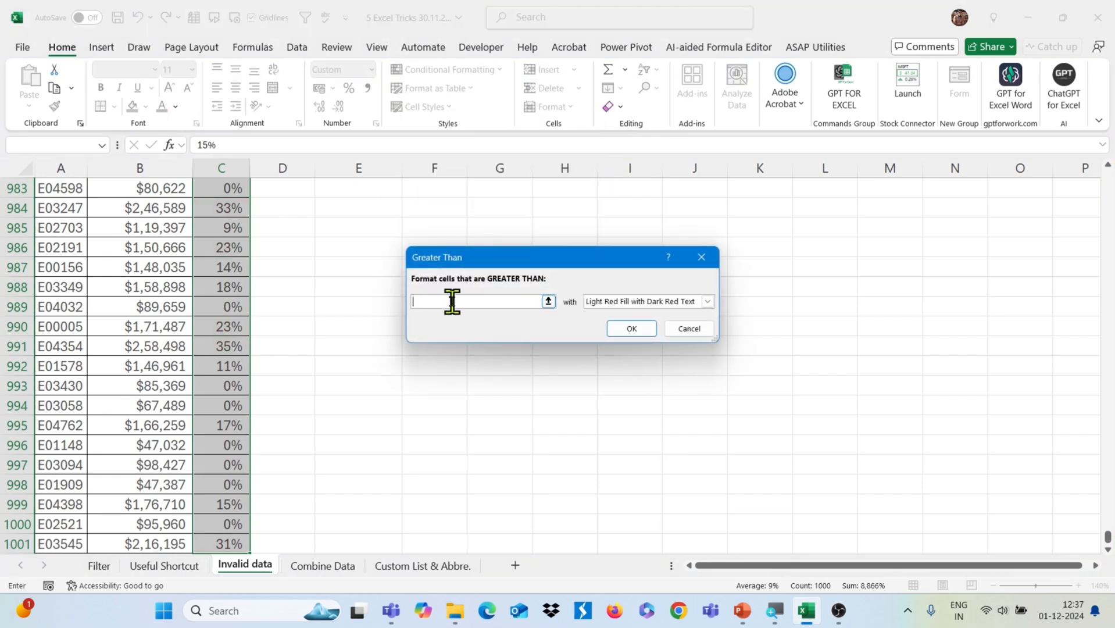
text(15%)
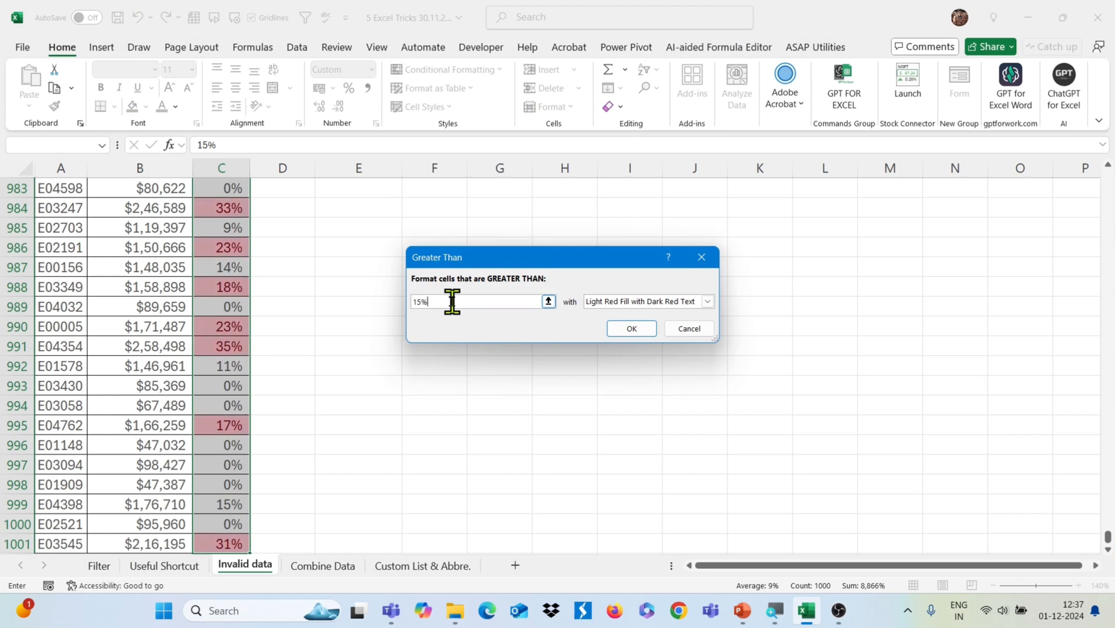
click(632, 330)
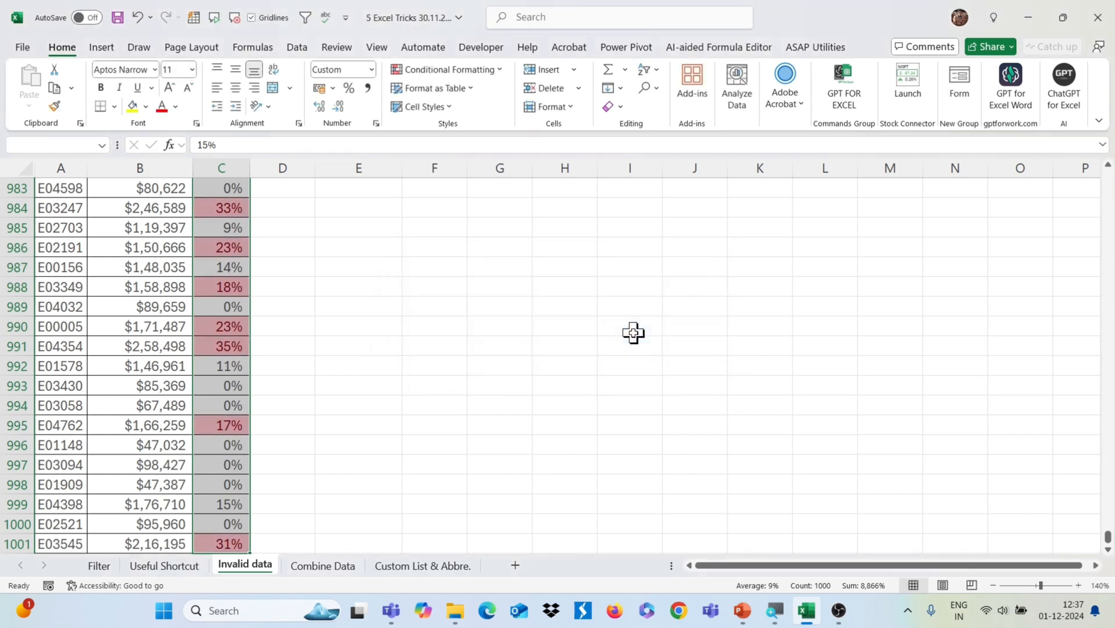
Return to the start of the sheet and undo the conditional formatting on the Bonus column.
key(ctrl+Home)
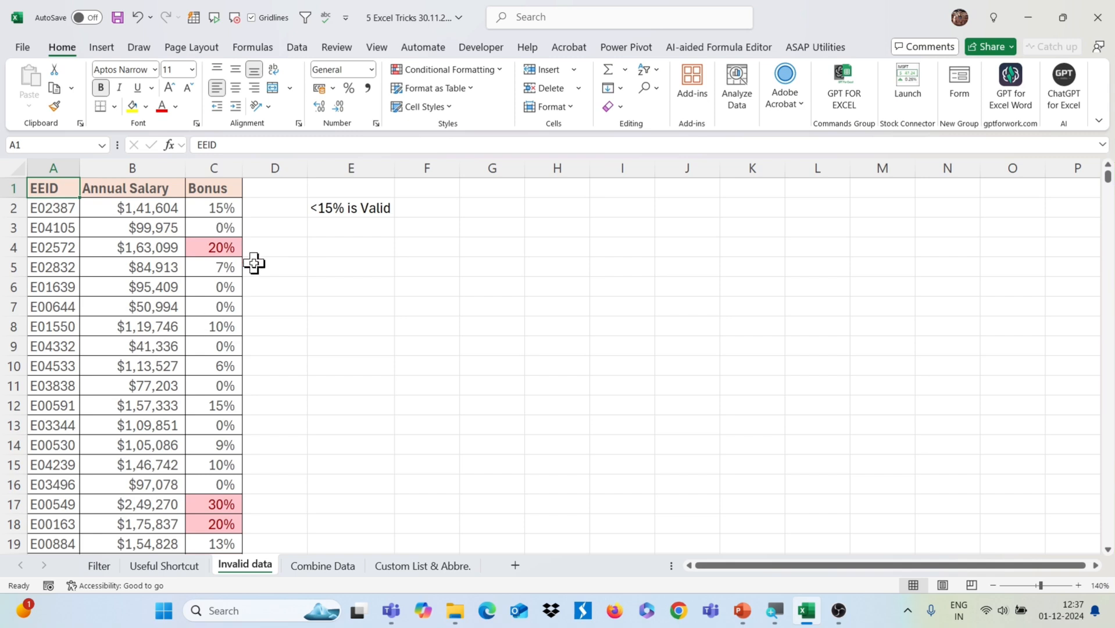
key(ctrl+z)
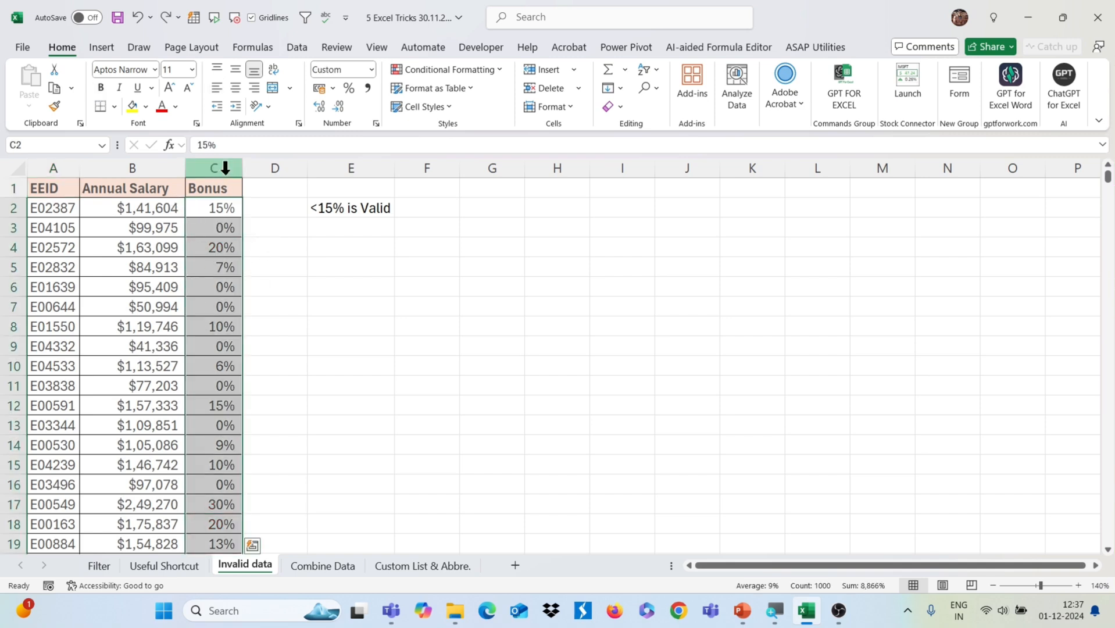
Set a Custom data validation rule on the selected Bonus values with the formula =C2<=15%.
click(297, 46)
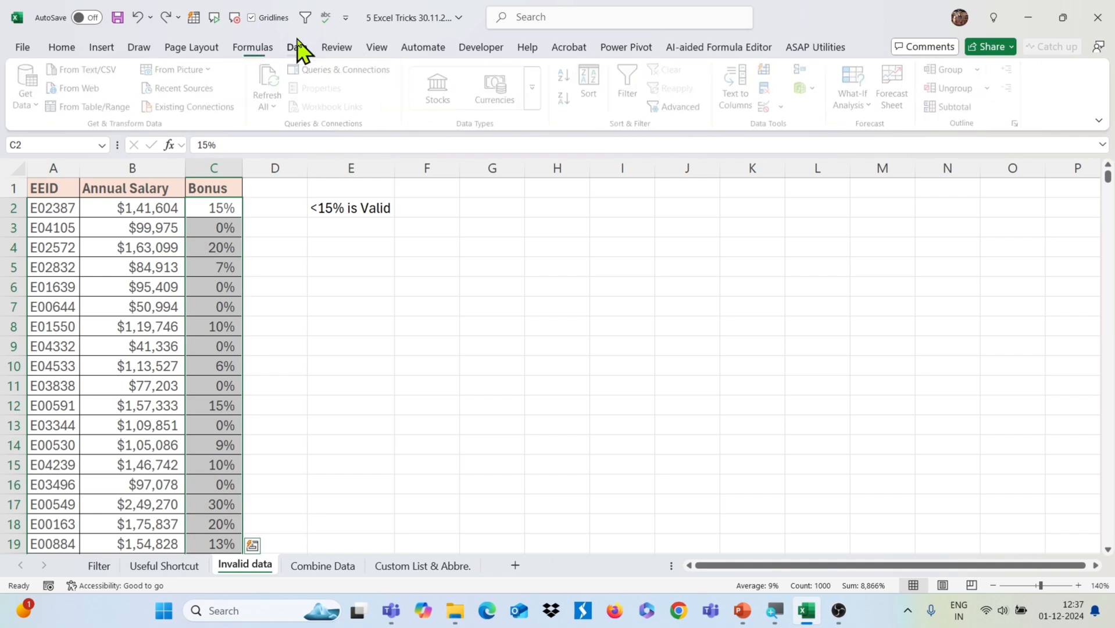
click(767, 107)
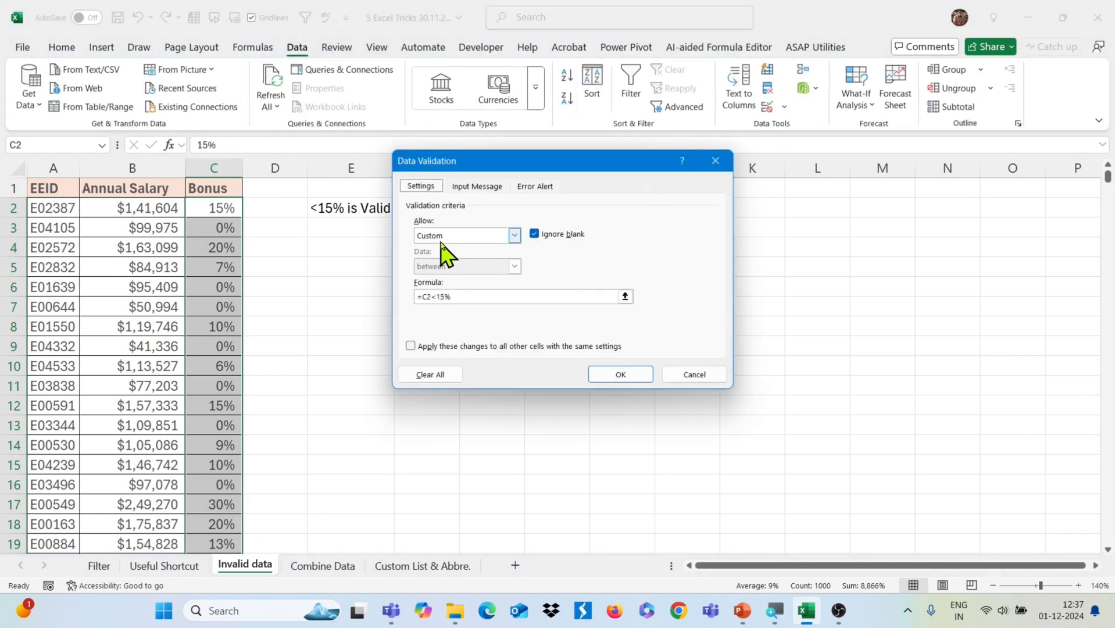
click(514, 234)
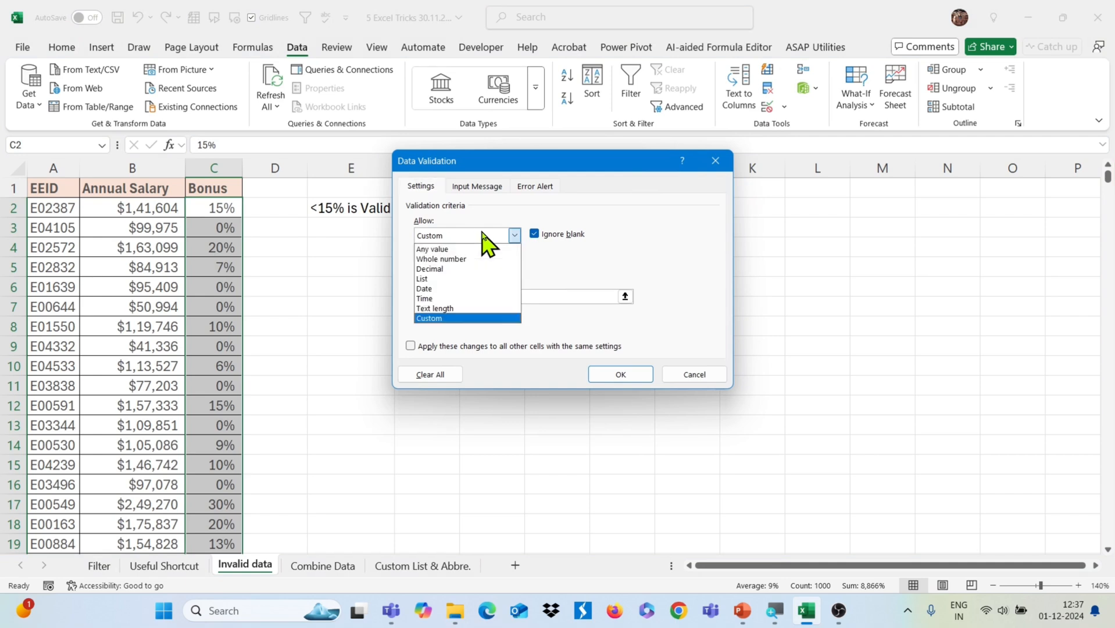
click(444, 318)
click(469, 296)
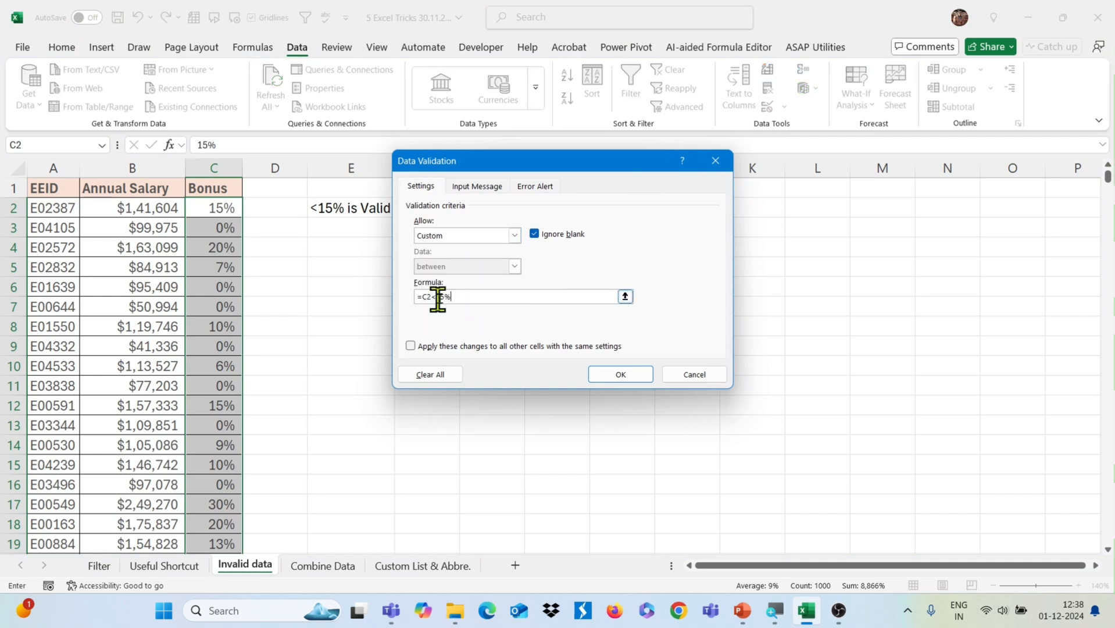
drag(458, 296, 386, 299)
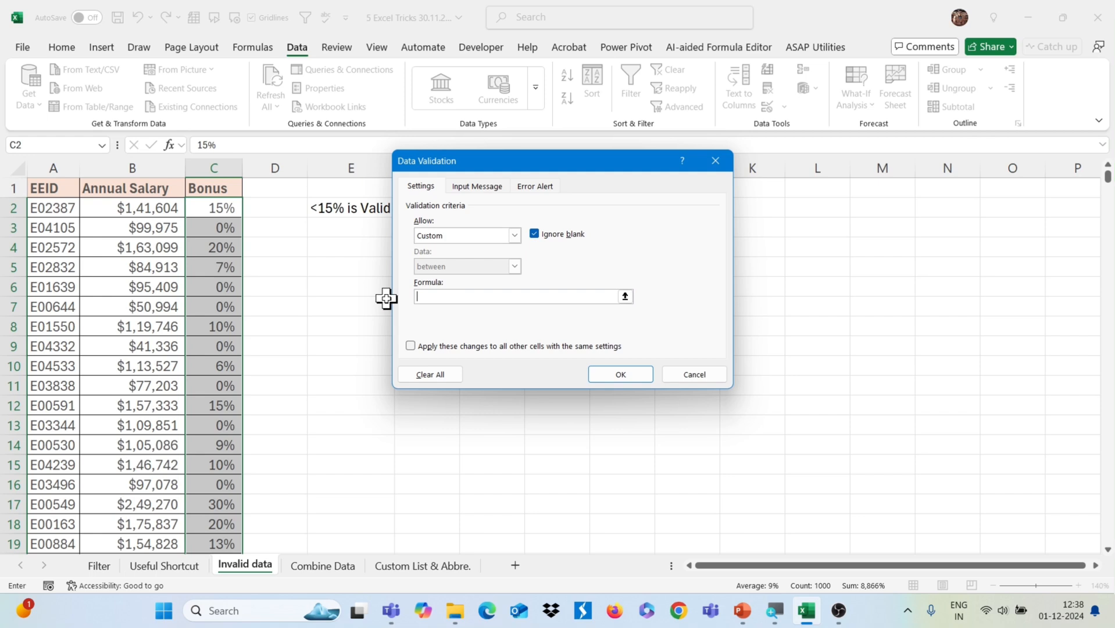
click(222, 208)
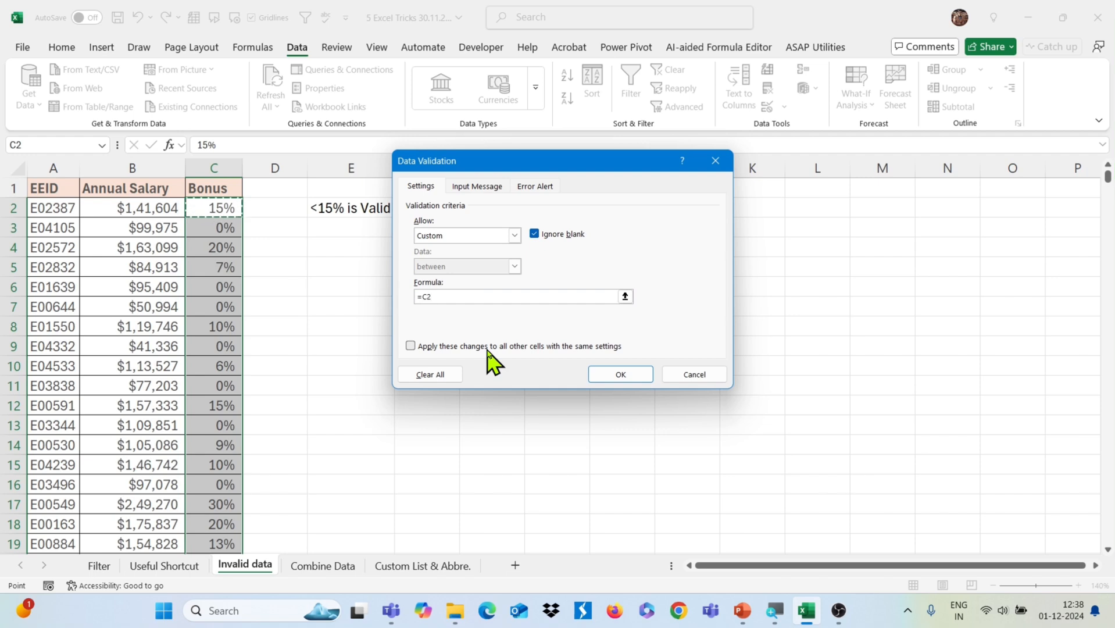
text(<=15%)
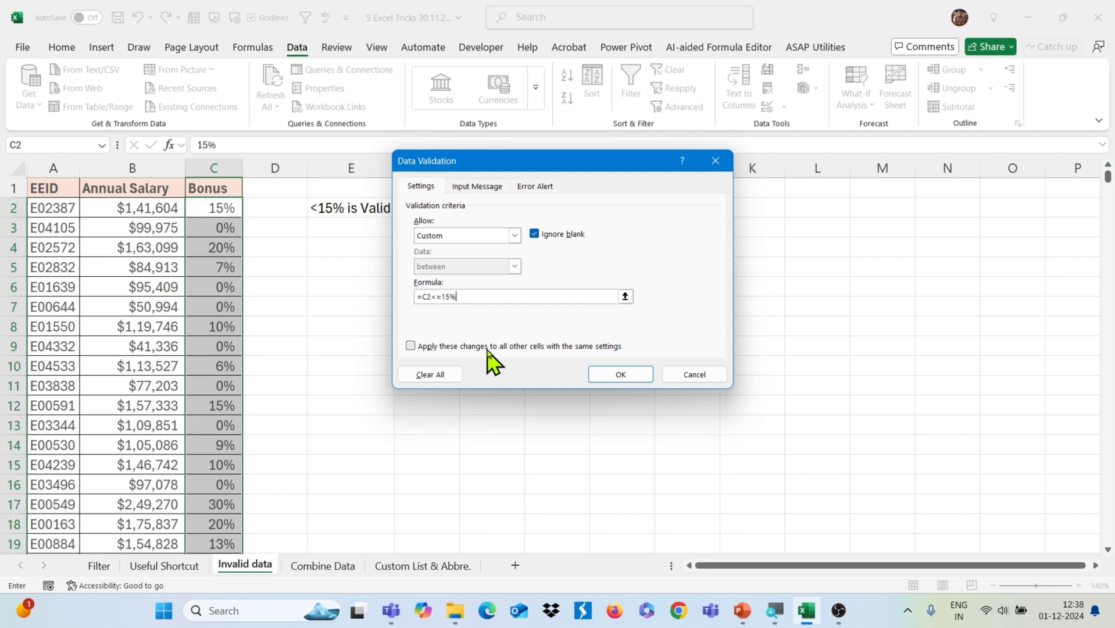
click(633, 376)
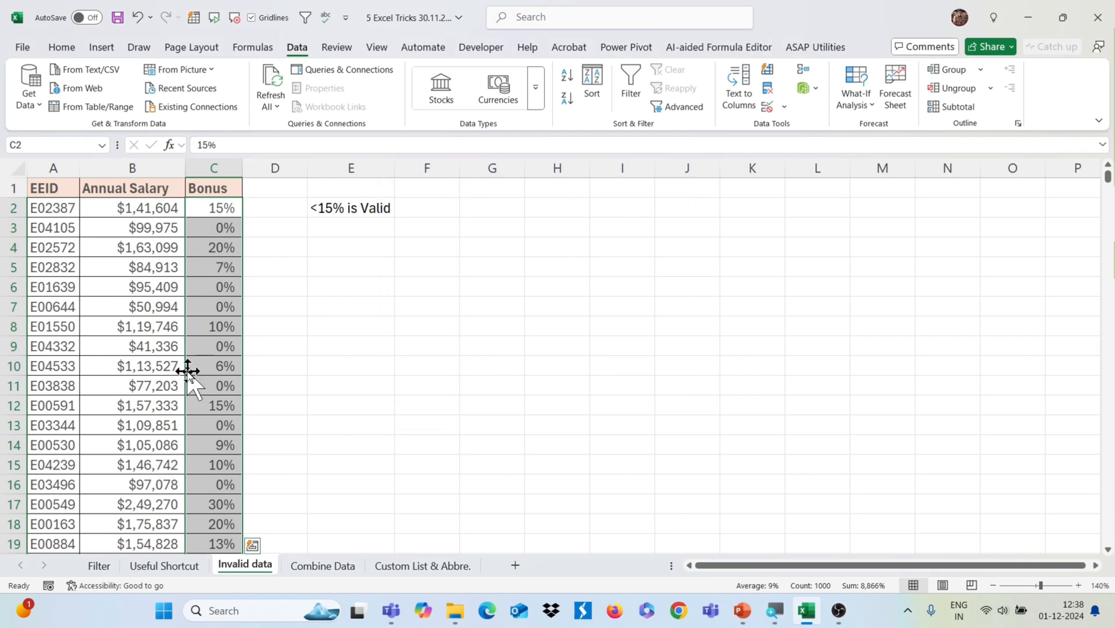
Circle the invalid data in the Bonus column and look through the marked cells.
click(785, 107)
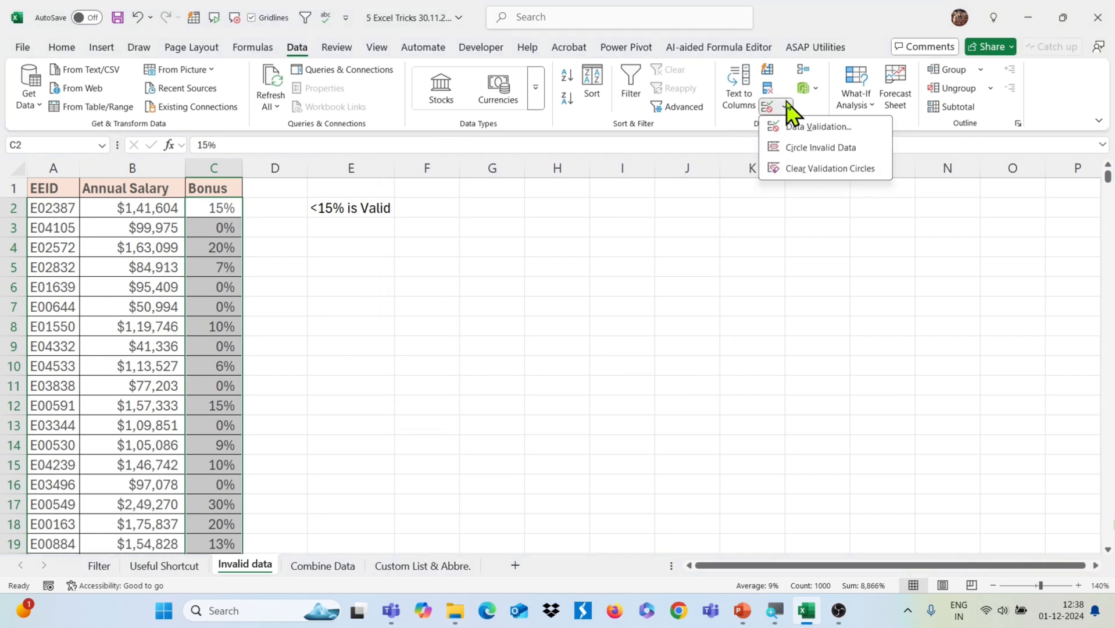
click(838, 154)
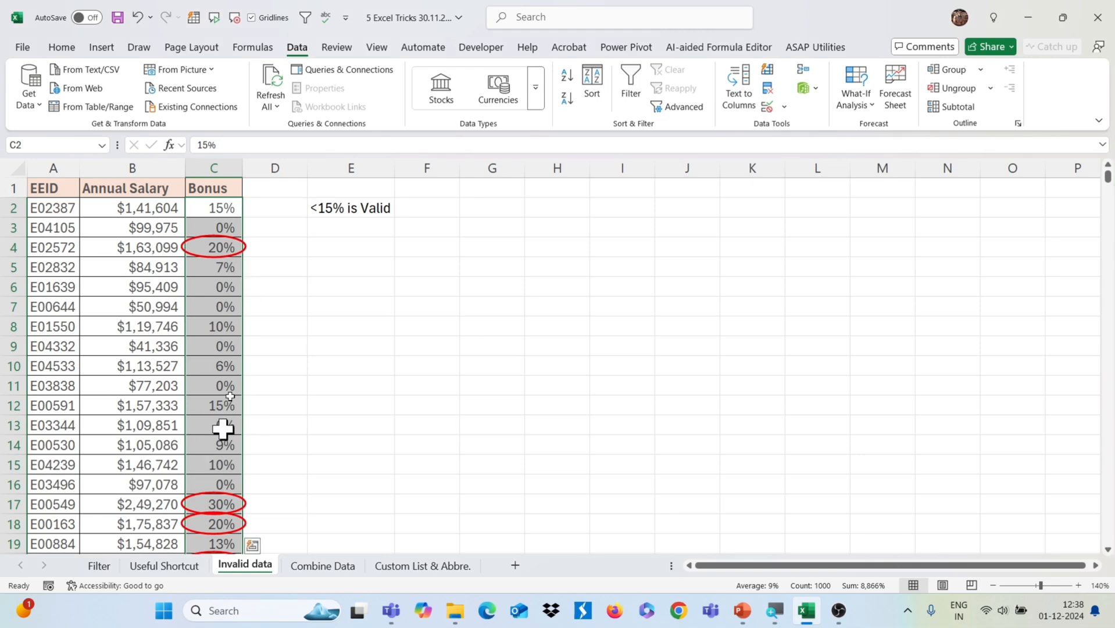
scroll(236, 401, down, 1)
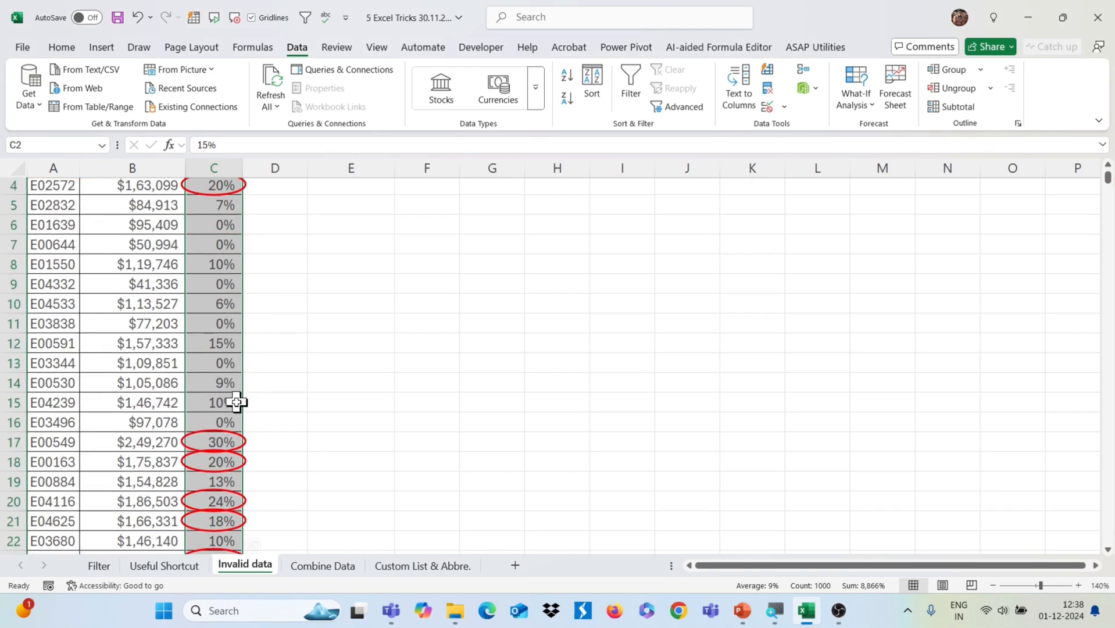
scroll(236, 401, down, 4)
scroll(236, 401, up, 5)
scroll(236, 401, down, 4)
scroll(236, 401, up, 5)
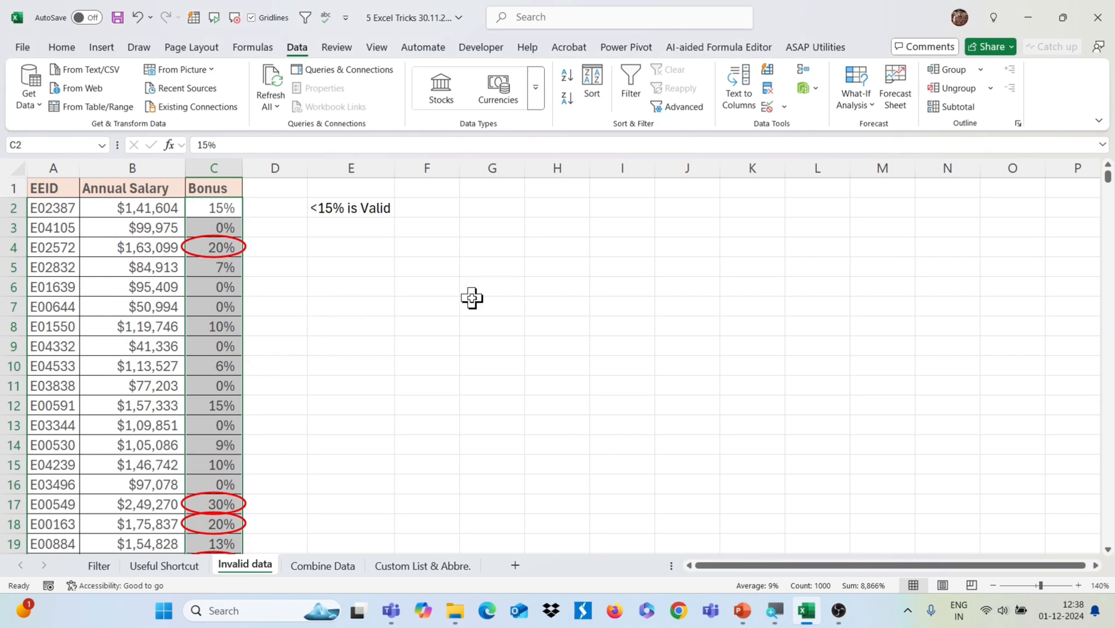
Clear the validation circles, circle the invalid Bonus values again, and deselect the column.
click(784, 107)
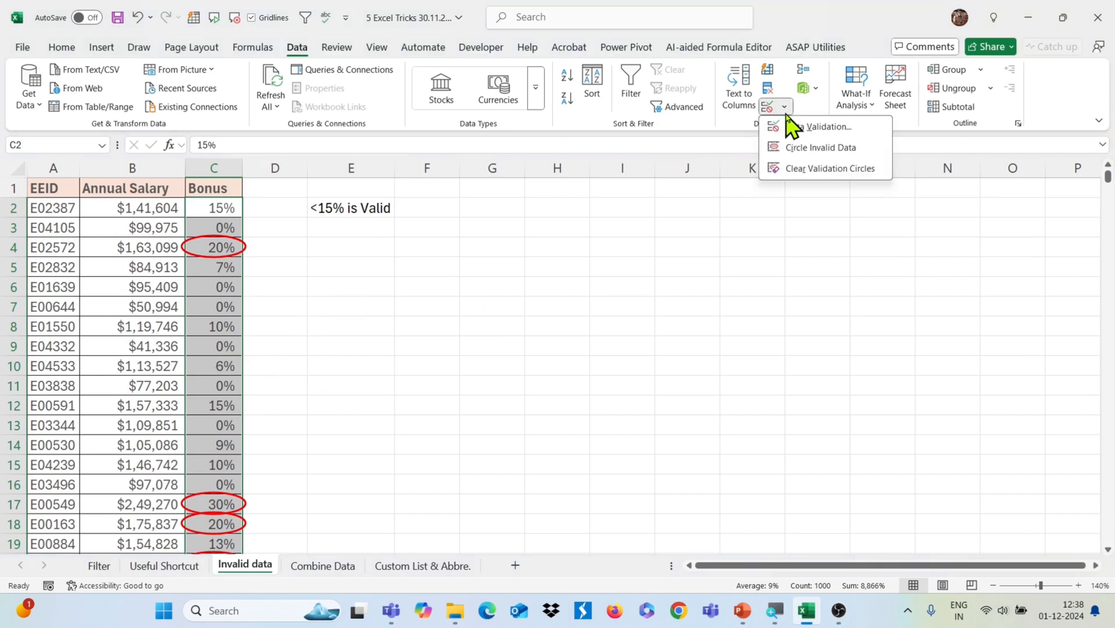
click(806, 169)
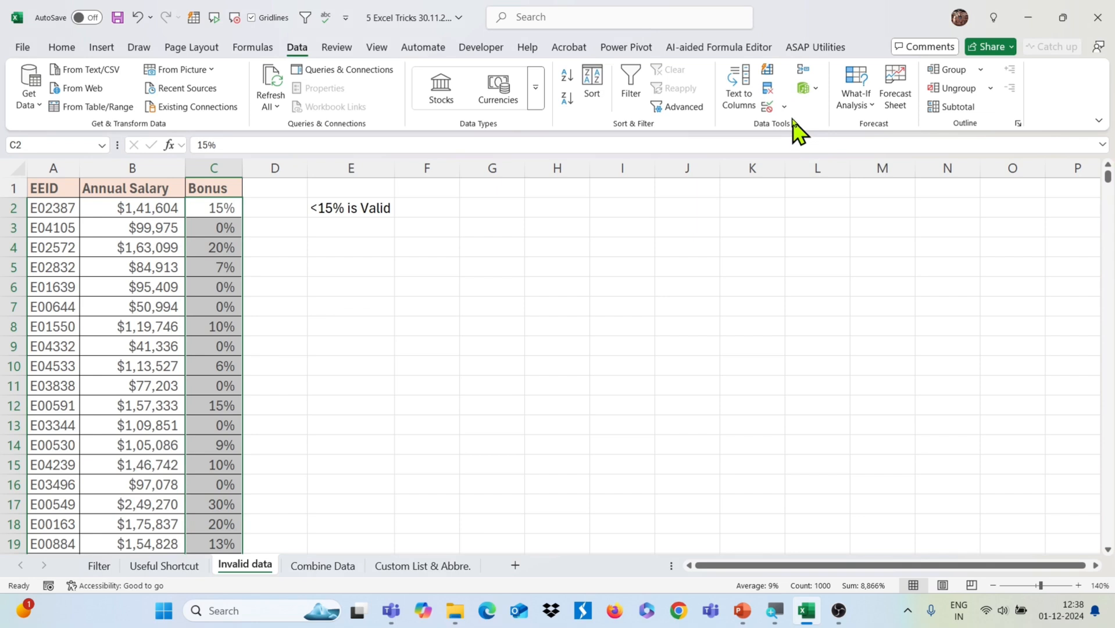
click(784, 107)
click(803, 147)
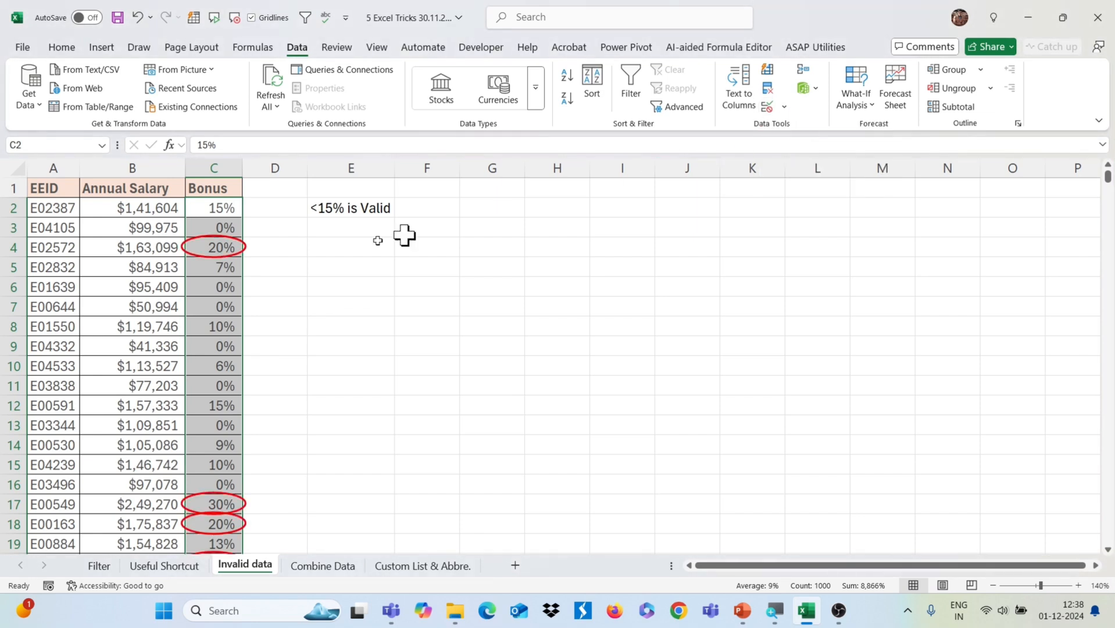
click(200, 300)
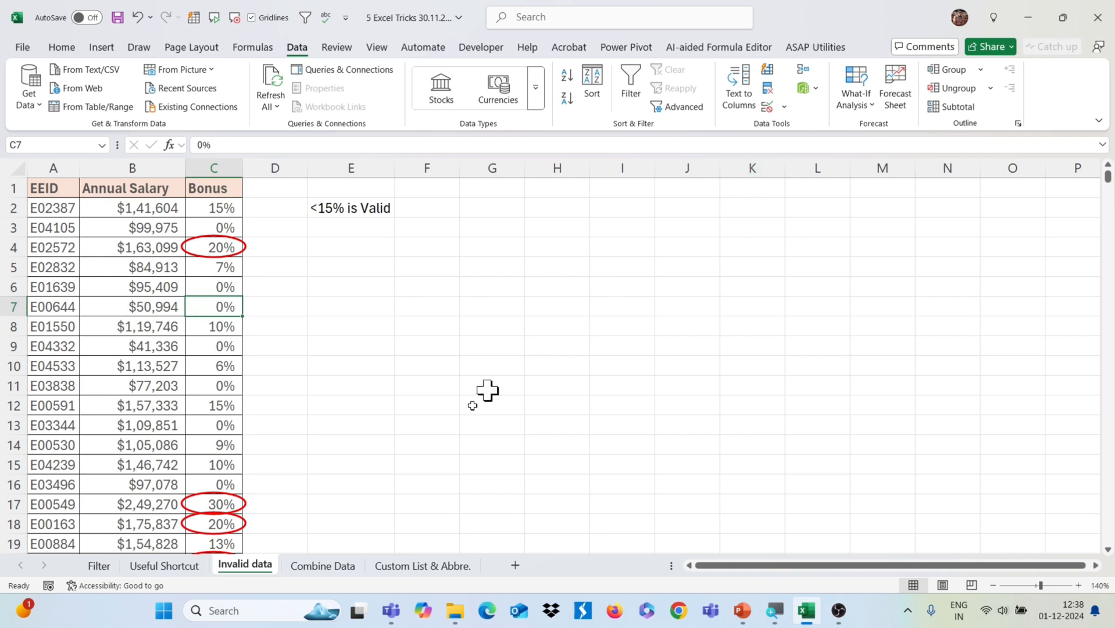
Switch to the Combine Data sheet, then open the Location Wise Employees folder inside the Youtube folder in File Explorer.
click(333, 573)
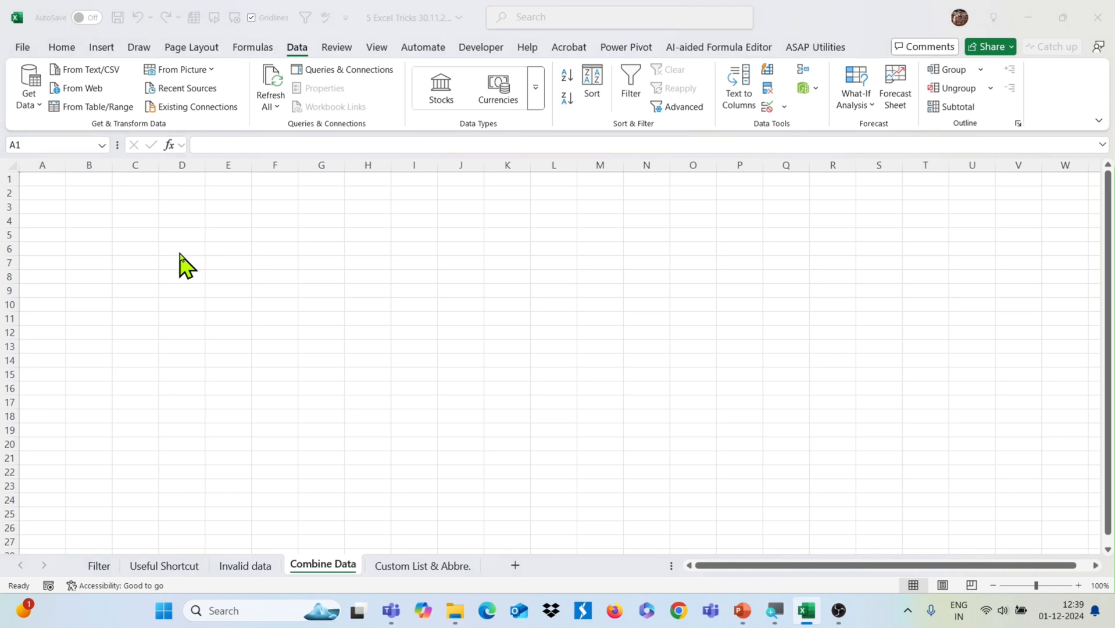
key(super+e)
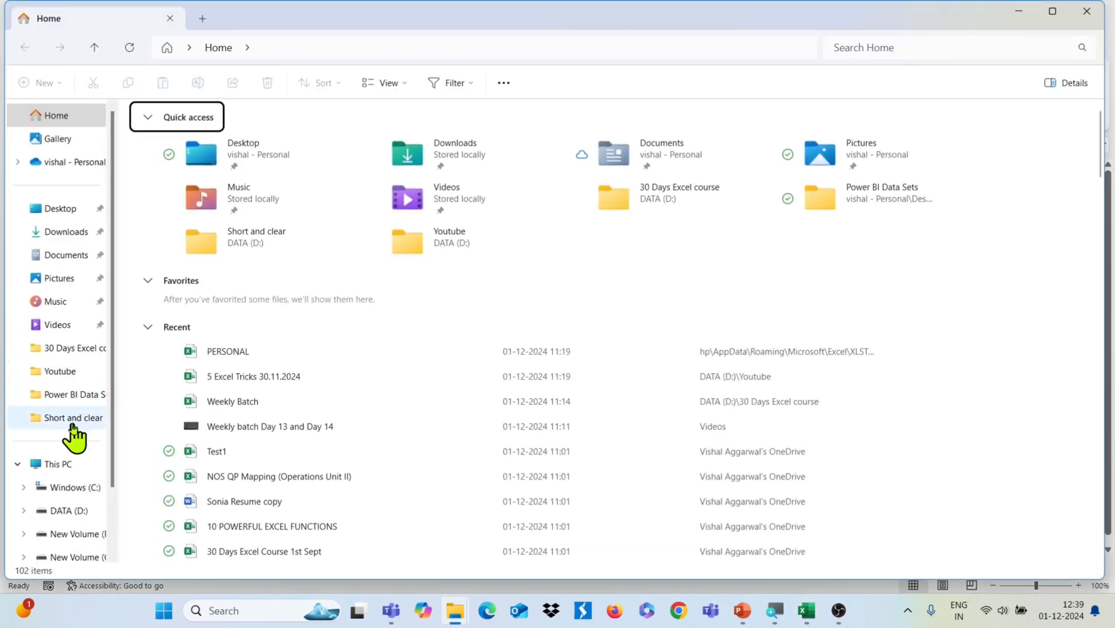
click(88, 372)
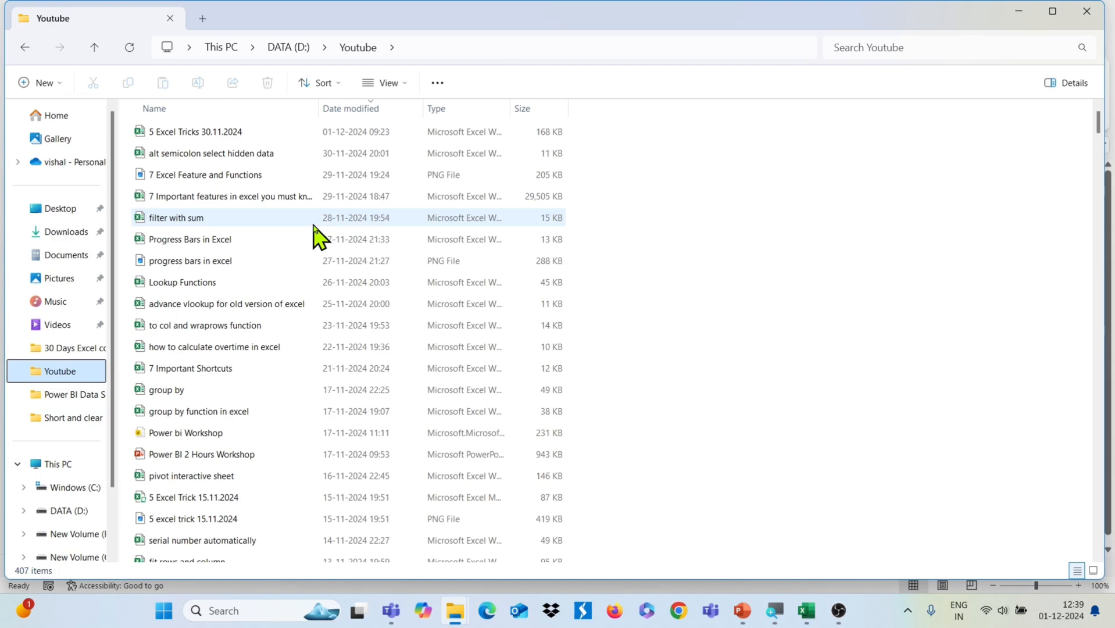
click(313, 224)
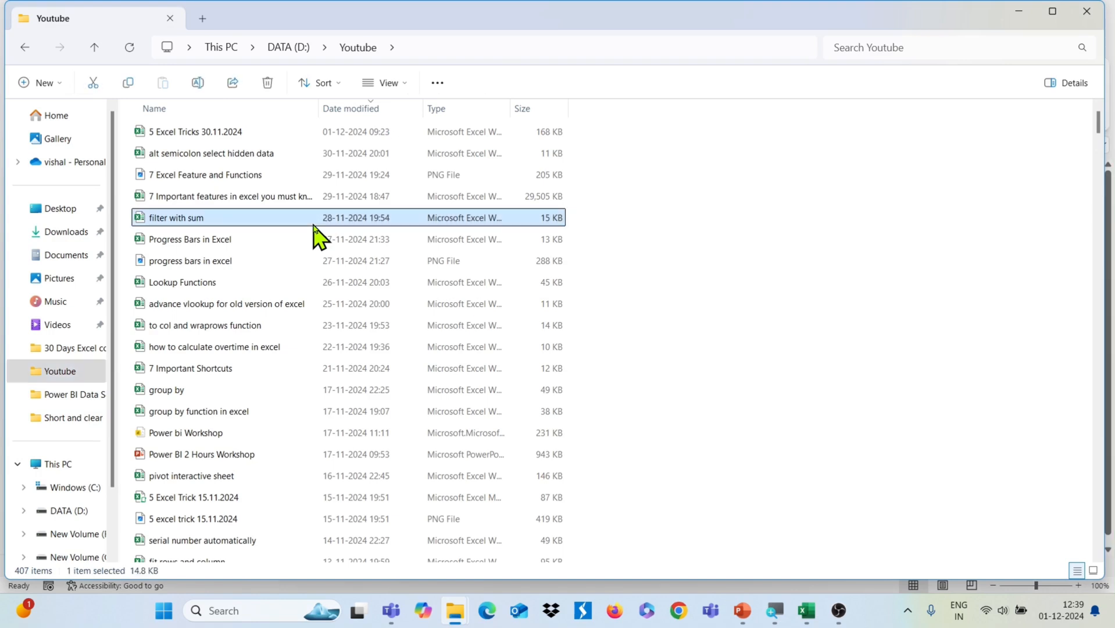
text(loc)
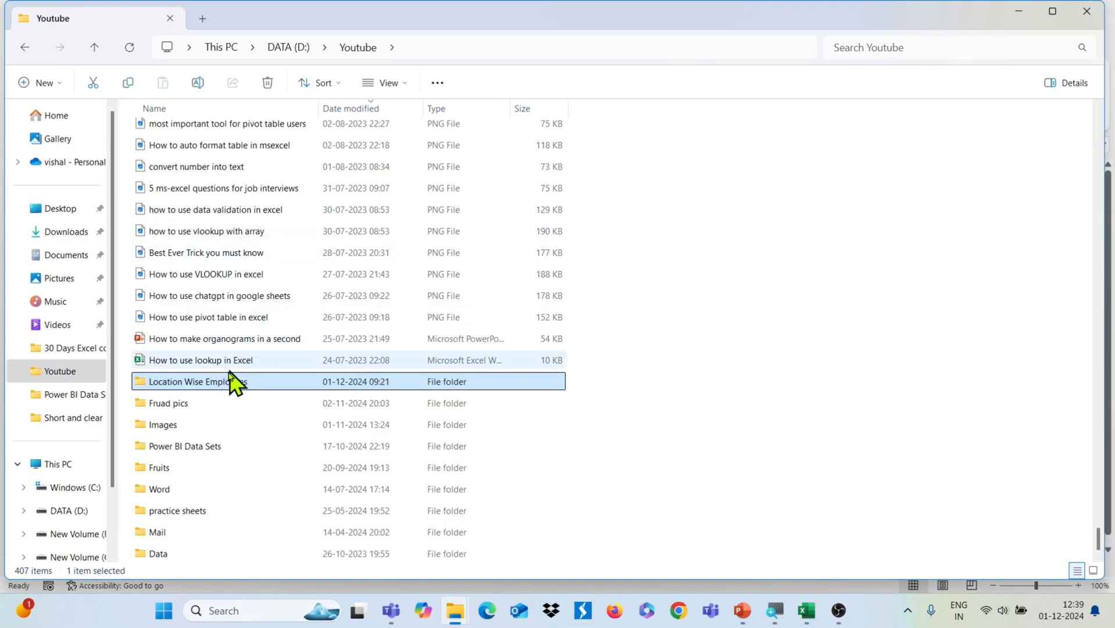
double_click(223, 381)
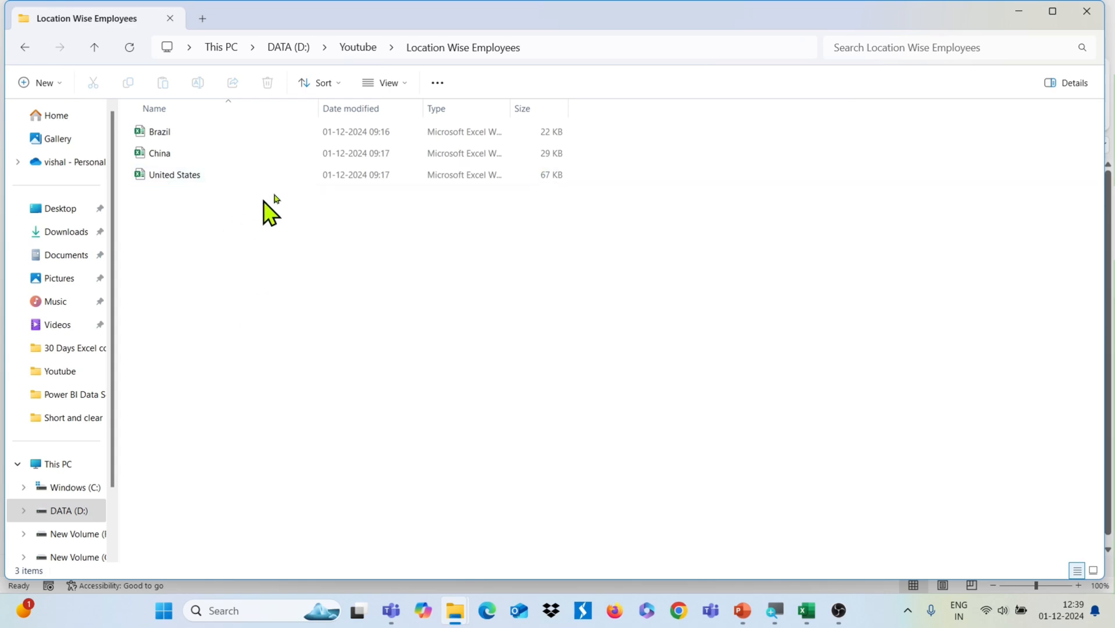
Open the Brazil workbook to view its employee data, then close it and the Location Wise Employees folder window.
double_click(205, 138)
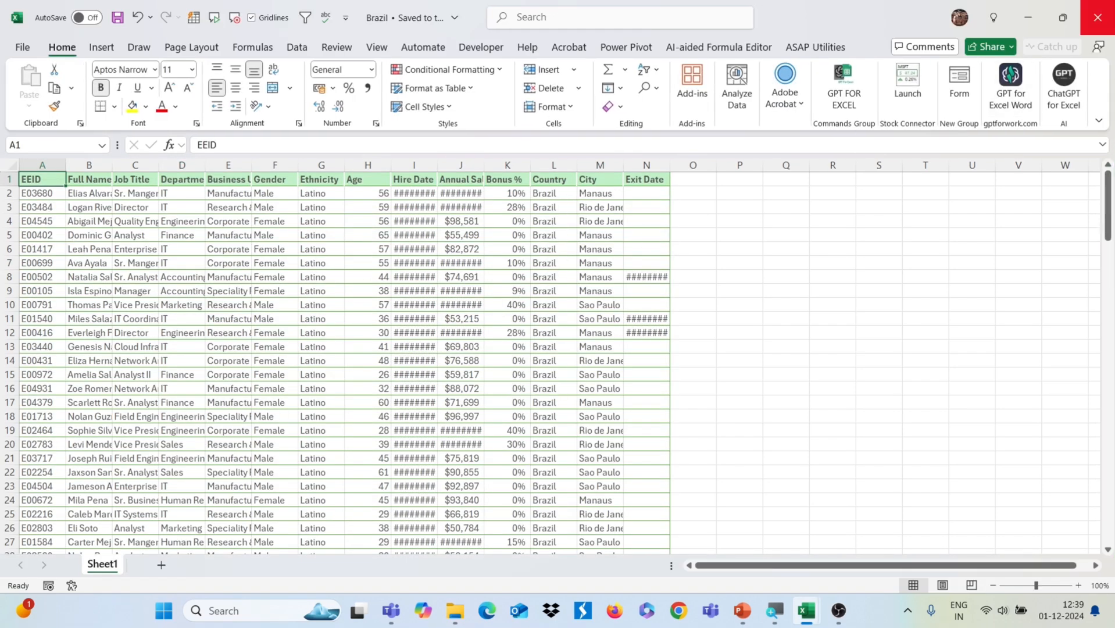
click(1097, 18)
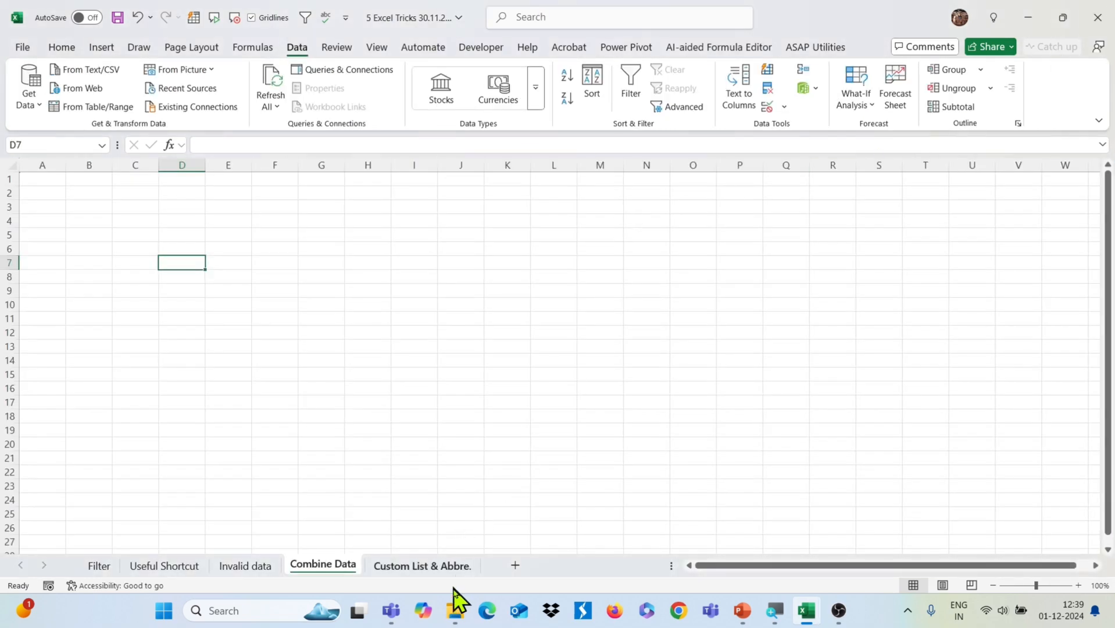
mouse_move(455, 617)
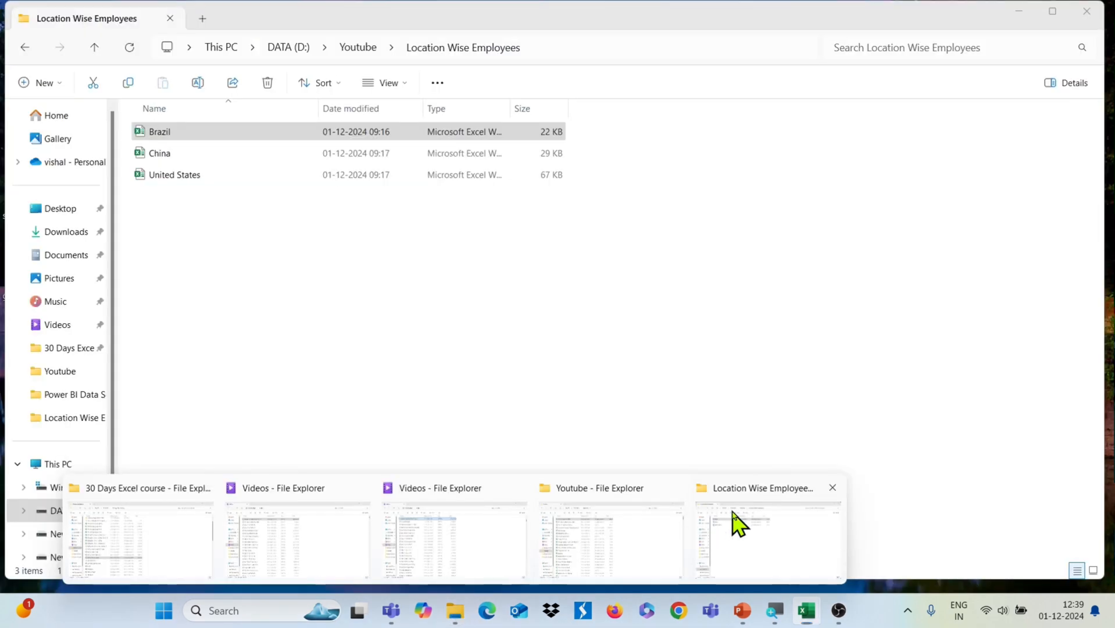
click(737, 523)
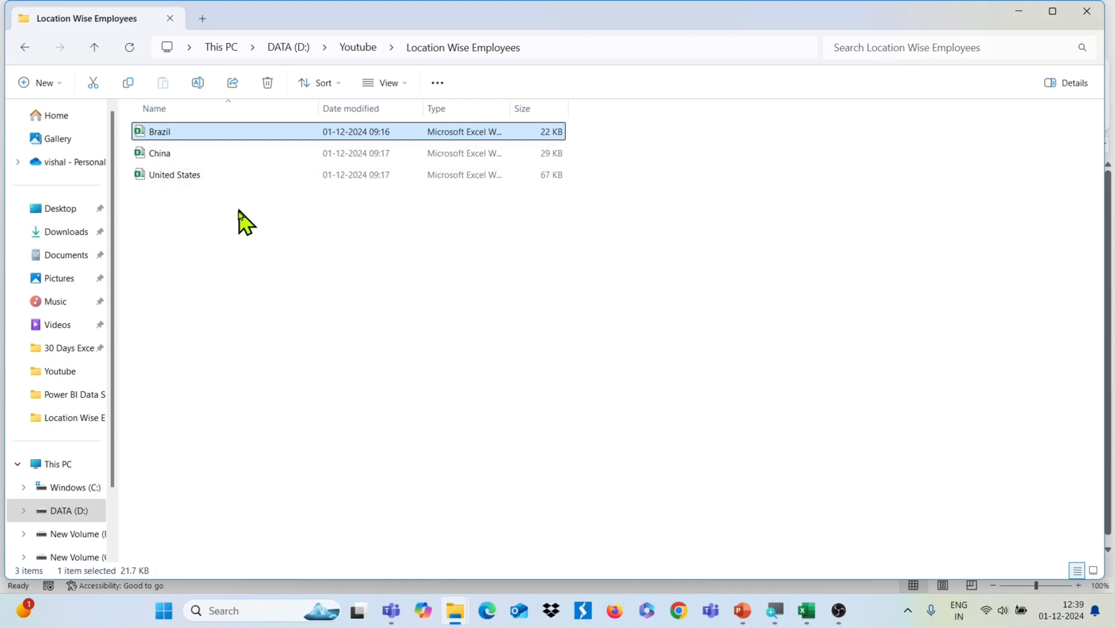
click(269, 236)
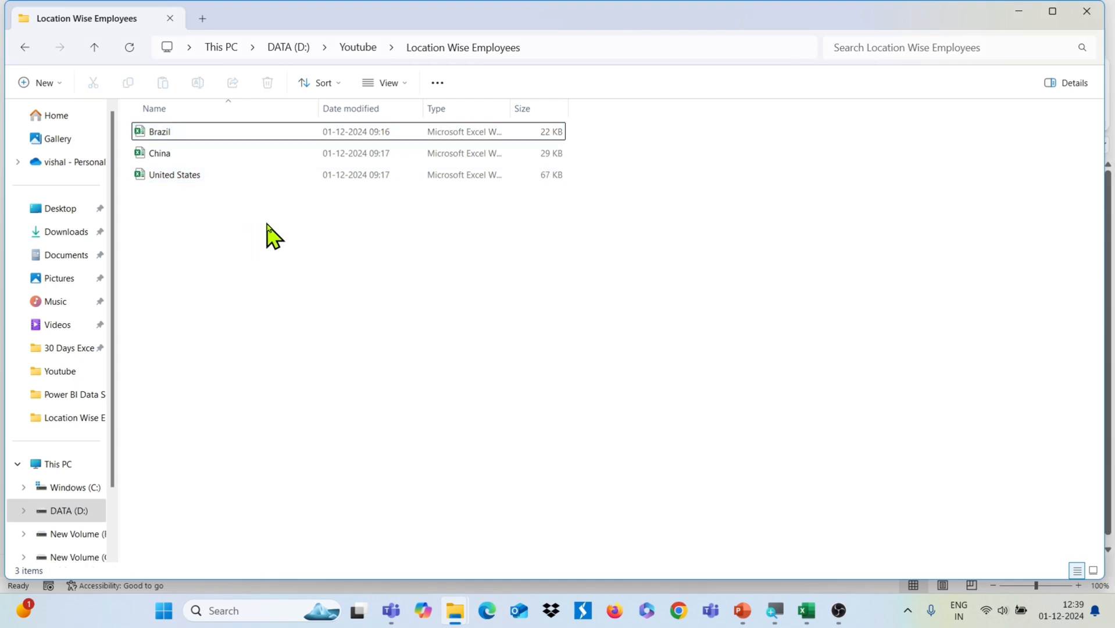
click(1084, 17)
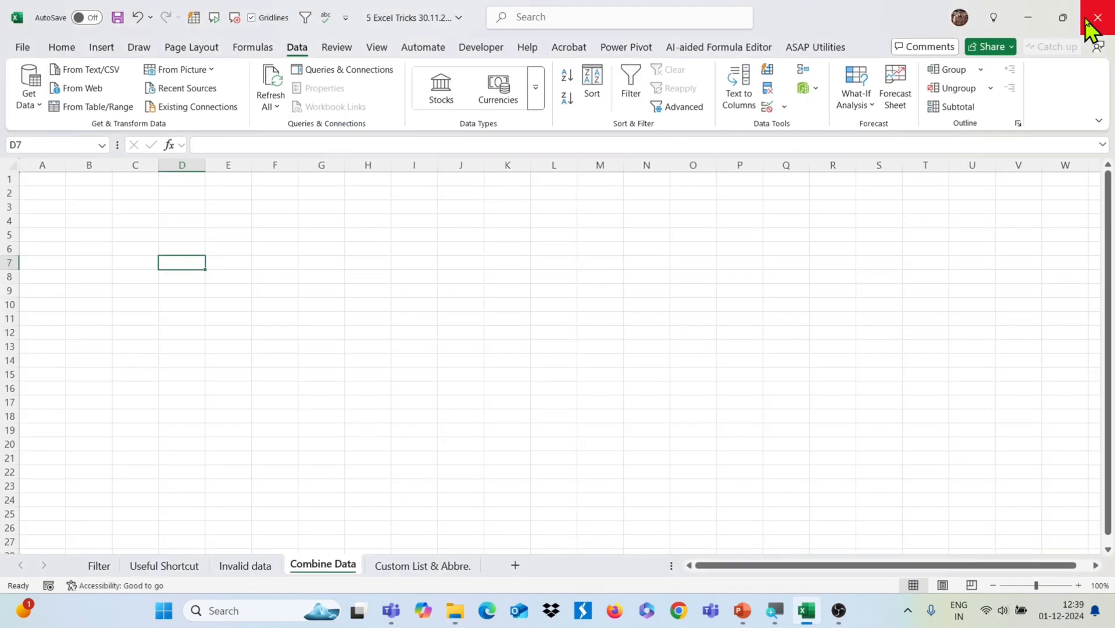
Start a Get Data import from a folder at cell A1, choosing D:\Youtube\Location Wise Employees as the source.
click(42, 177)
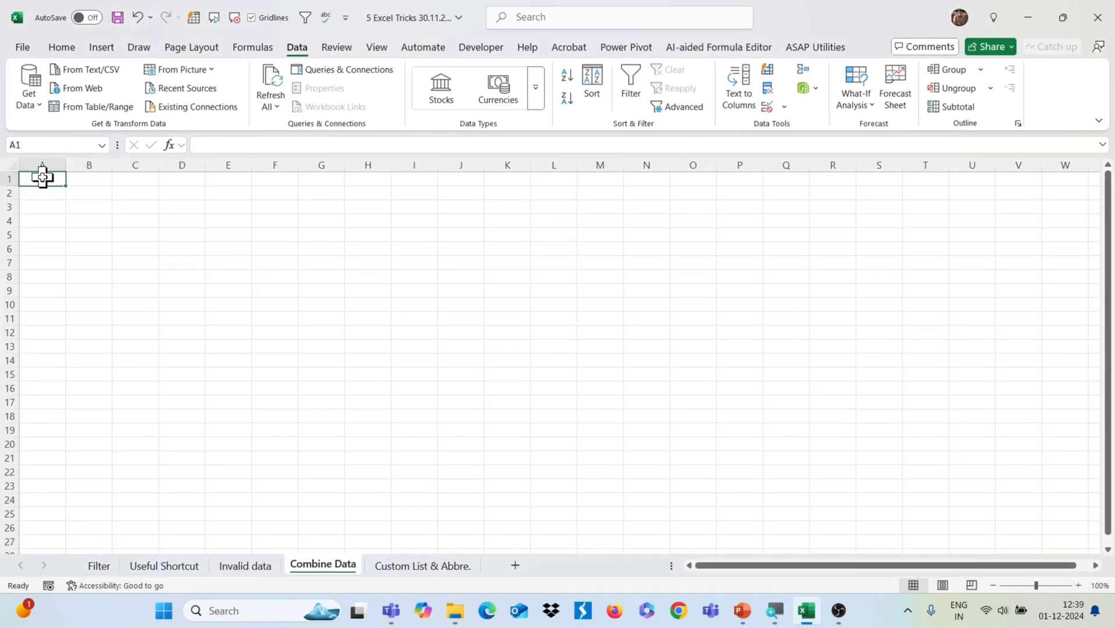
click(37, 106)
mouse_move(53, 129)
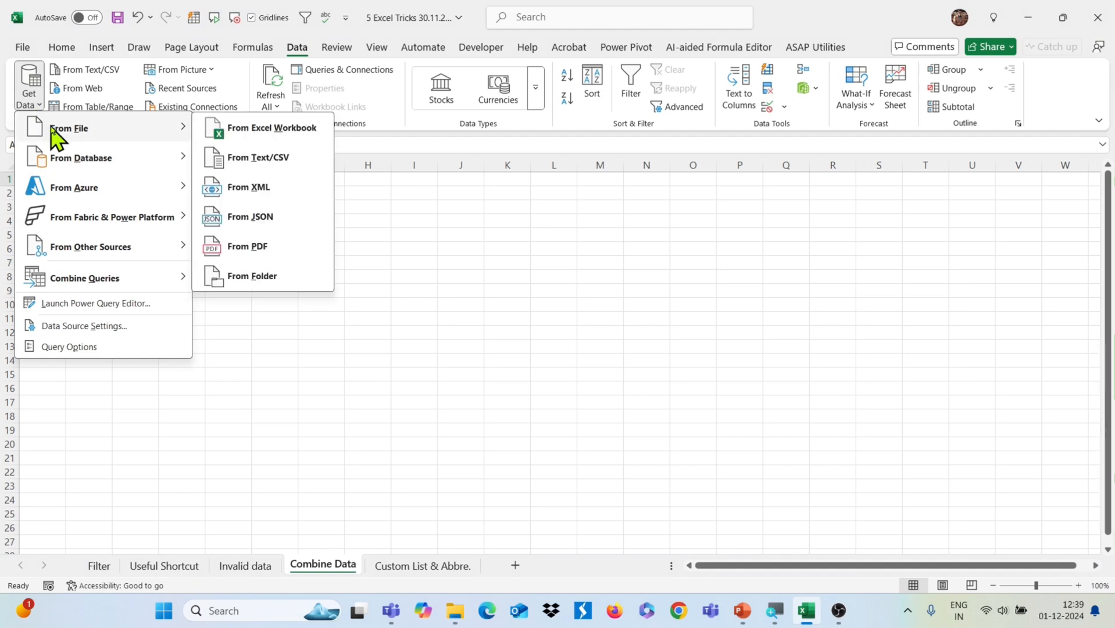
click(247, 275)
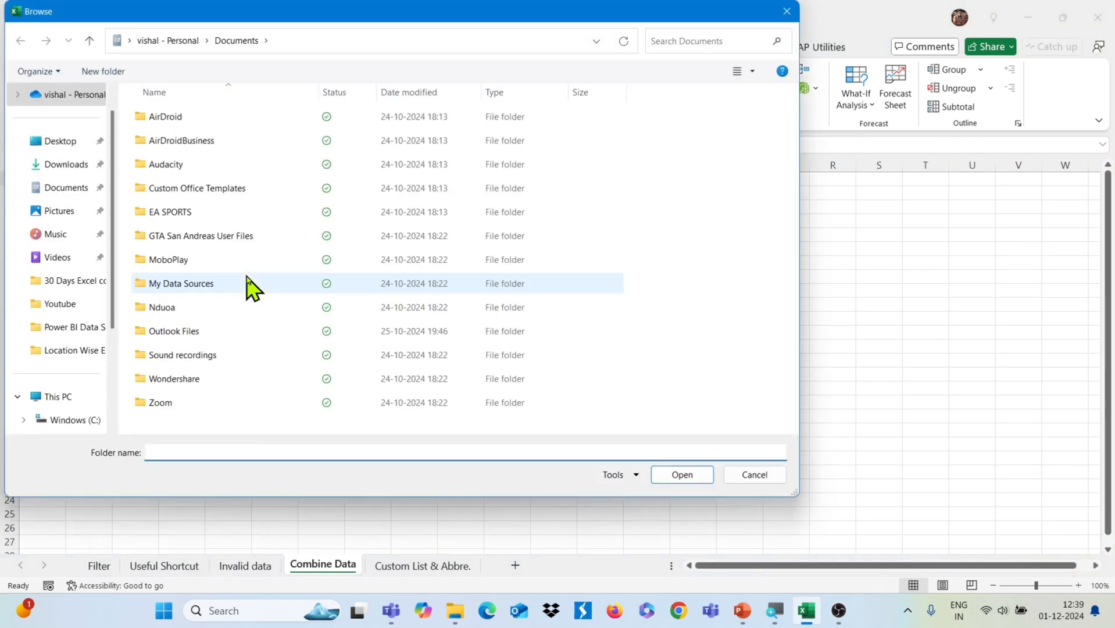
click(76, 297)
click(222, 115)
double_click(222, 115)
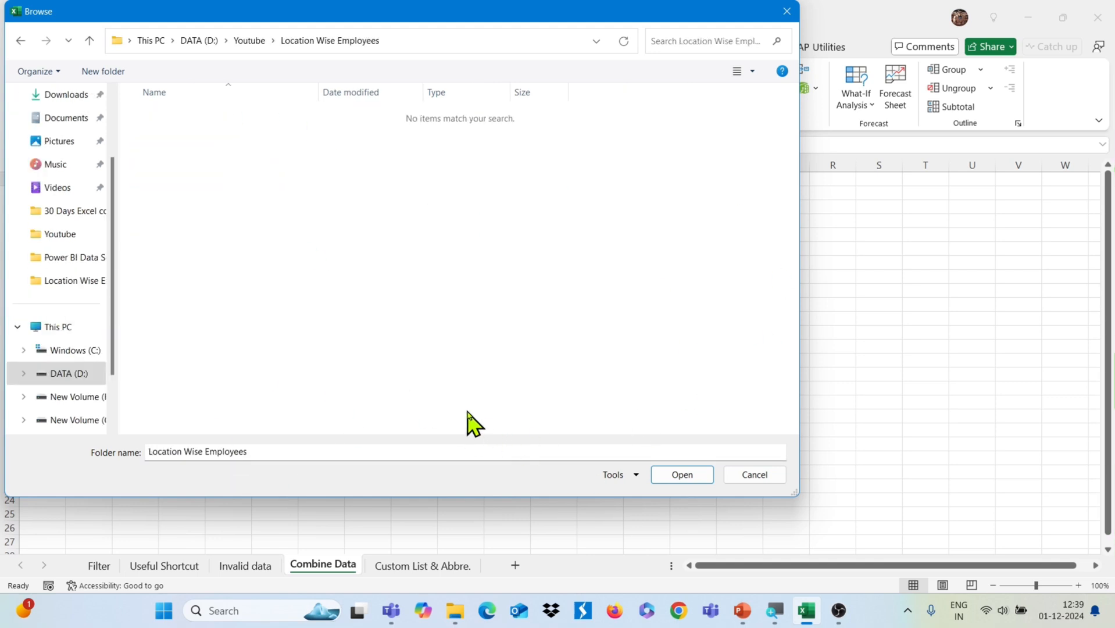
click(680, 474)
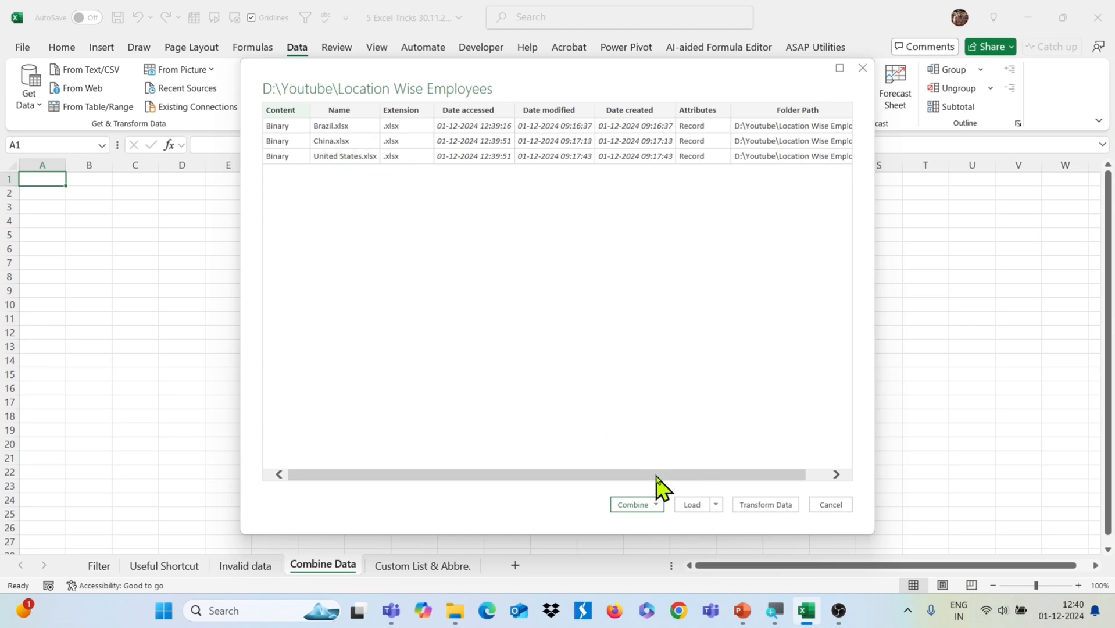
Combine and transform the folder's files, extracting Sheet1 from each workbook.
click(657, 505)
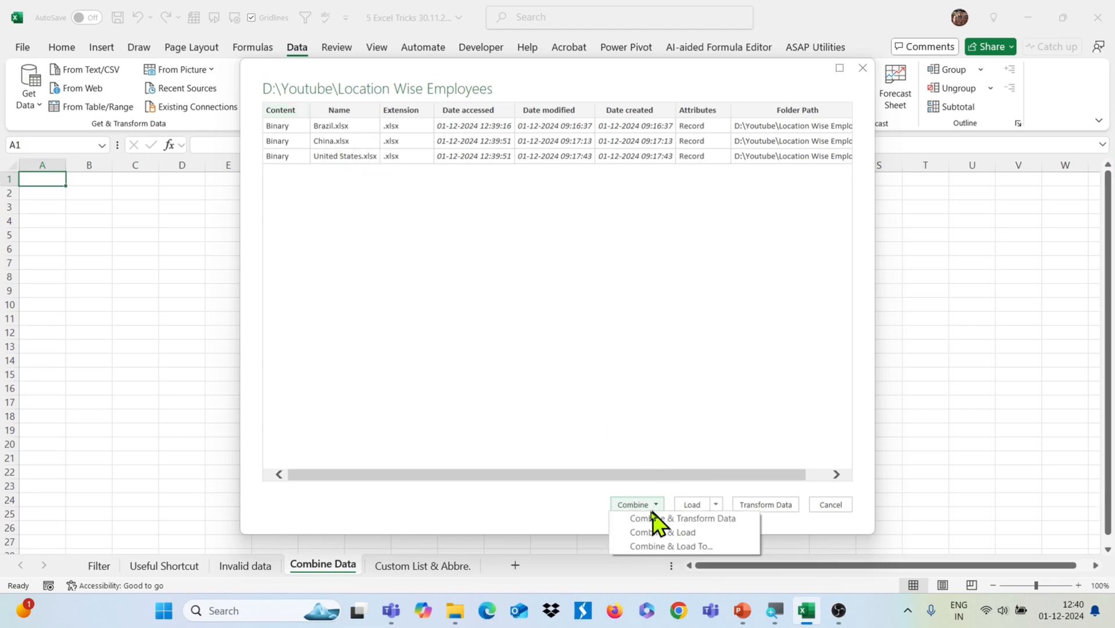
click(693, 521)
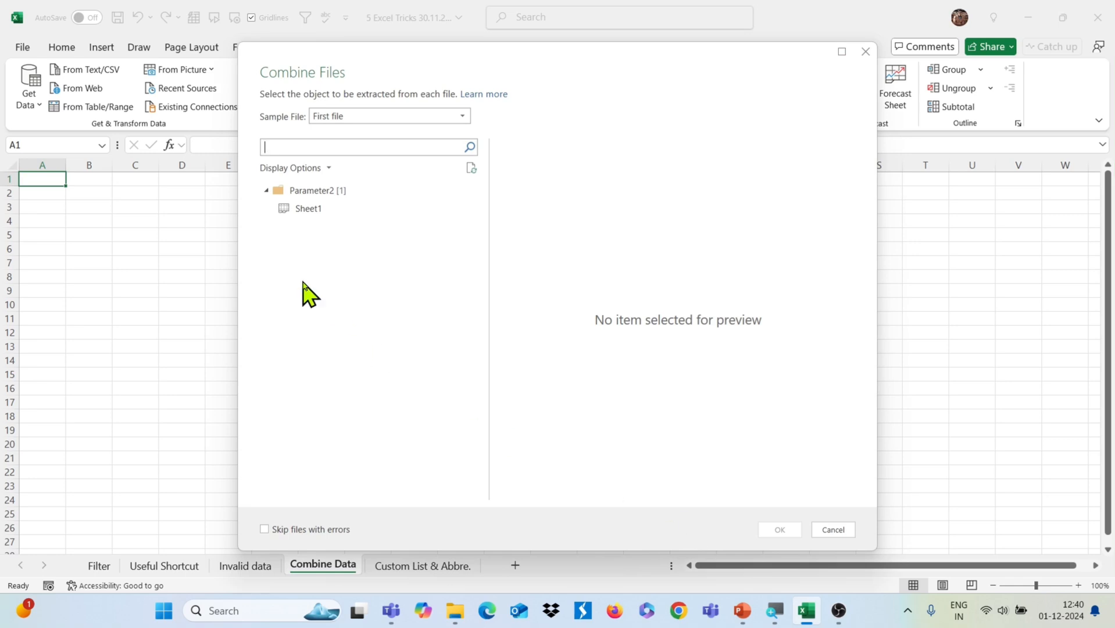
double_click(321, 210)
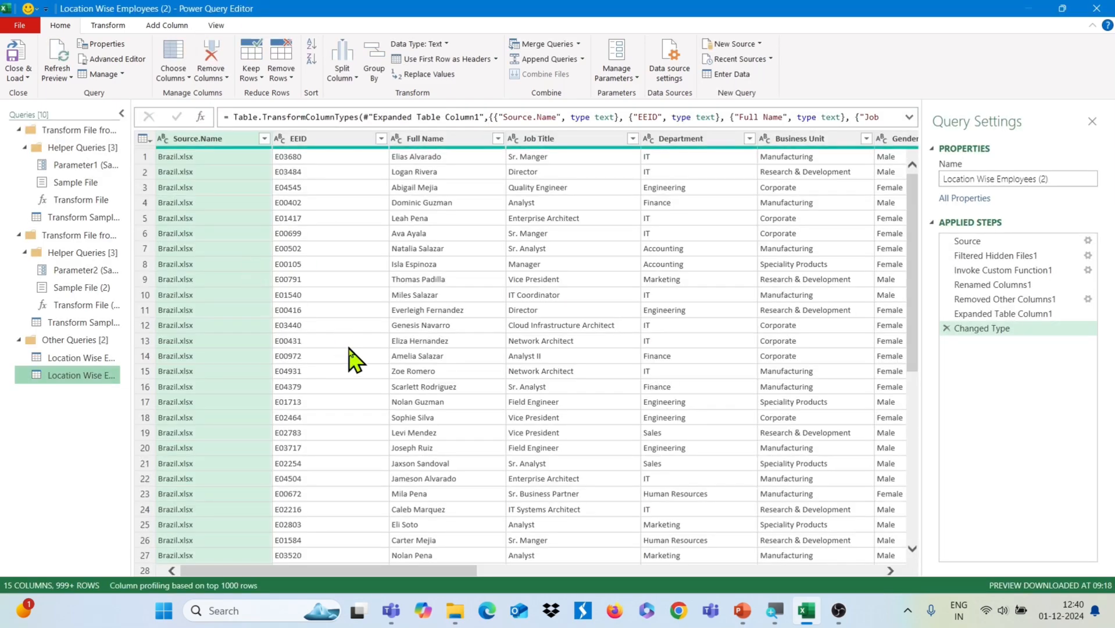
Examine the combined rows by Source.Name and the remaining columns in the Power Query preview.
scroll(355, 361, down, 20)
scroll(351, 361, down, 20)
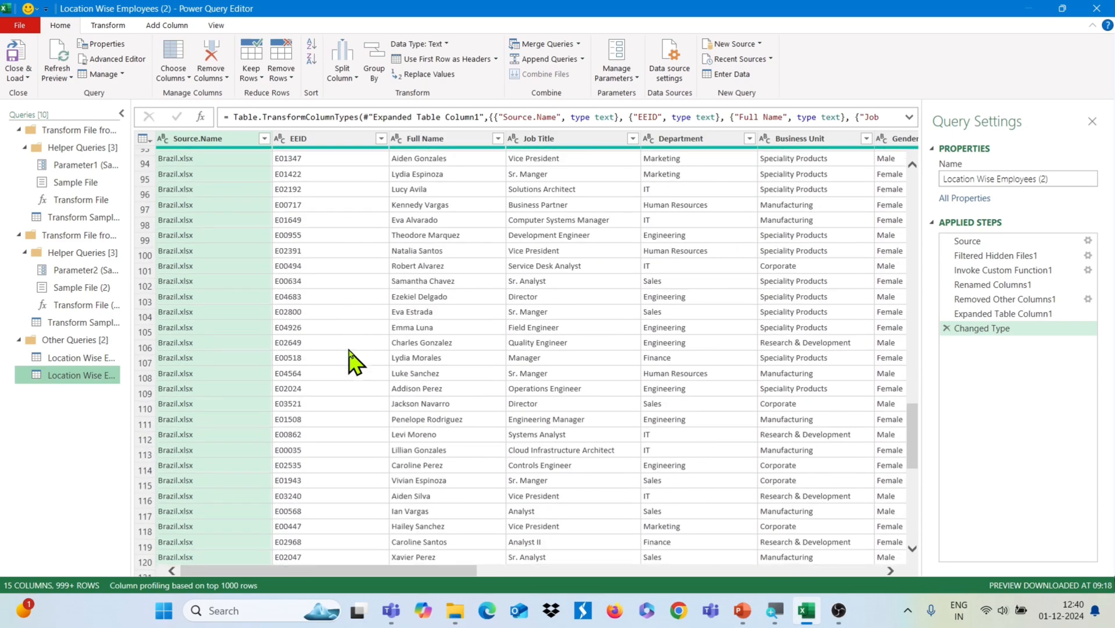
scroll(351, 360, down, 4)
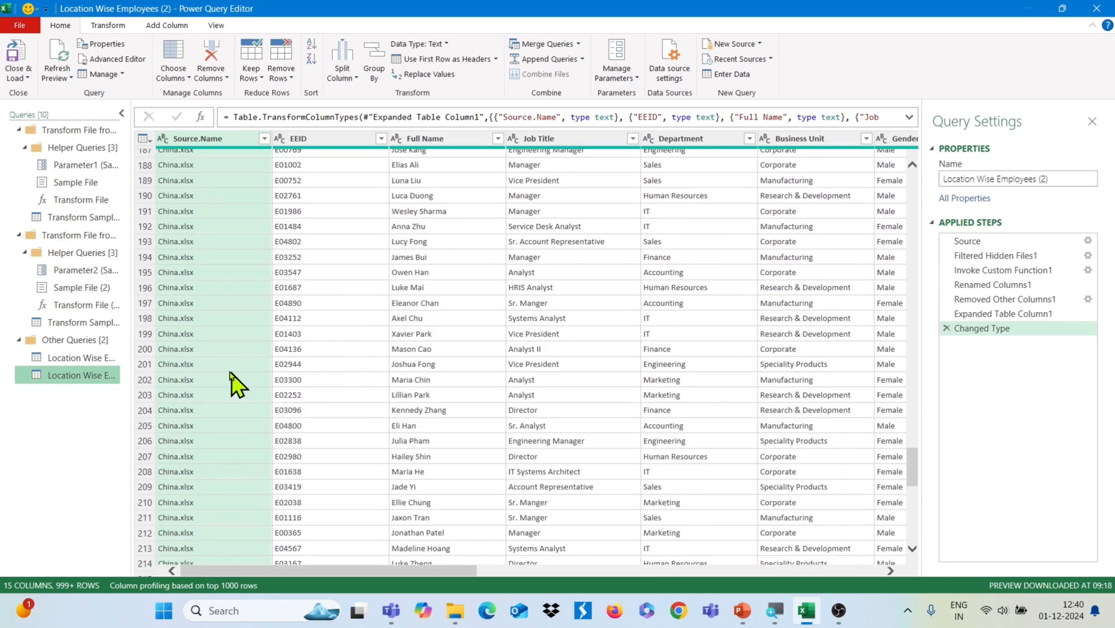
scroll(276, 485, down, 20)
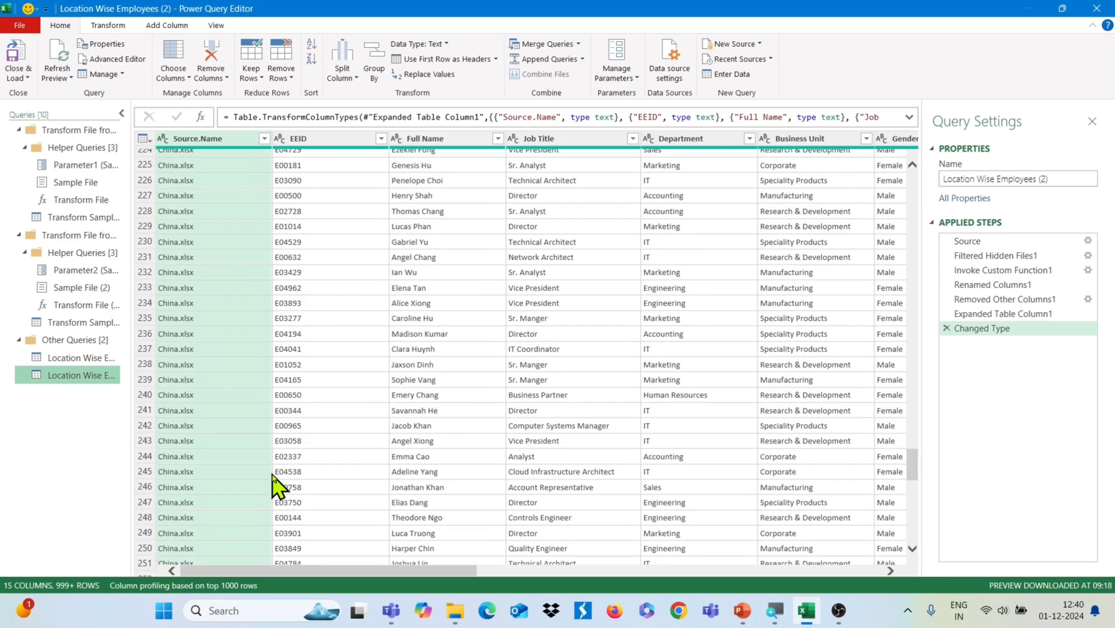
scroll(272, 474, down, 4)
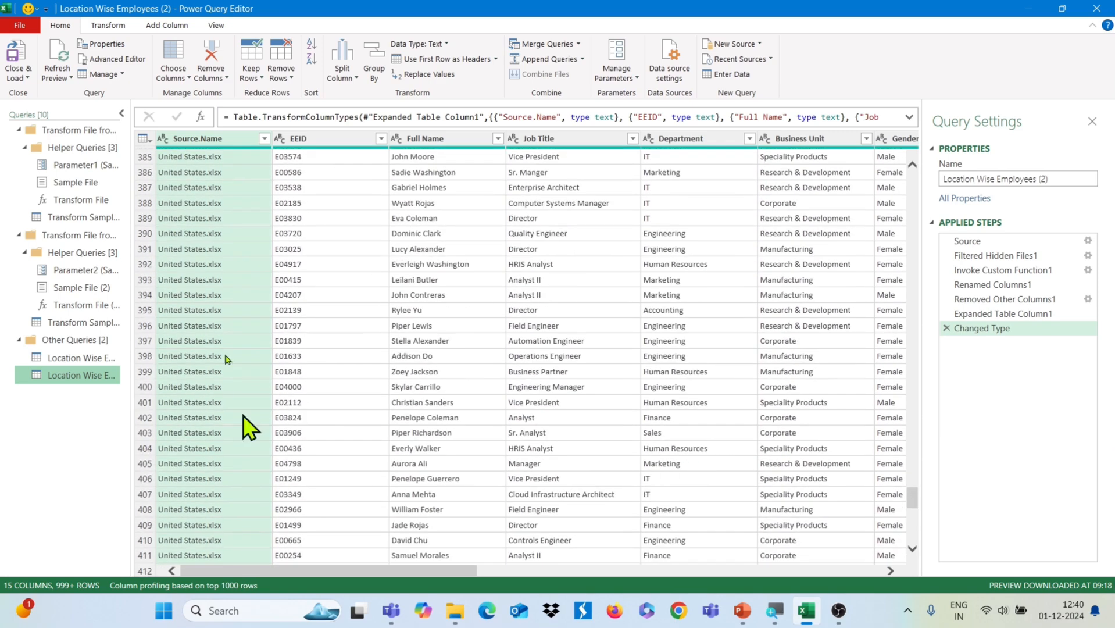
scroll(265, 401, down, 5)
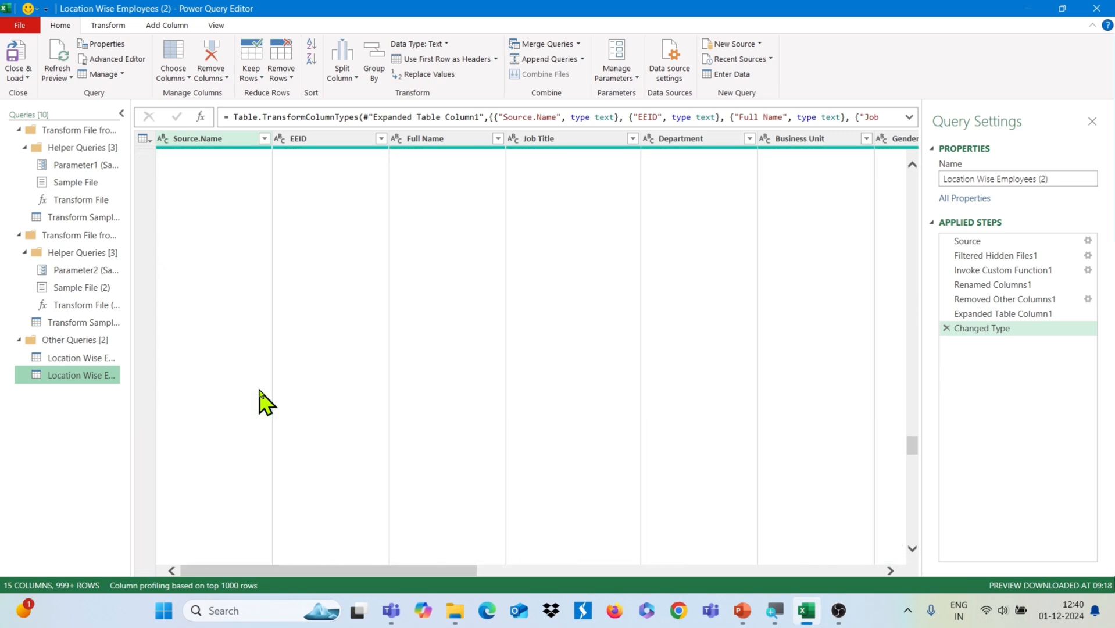
scroll(264, 401, up, 15)
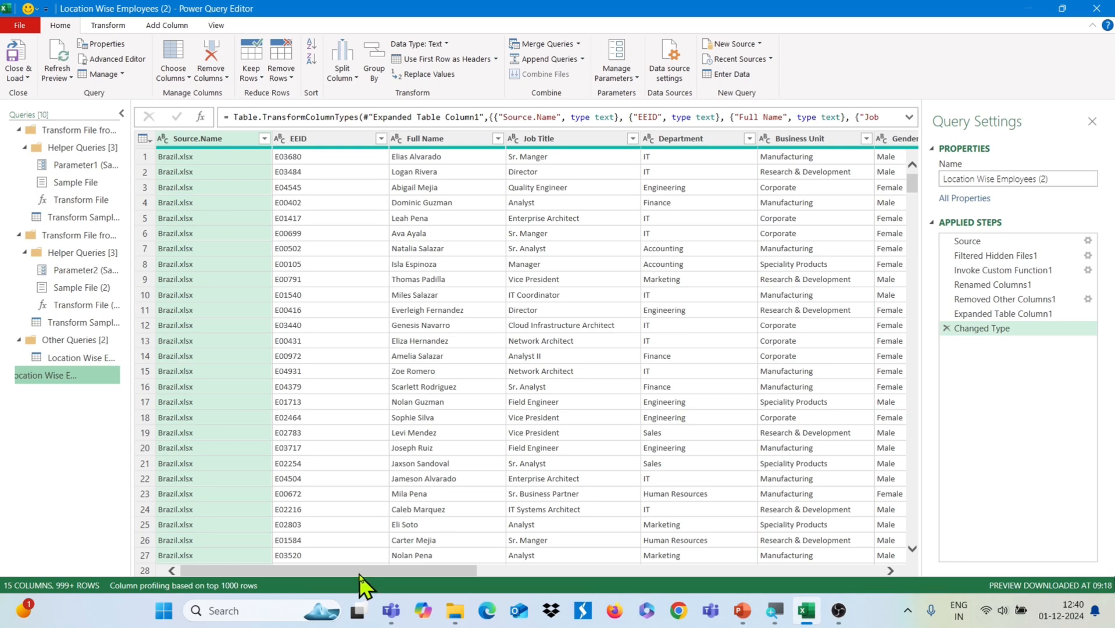
click(592, 572)
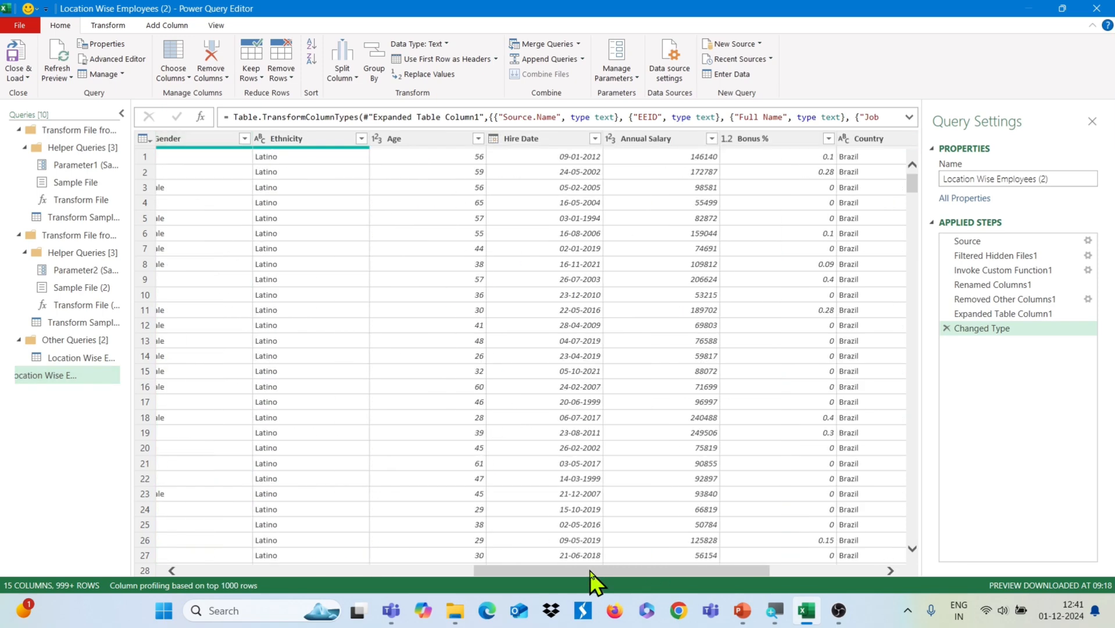
drag(592, 572, 248, 554)
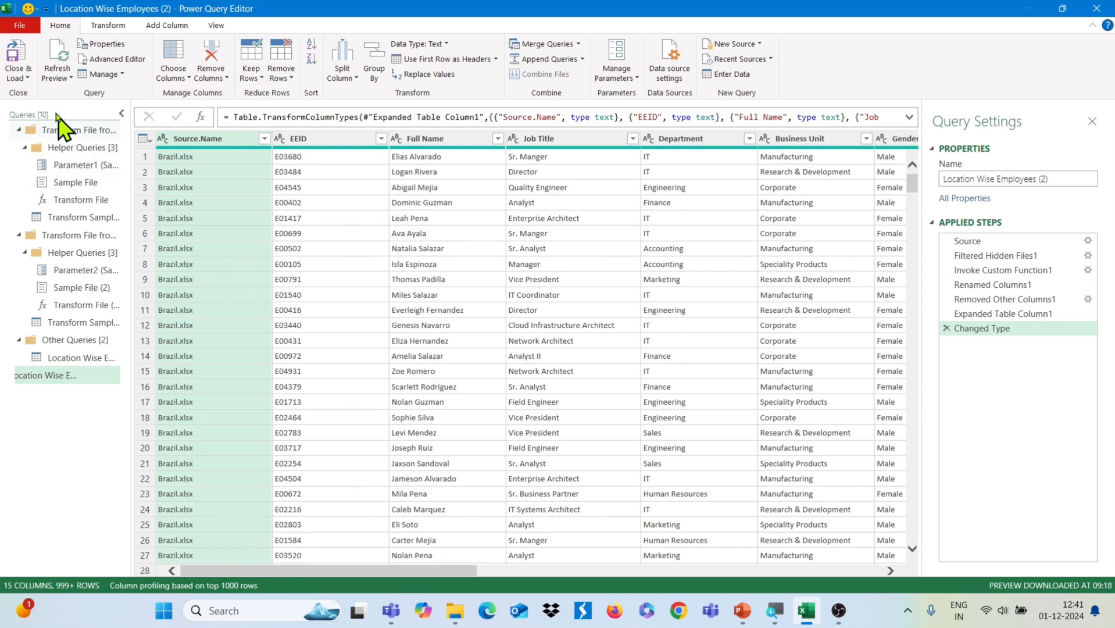
Load the combined query as a table into the existing worksheet at =$A$1 and look through the loaded rows.
click(27, 79)
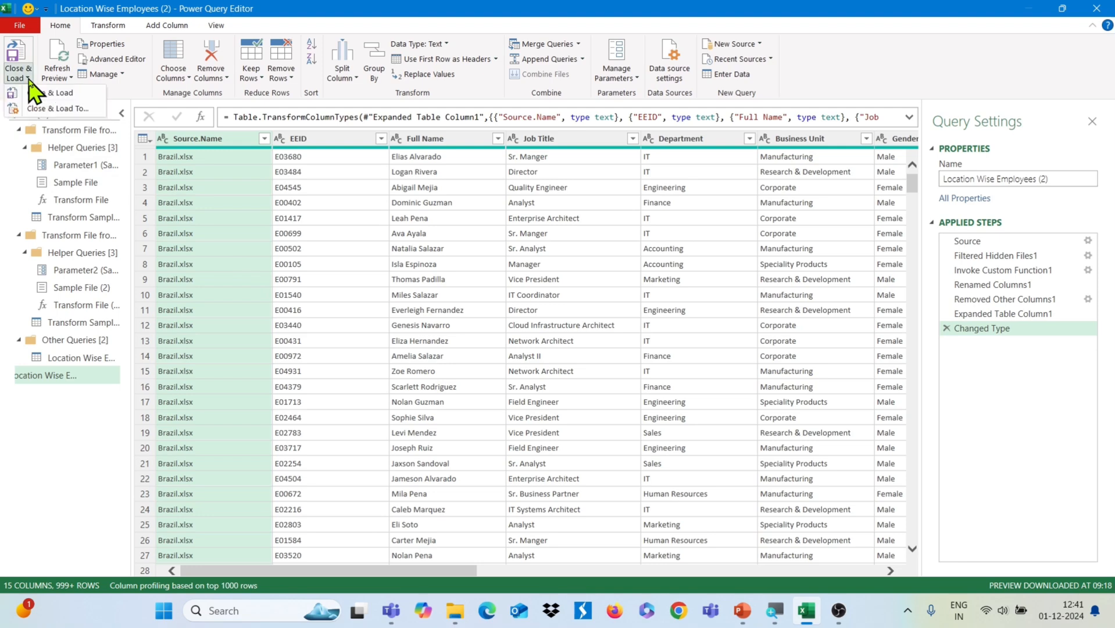
click(74, 110)
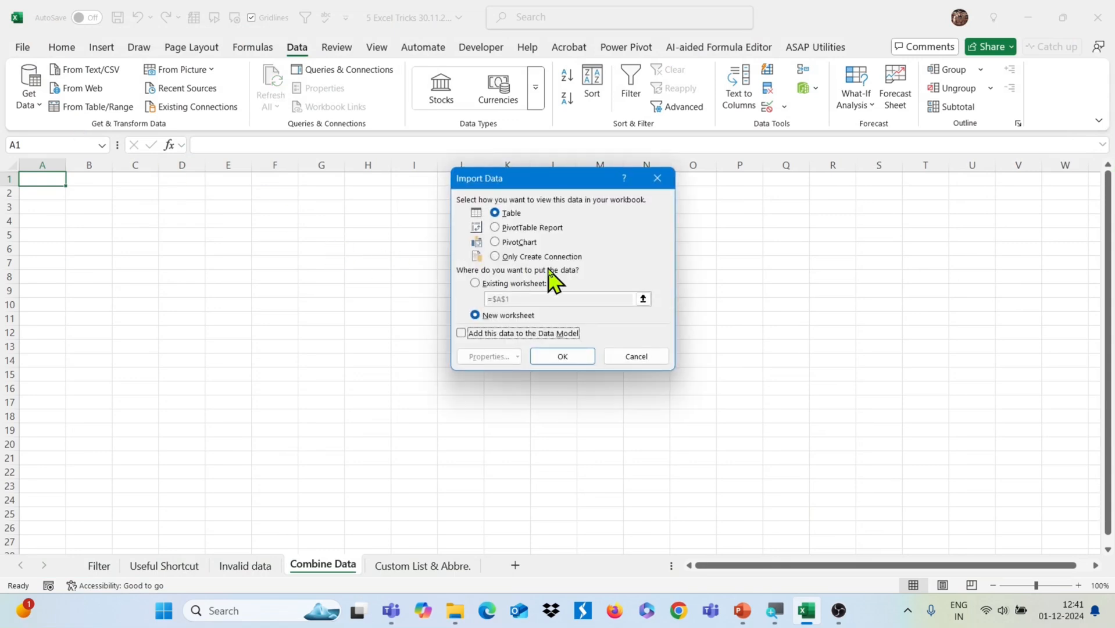
click(475, 283)
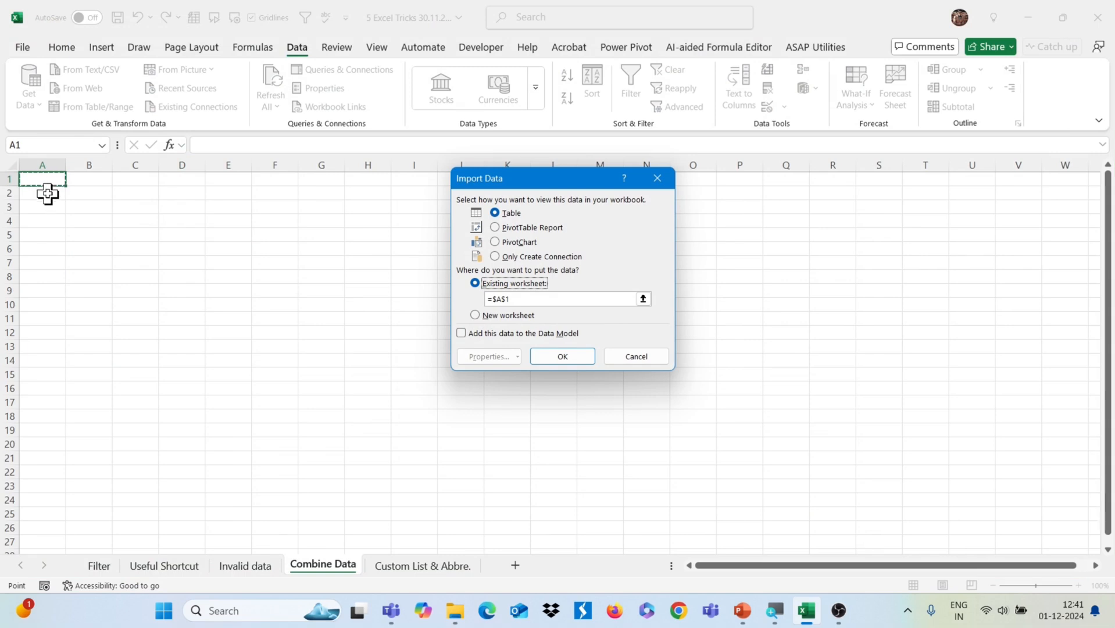
click(568, 356)
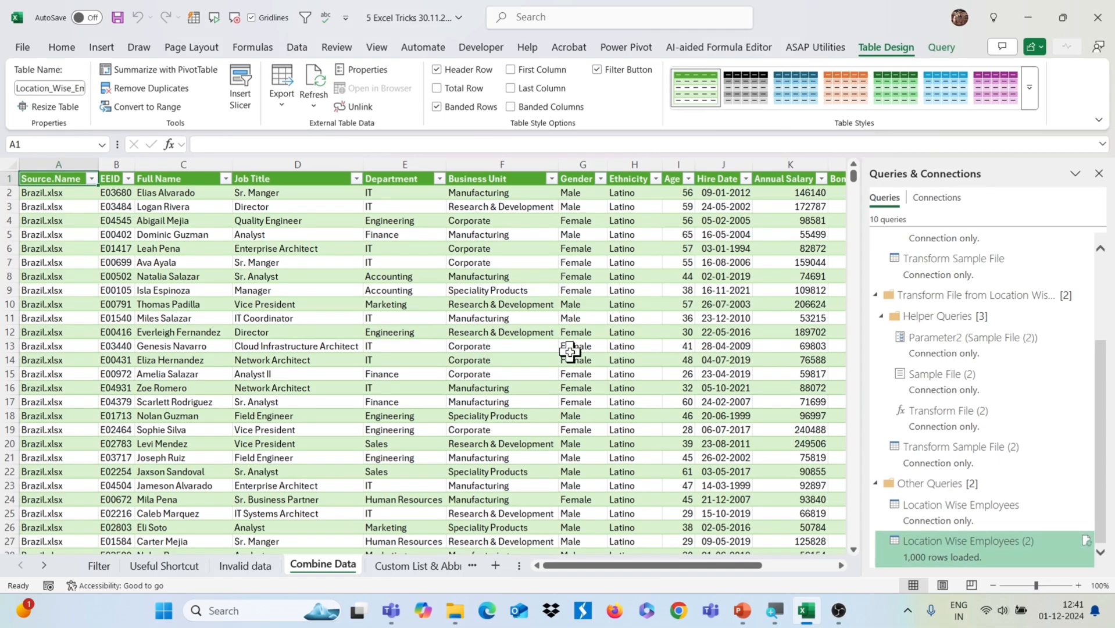
scroll(252, 294, down, 6)
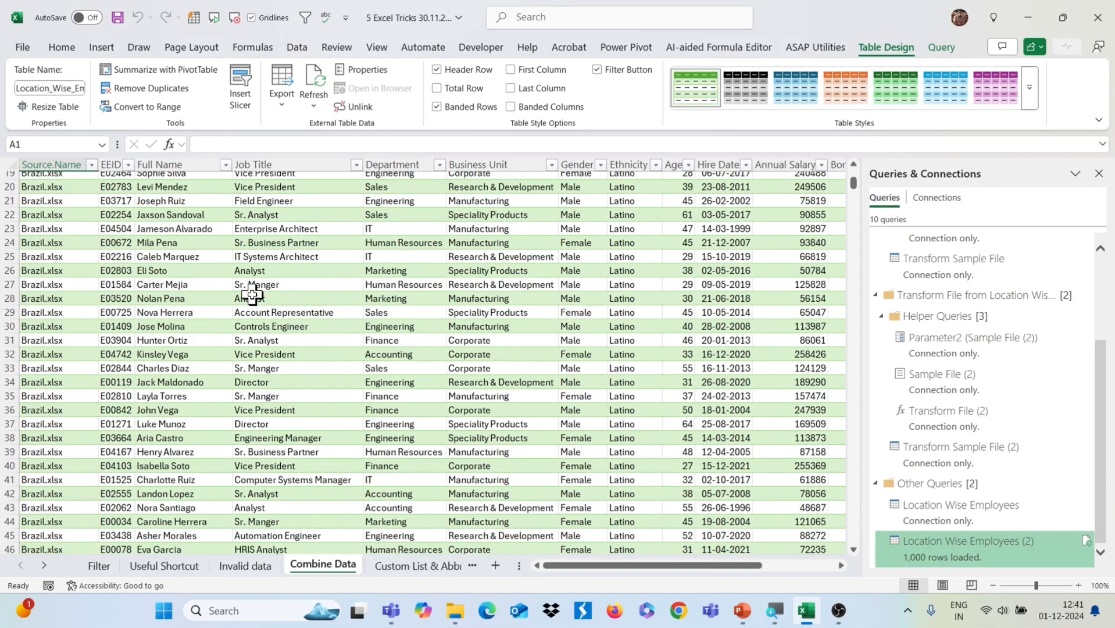
scroll(252, 295, down, 20)
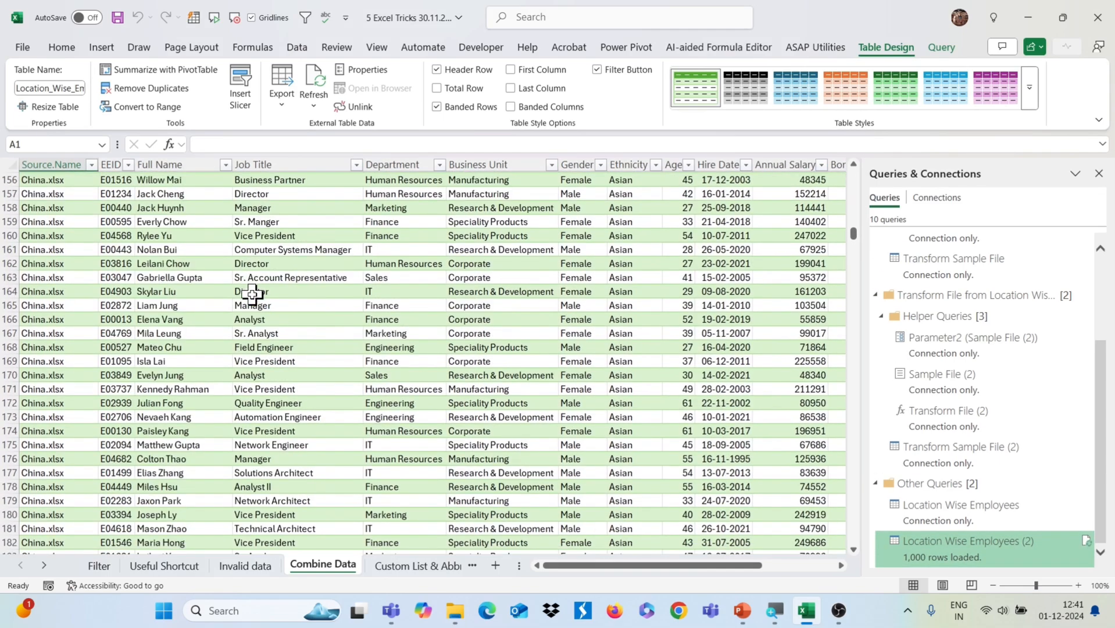
scroll(252, 294, down, 20)
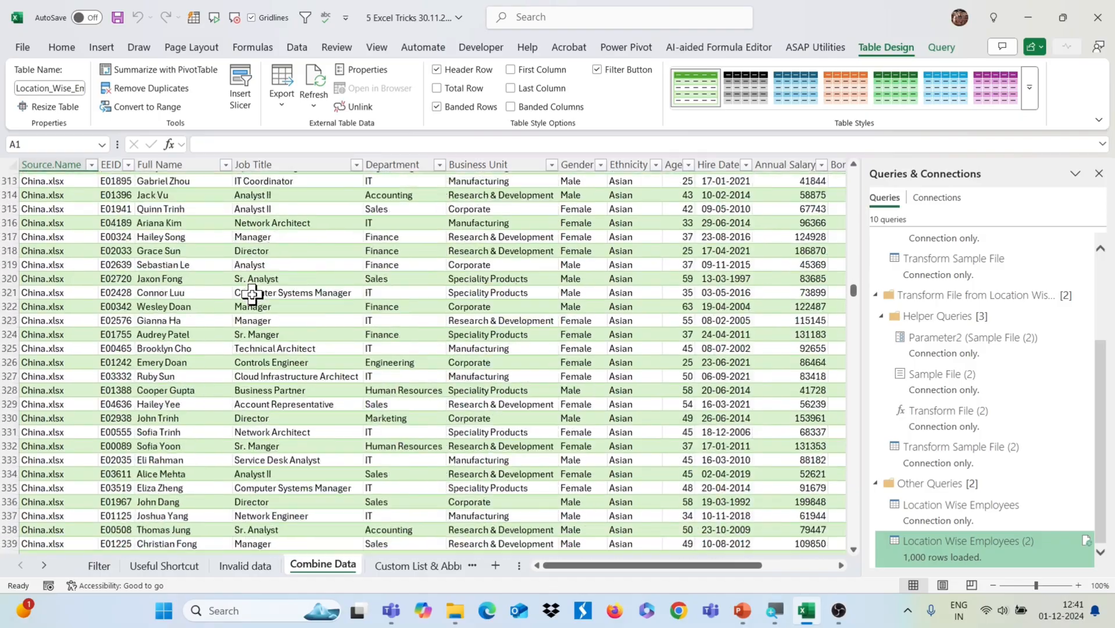
Look through the combined employee rows, return to the table's first row, and close the Queries & Connections pane.
scroll(251, 294, down, 20)
scroll(252, 295, up, 20)
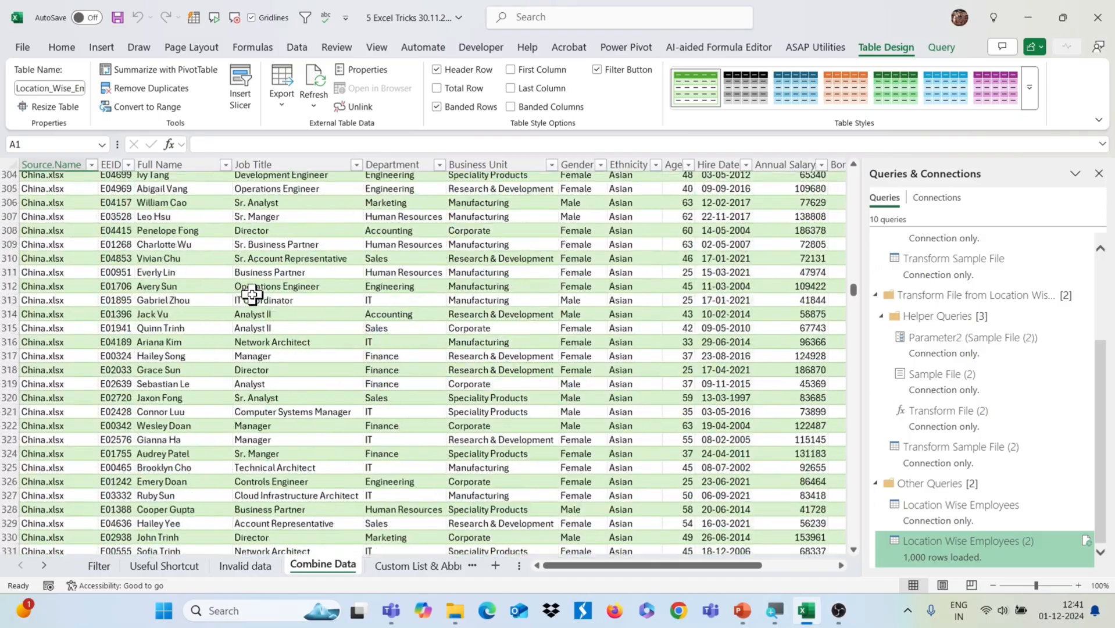
scroll(252, 295, up, 20)
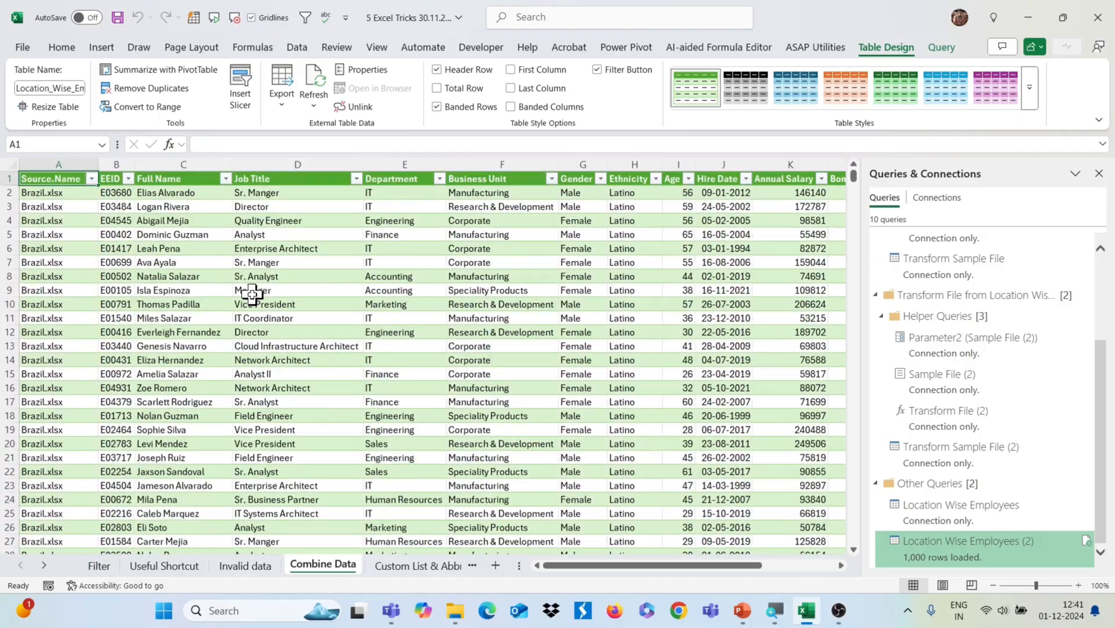
click(1098, 174)
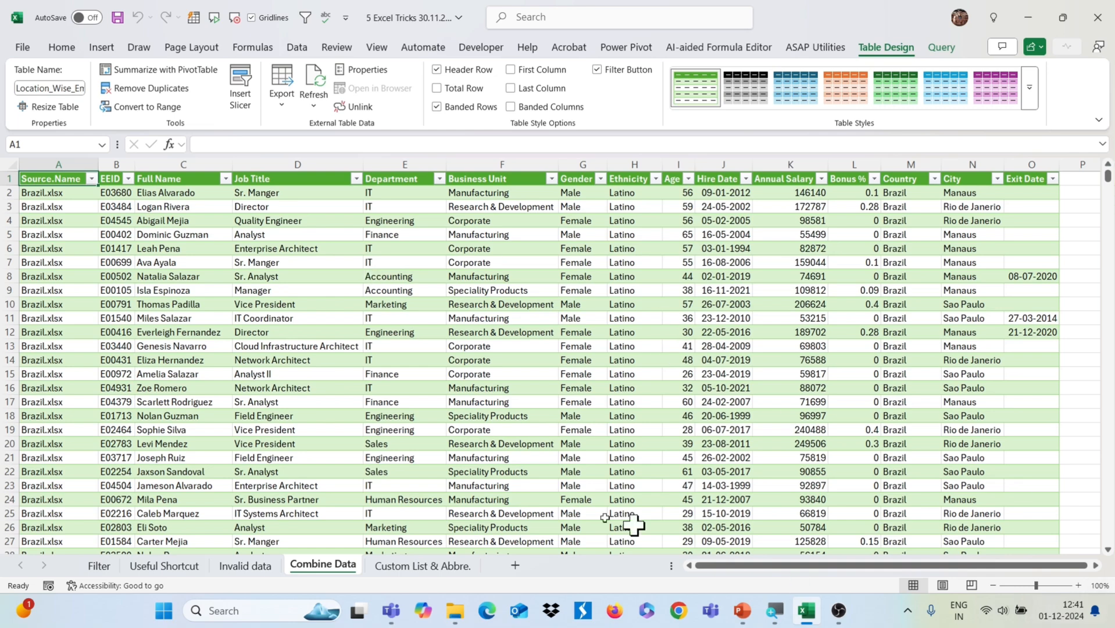
Switch to File Explorer and copy the America workbook from the desktop into D:\Youtube\Location Wise Employees.
key(super+d)
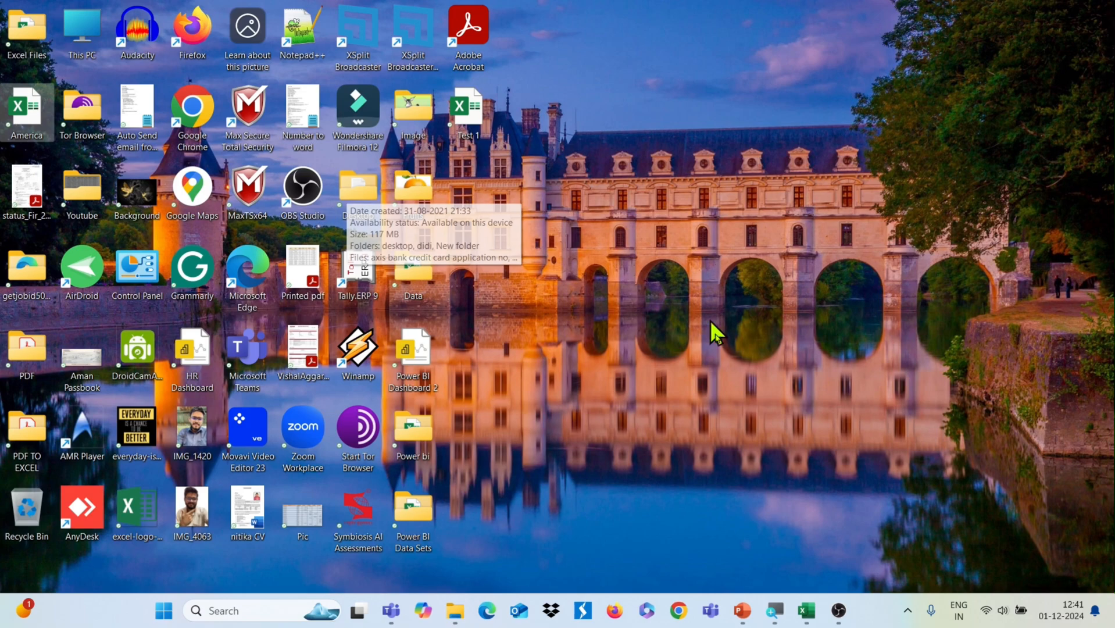
mouse_move(455, 611)
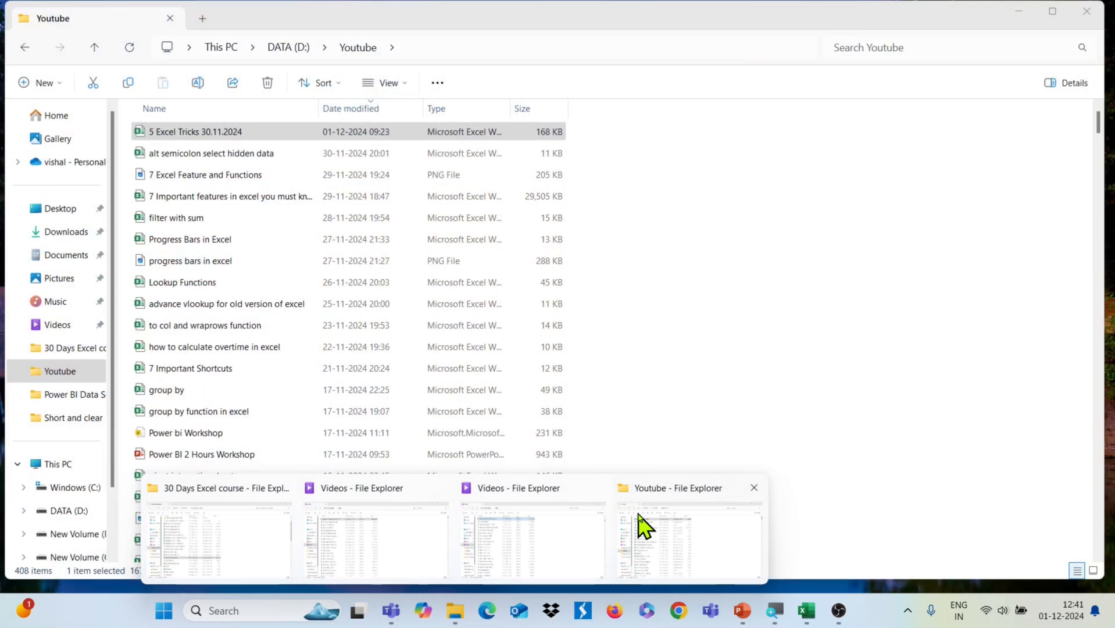
click(644, 526)
click(243, 221)
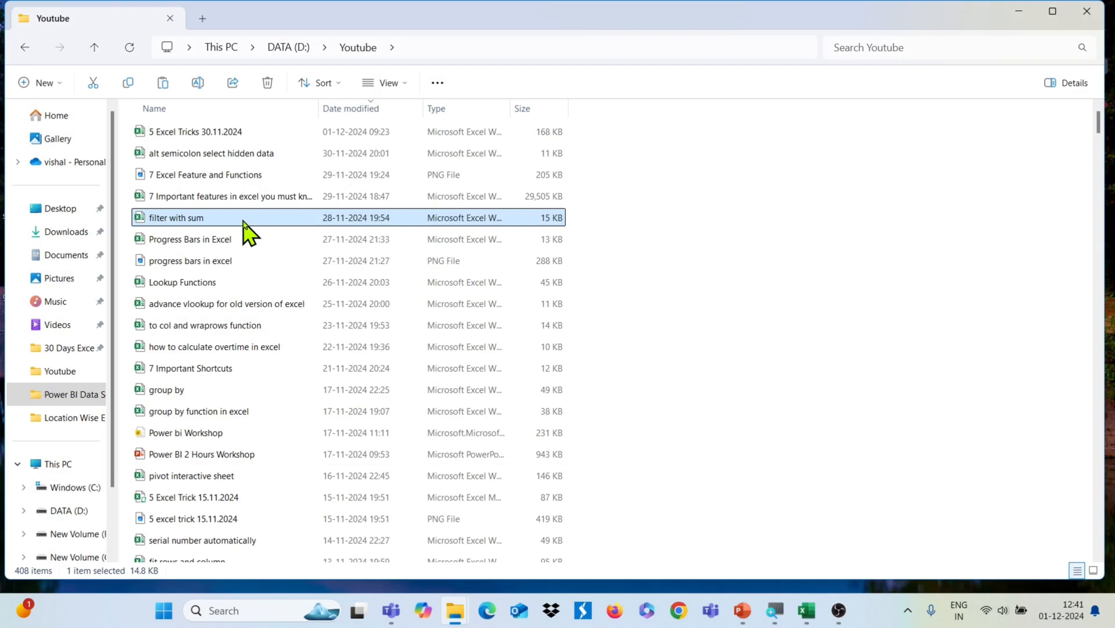
key(Down)
key(Down)
key(Down)
key(l)
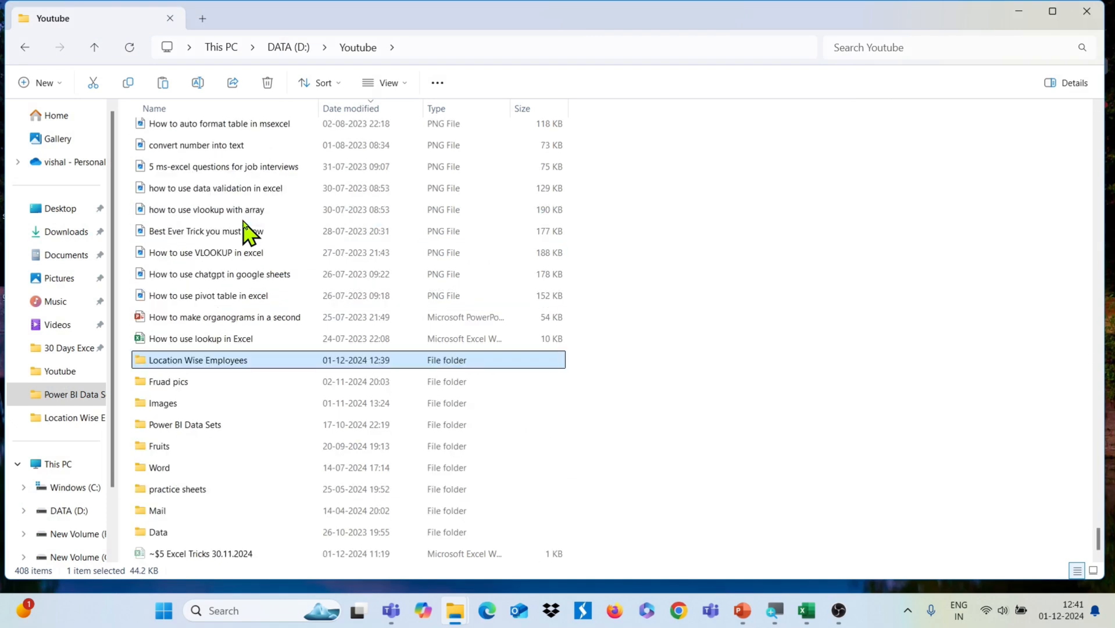
key(Return)
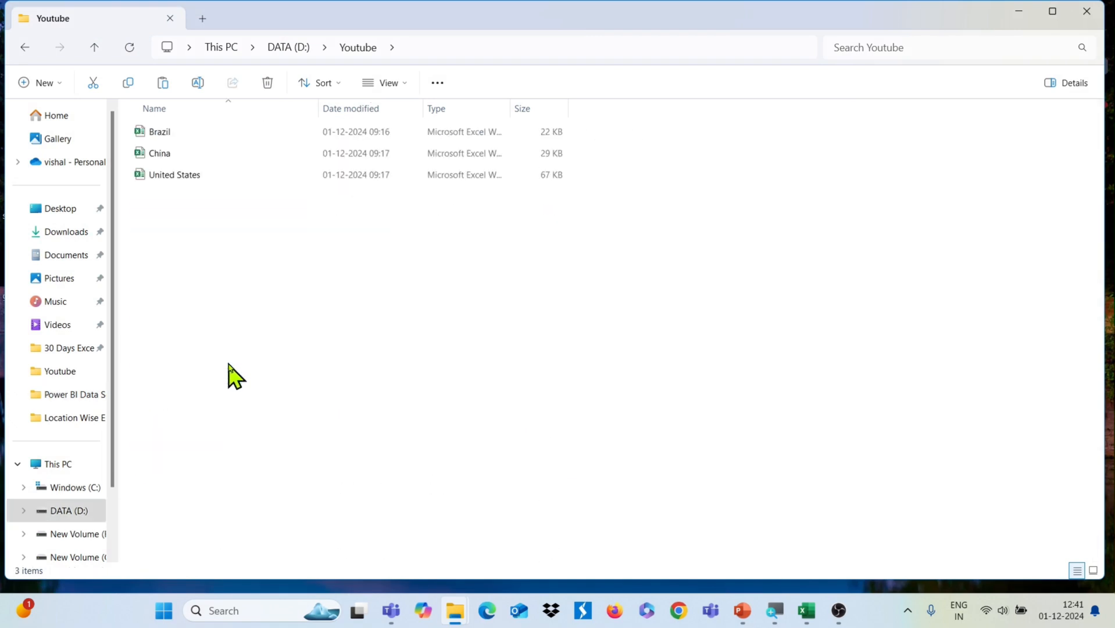
key(ctrl+v)
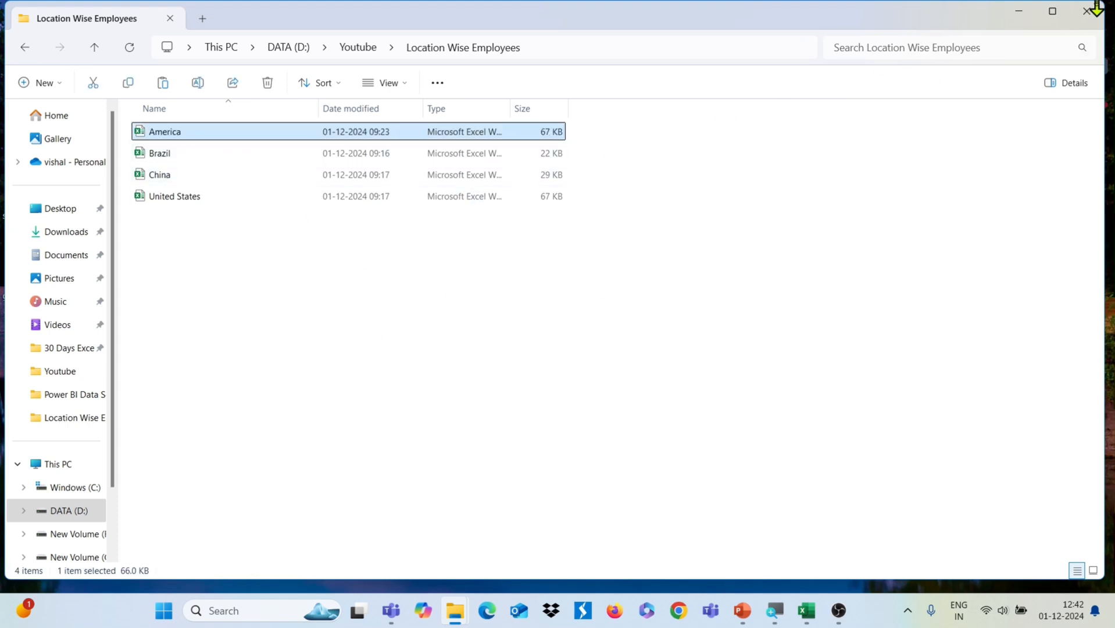
click(1094, 9)
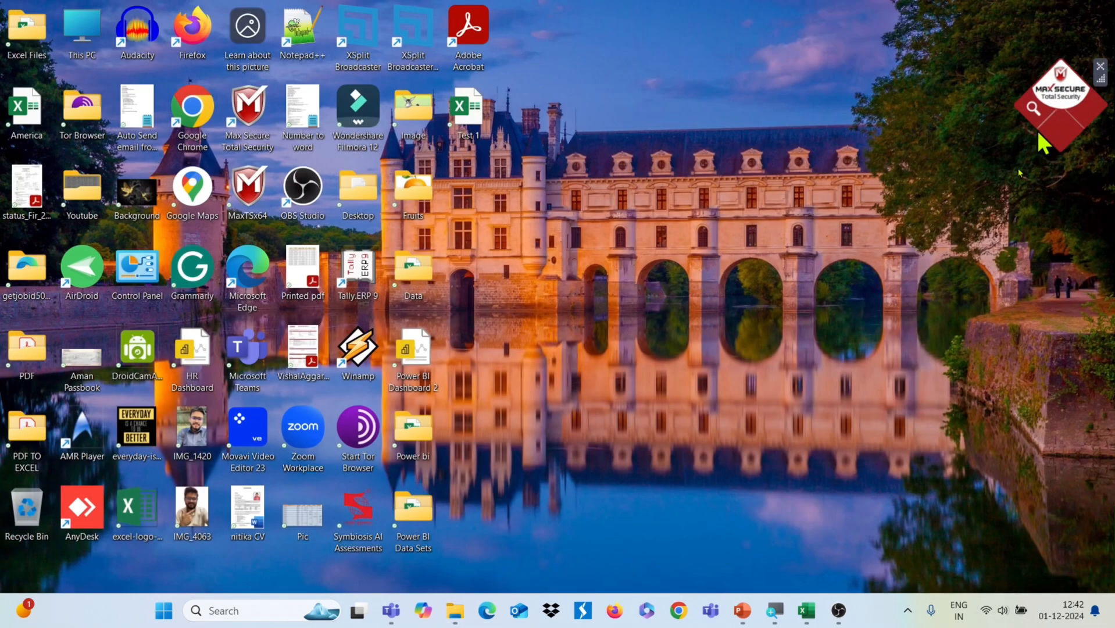
Switch back to Excel and refresh the query behind the combined table on the Combine Data sheet.
mouse_move(806, 610)
click(816, 535)
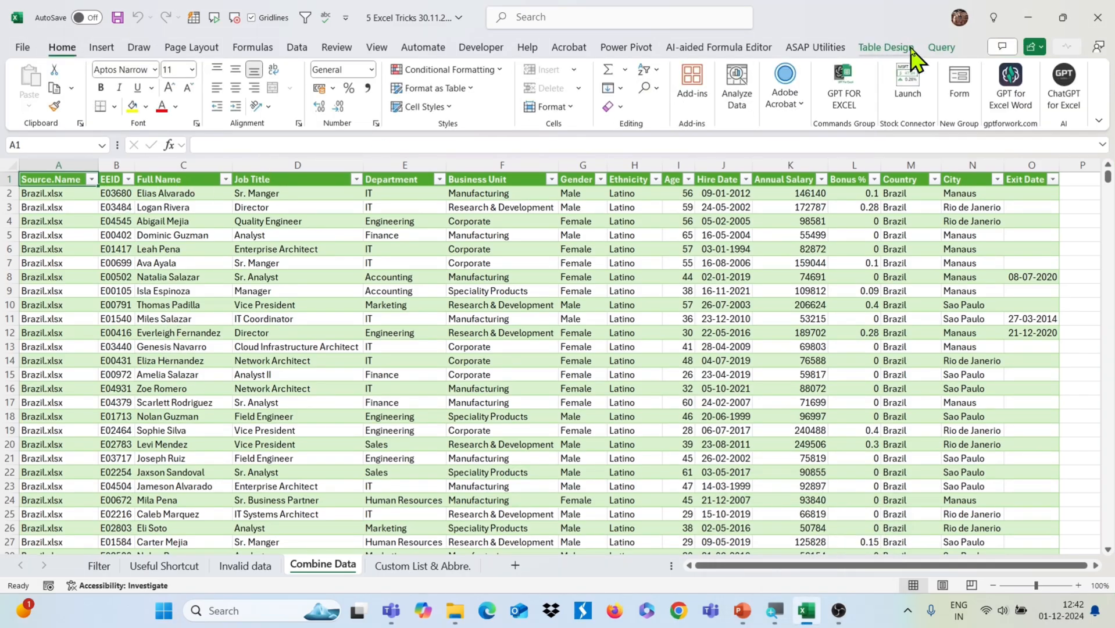
click(931, 48)
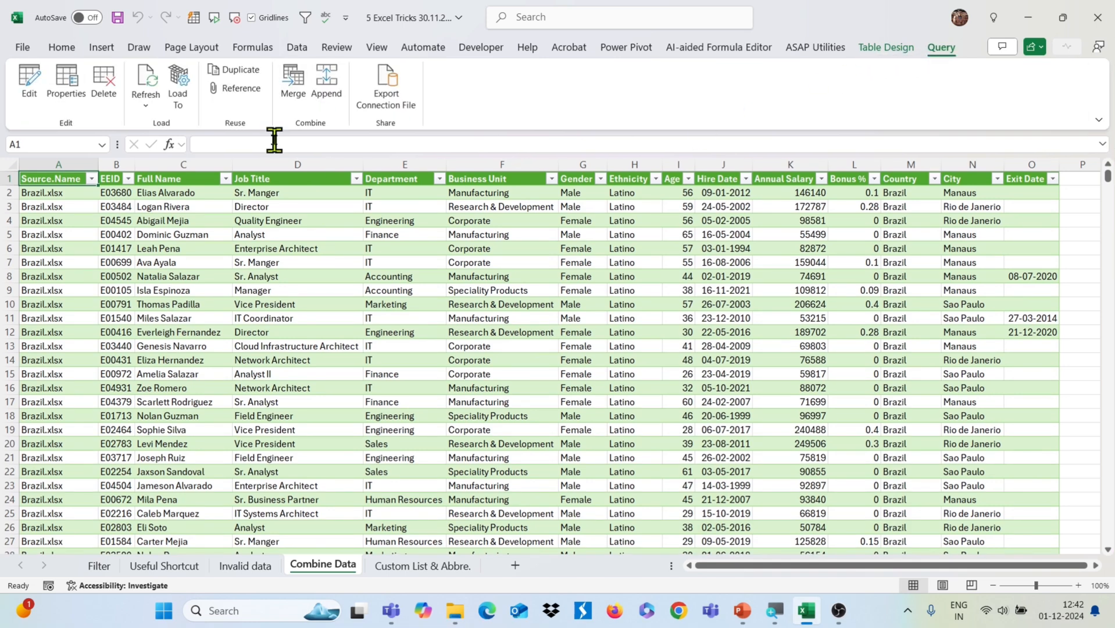
click(146, 104)
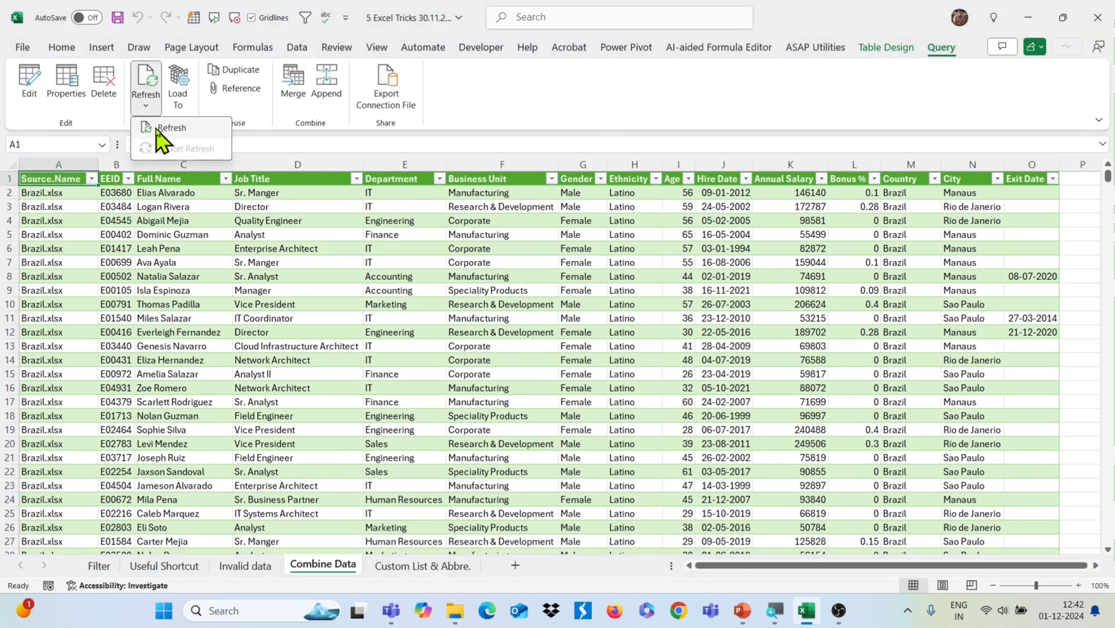
click(158, 131)
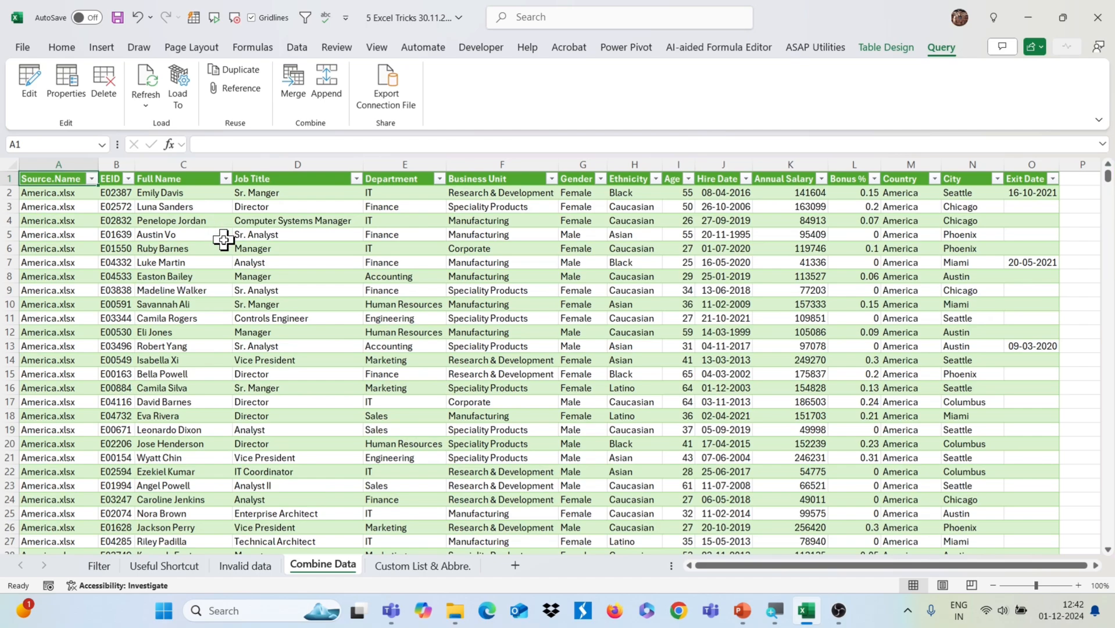
Examine the Source.Name column down the refreshed table to check which workbooks its rows come from.
click(55, 194)
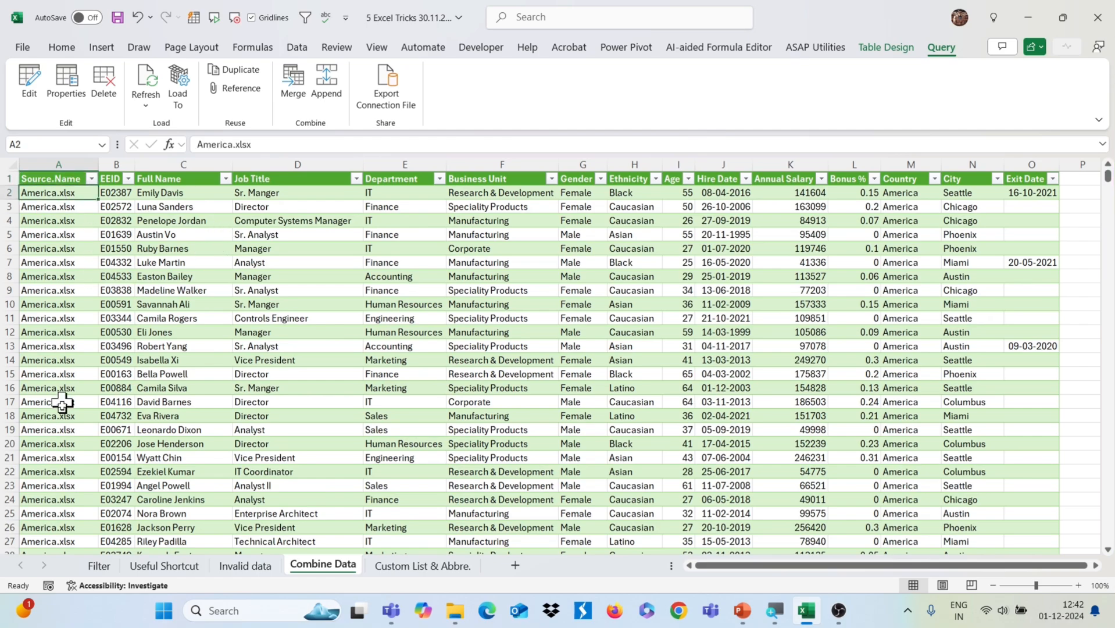
click(58, 431)
scroll(58, 431, down, 20)
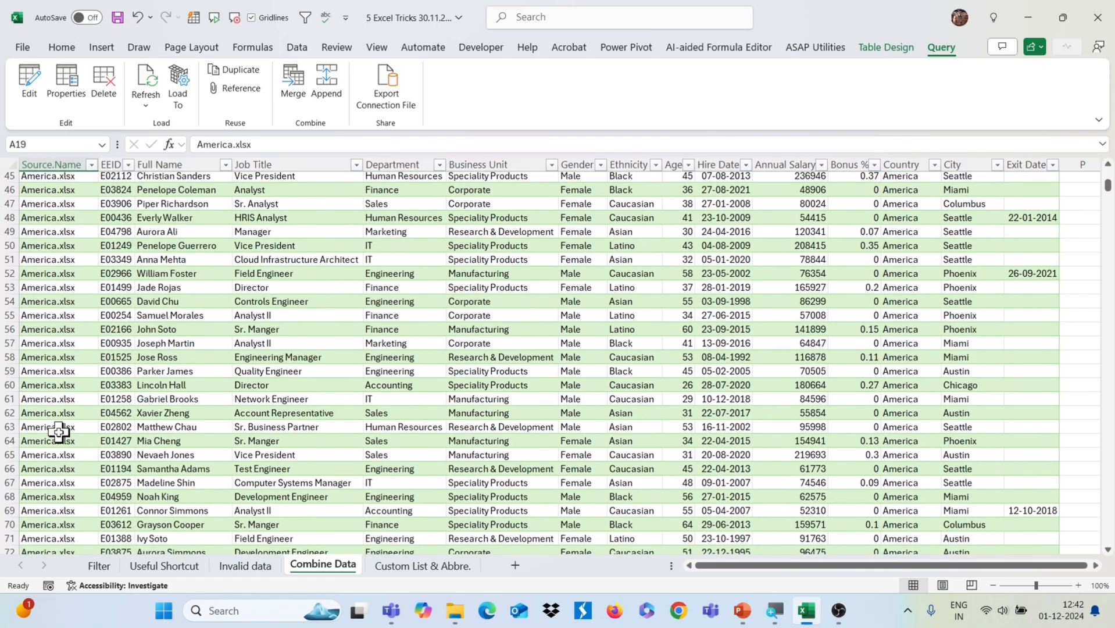
scroll(59, 431, down, 20)
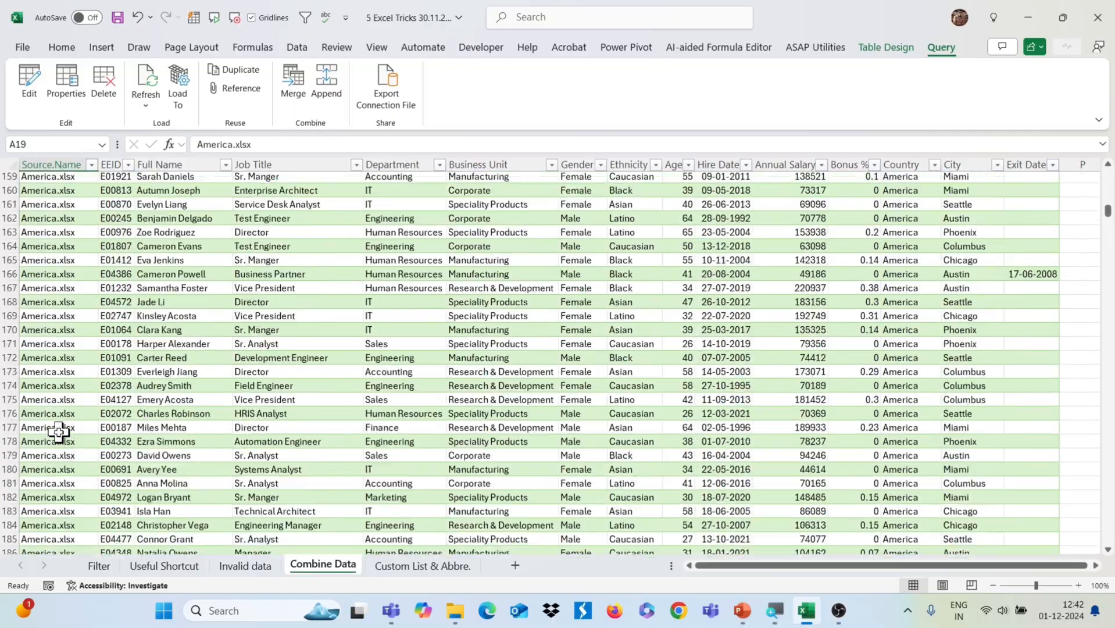
scroll(59, 431, down, 20)
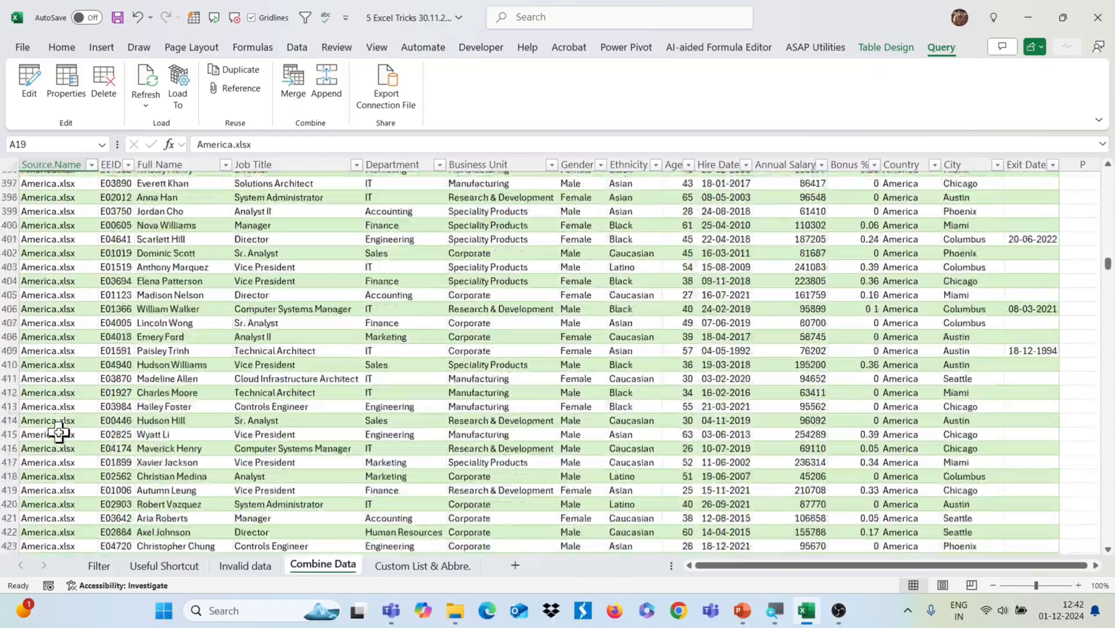
scroll(58, 431, down, 20)
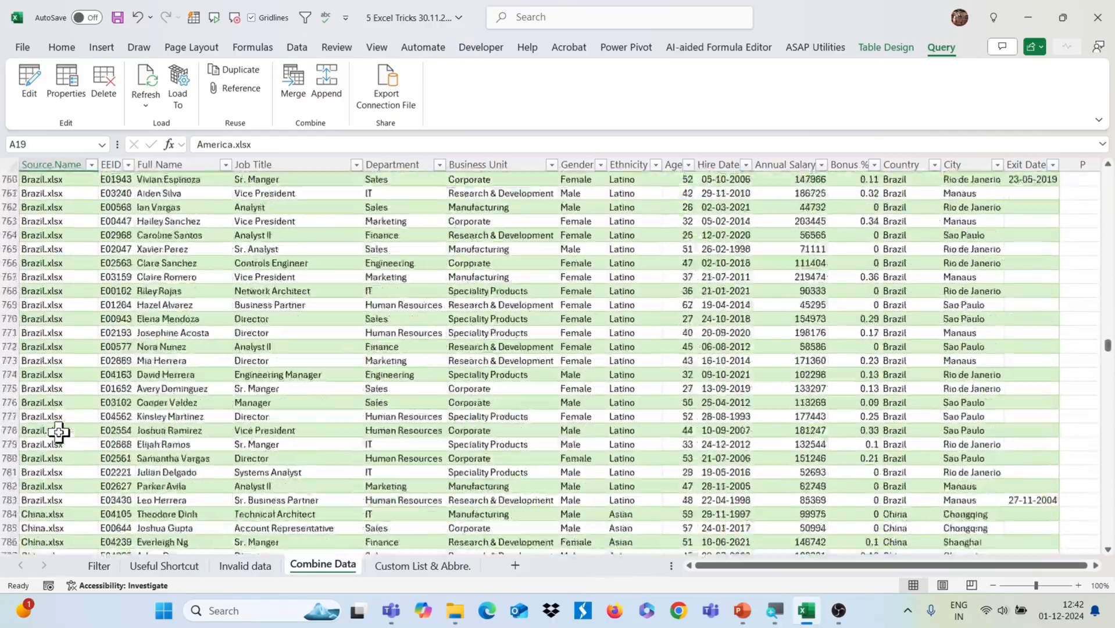
scroll(58, 432, down, 20)
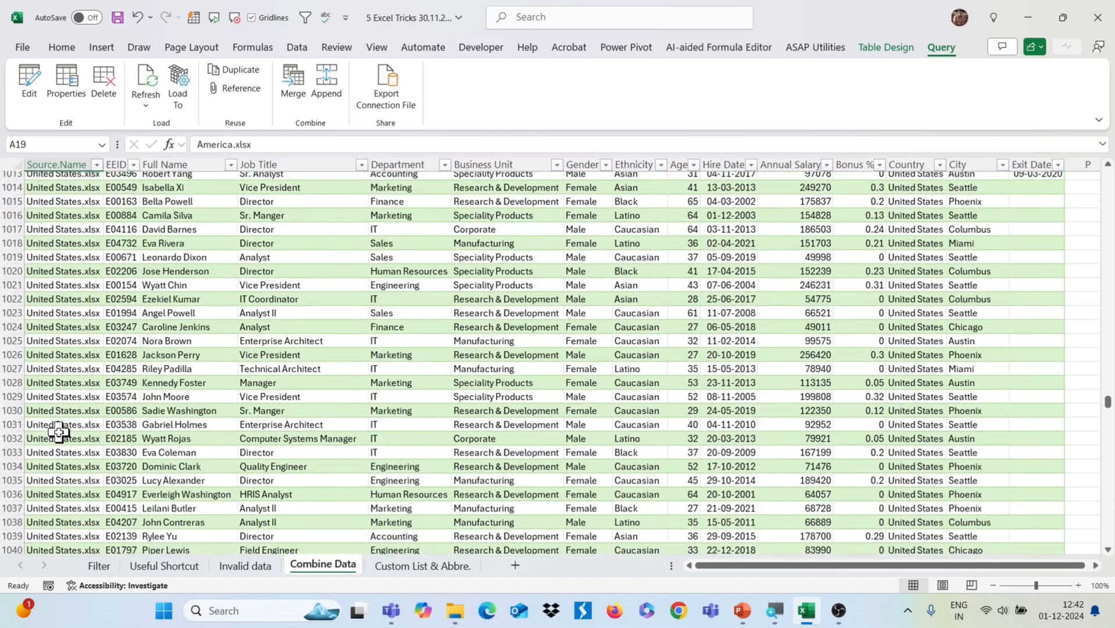
scroll(58, 431, down, 20)
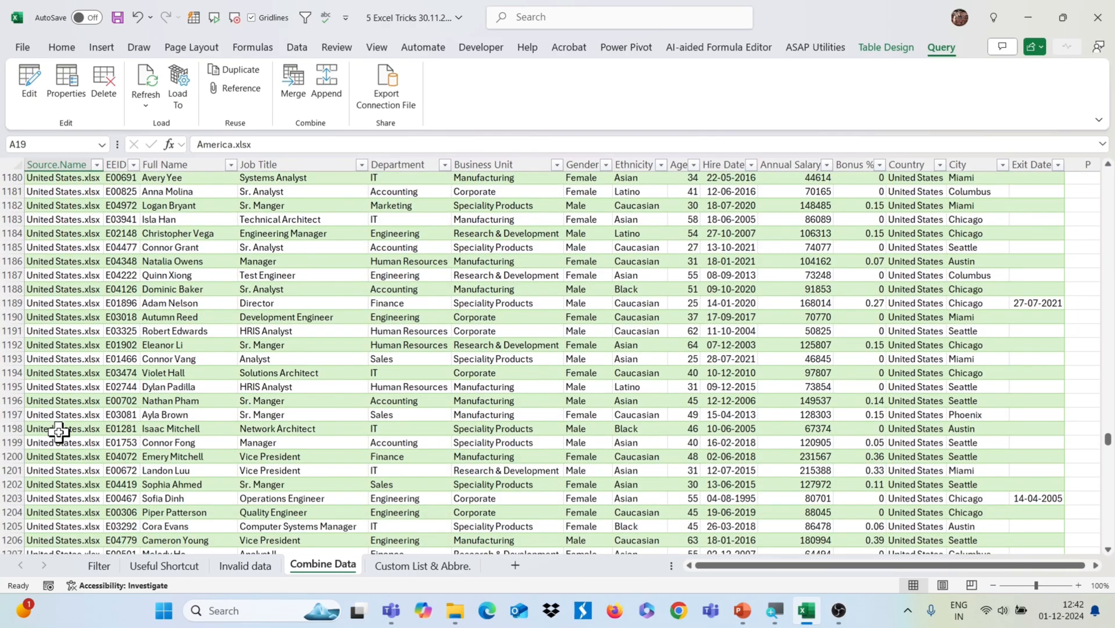
click(58, 431)
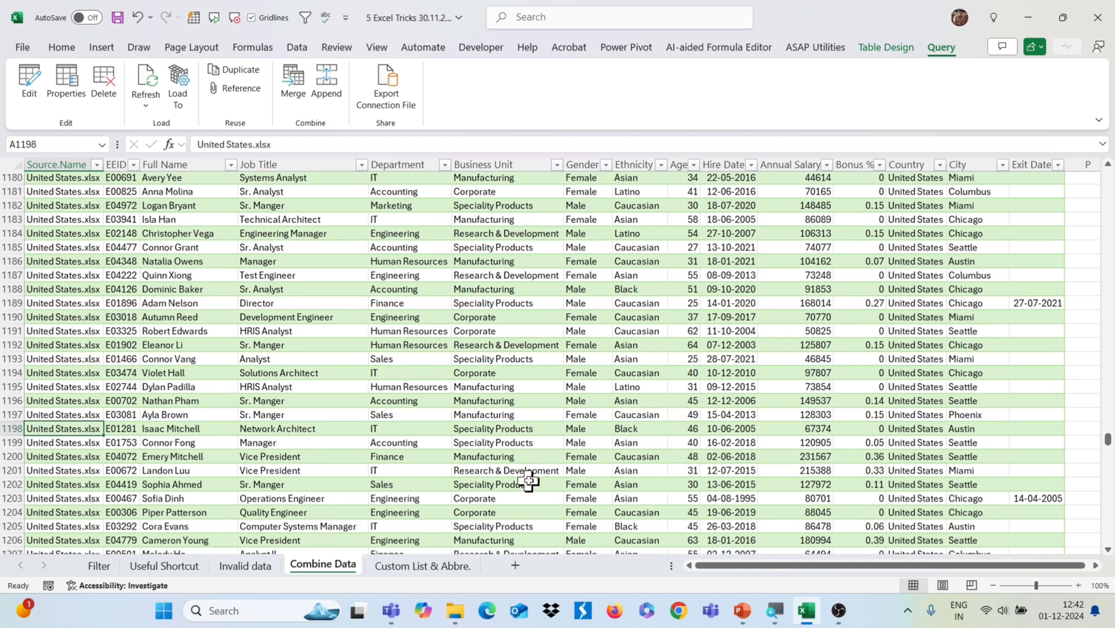
Go to the Custom List & Abbre. sheet and open the custom lists editor from Excel's advanced options.
click(414, 567)
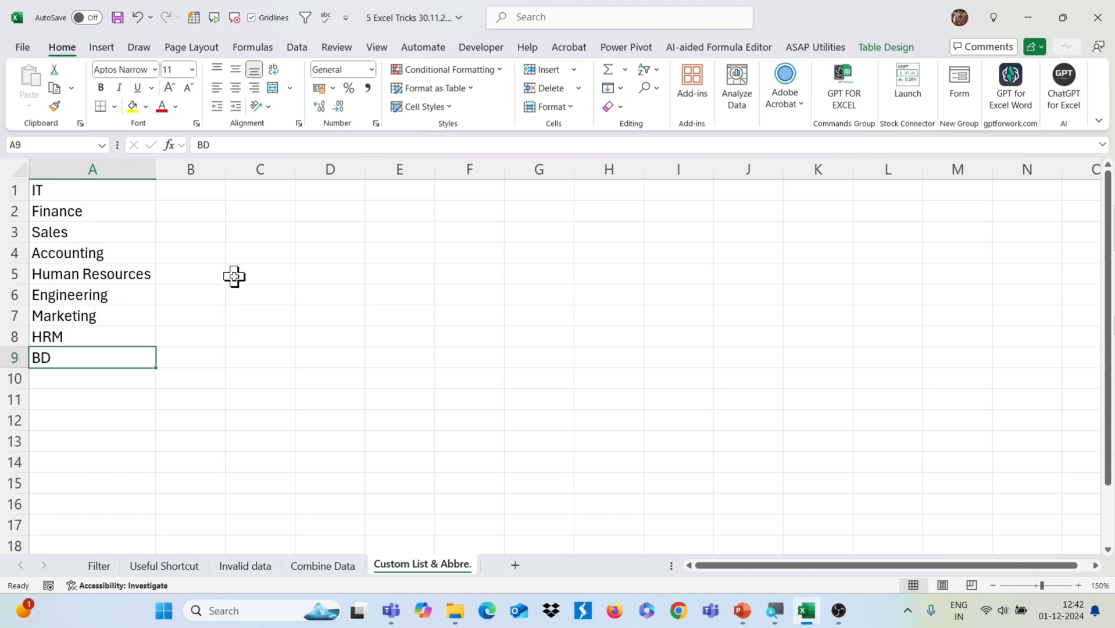
click(22, 48)
click(20, 51)
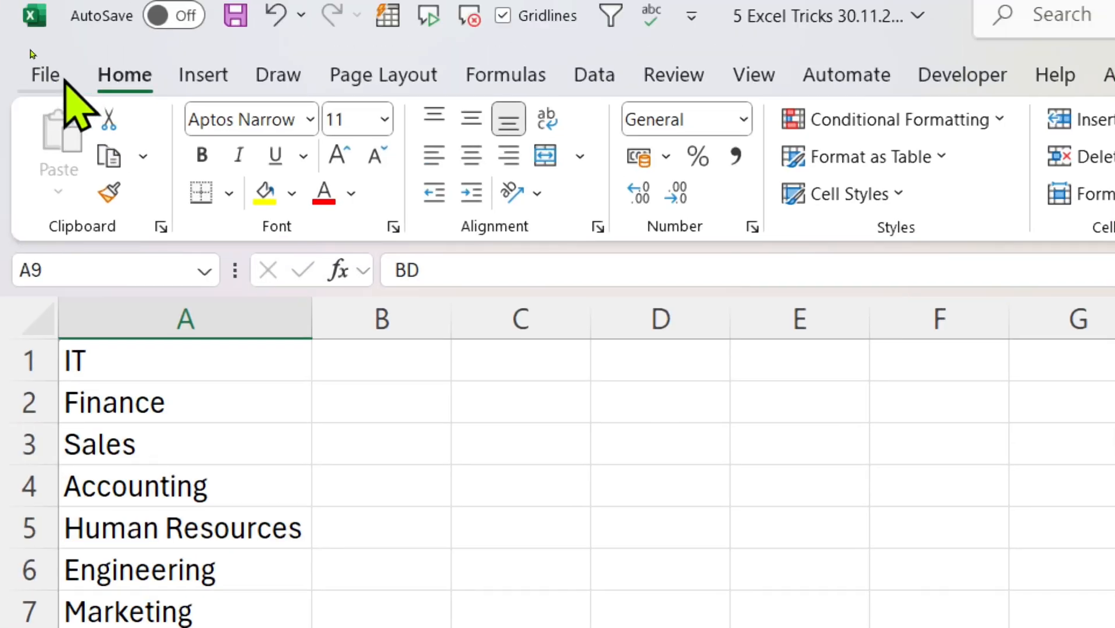
click(63, 81)
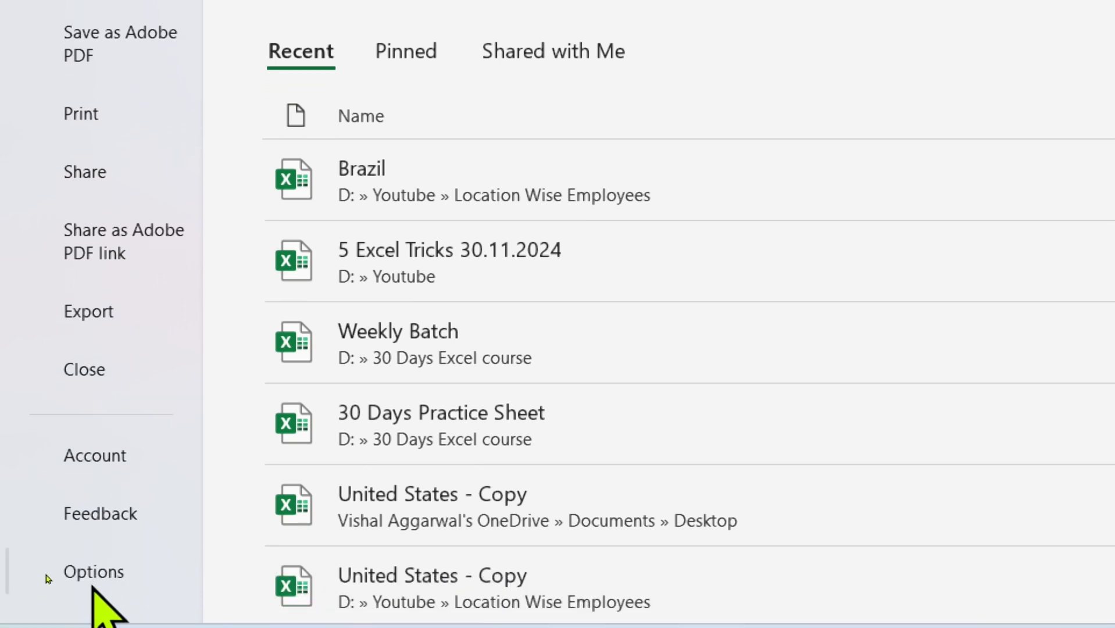
click(95, 578)
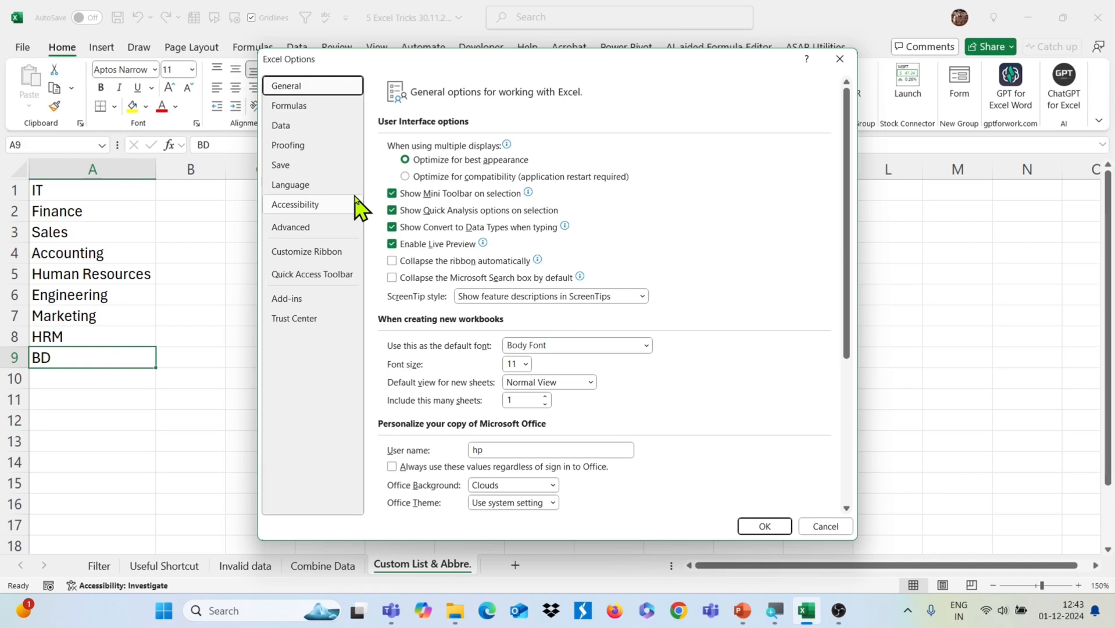
click(327, 233)
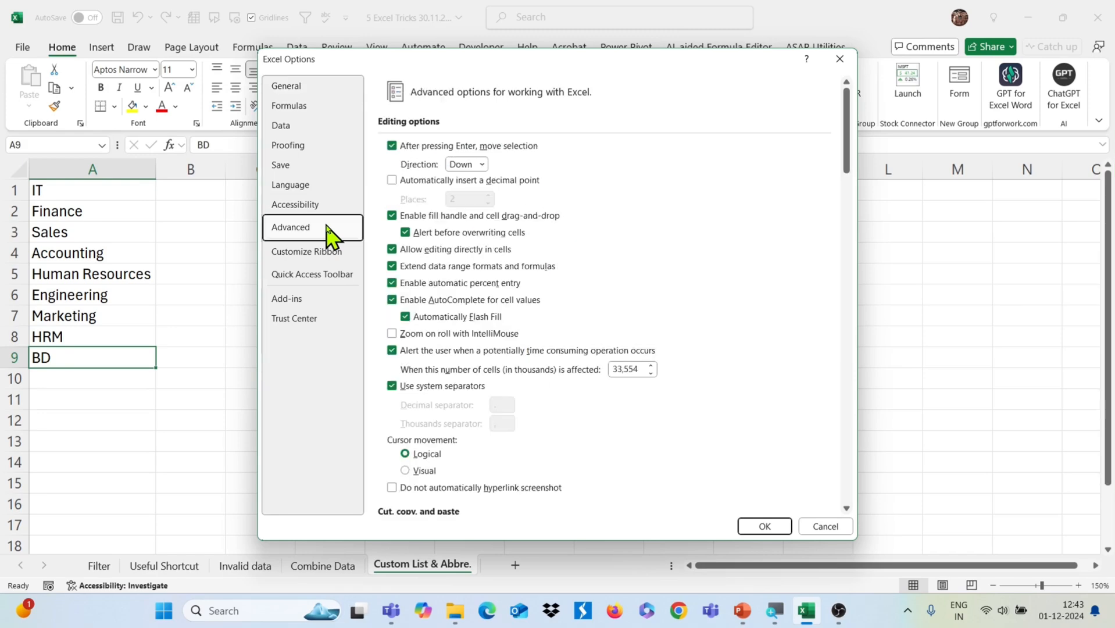
scroll(578, 385, down, 20)
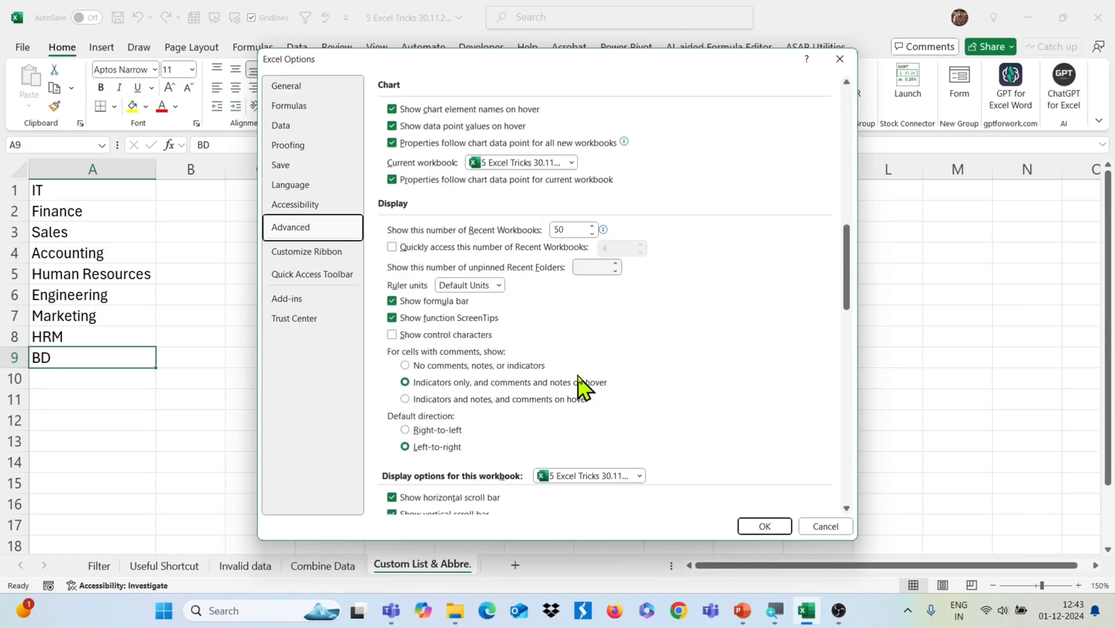
scroll(578, 385, down, 3)
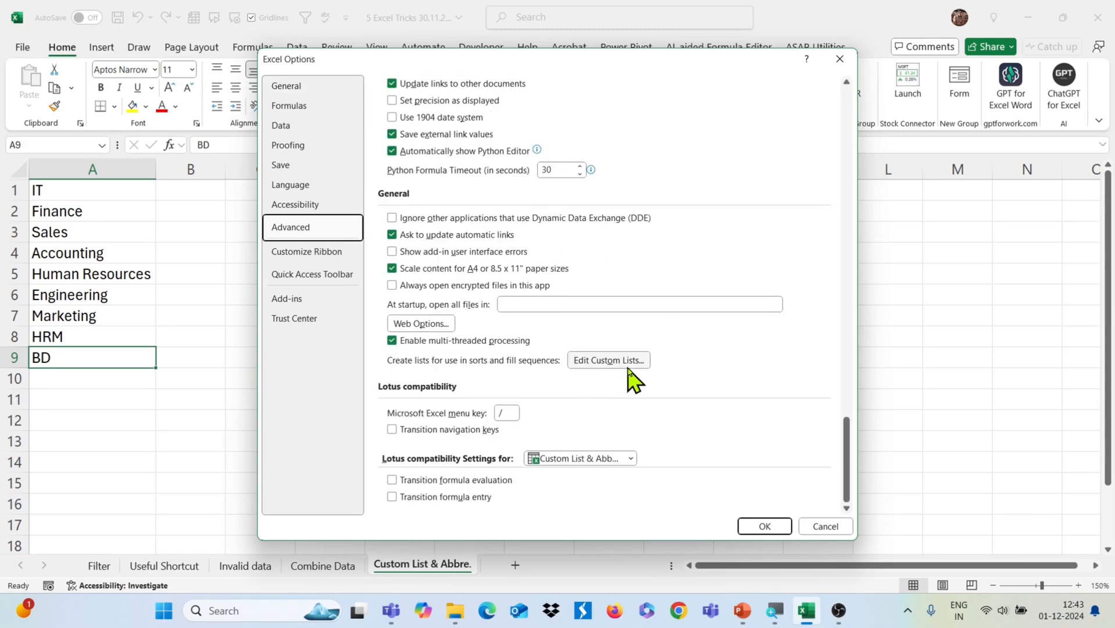
click(607, 364)
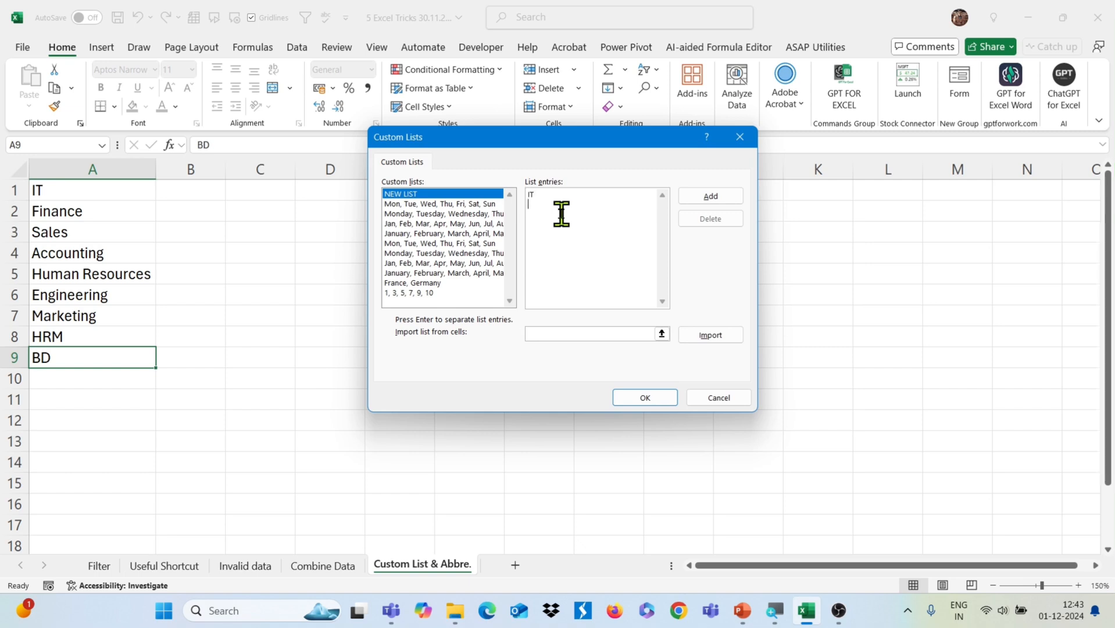
text(IT)
key(Return)
text(Fin)
key(BackSpace)
drag(549, 214, 485, 173)
Import the department names in $A$1:$A$9 as a new custom list and accept the Excel options.
click(662, 334)
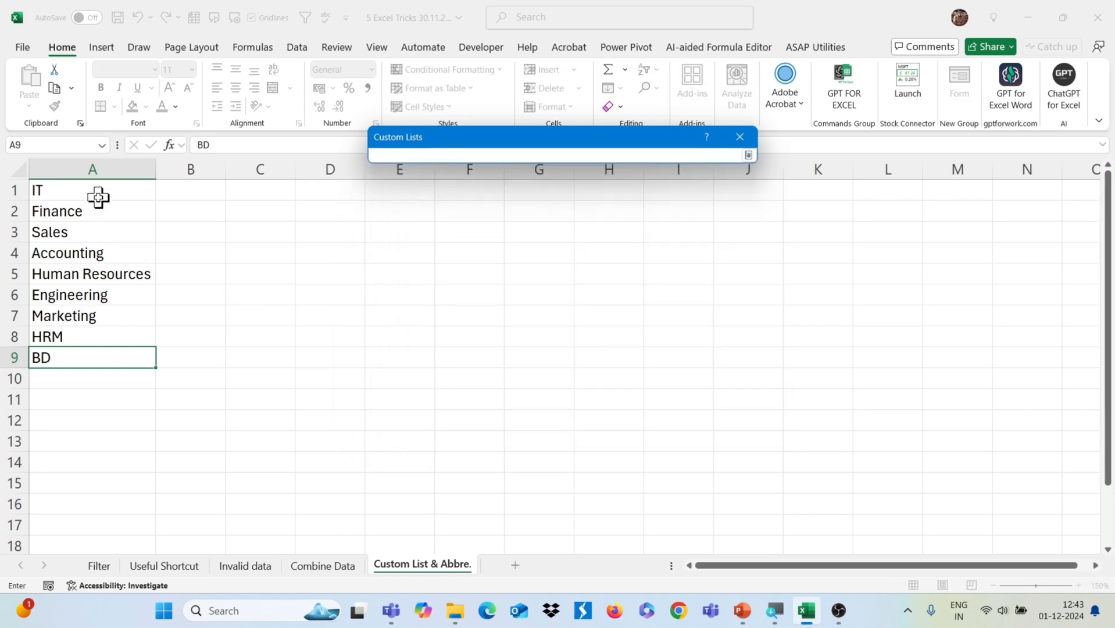
drag(99, 191, 97, 356)
key(Return)
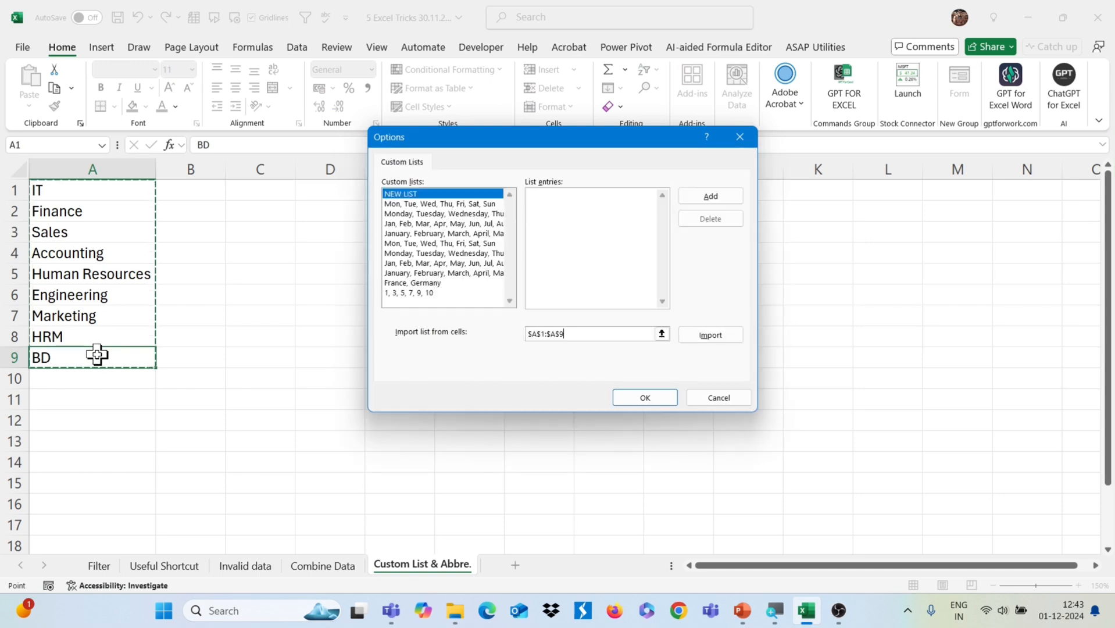
click(700, 337)
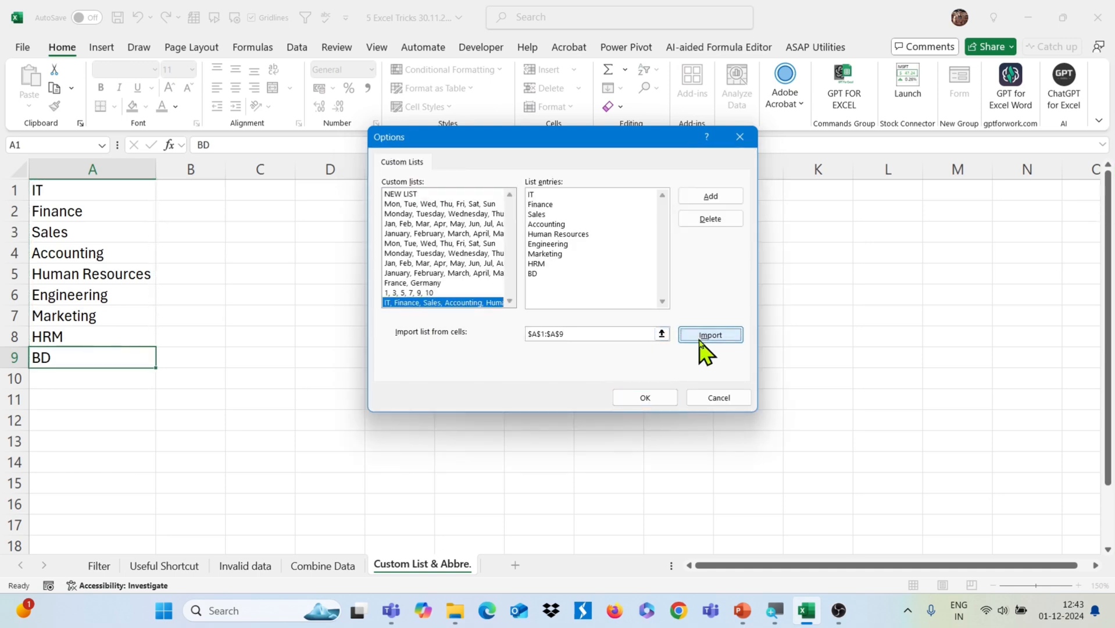
click(652, 399)
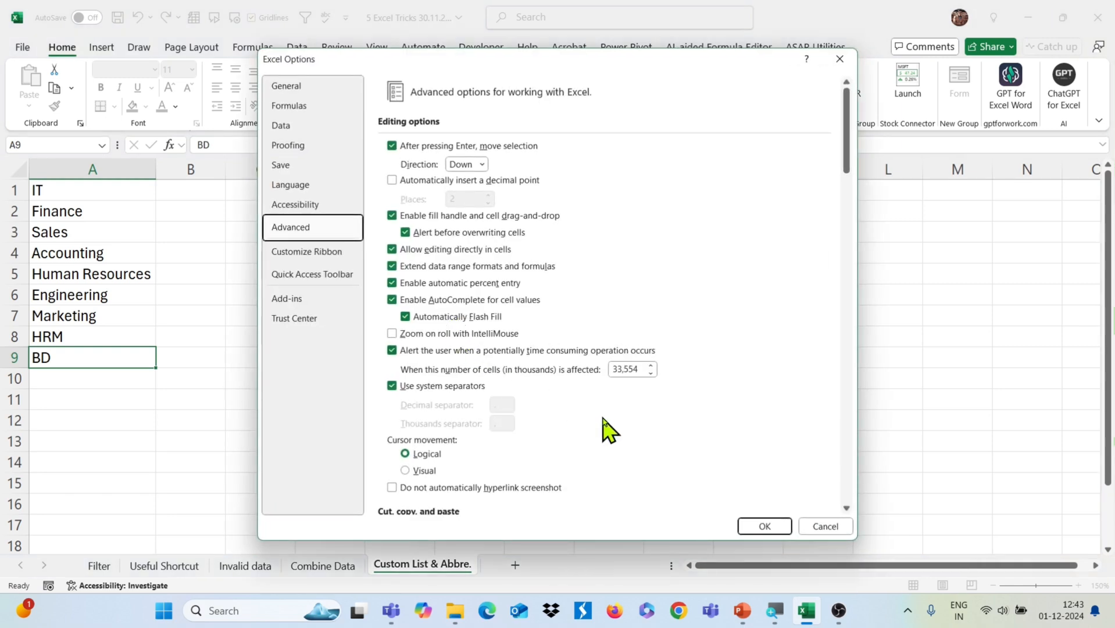
click(761, 526)
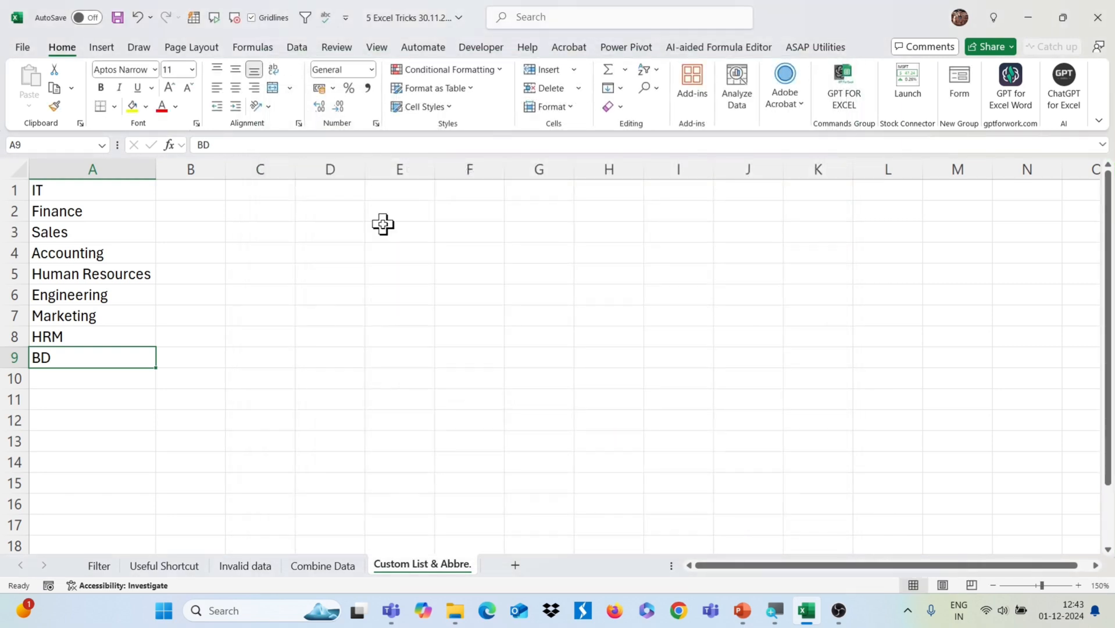
Enter IT in cell E3 and fill the department custom list down to E10.
click(385, 229)
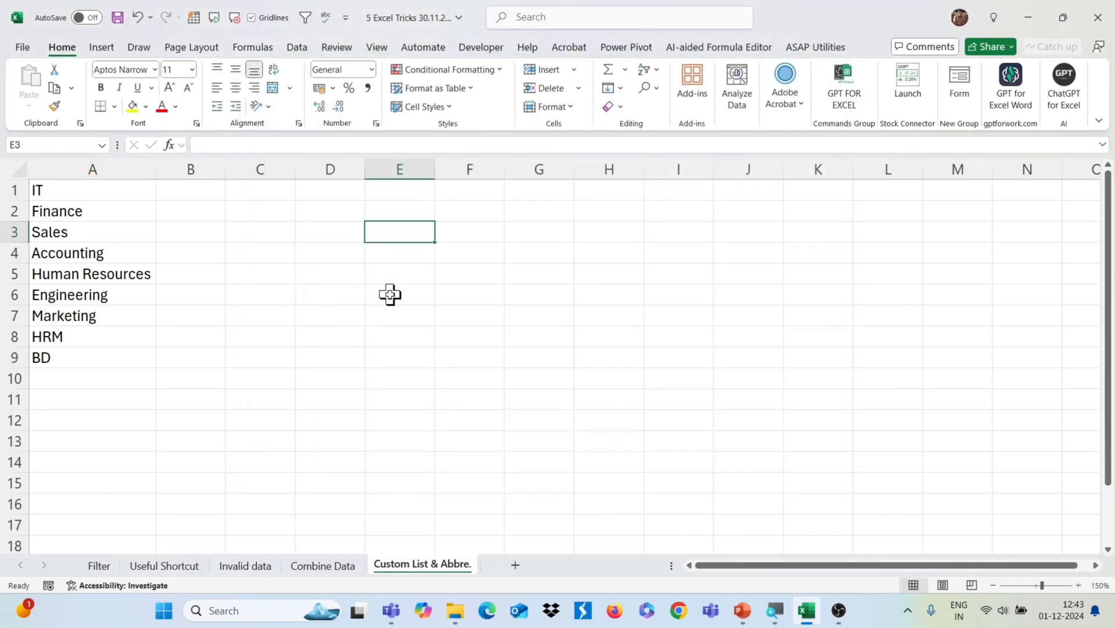
text(IT)
key(Return)
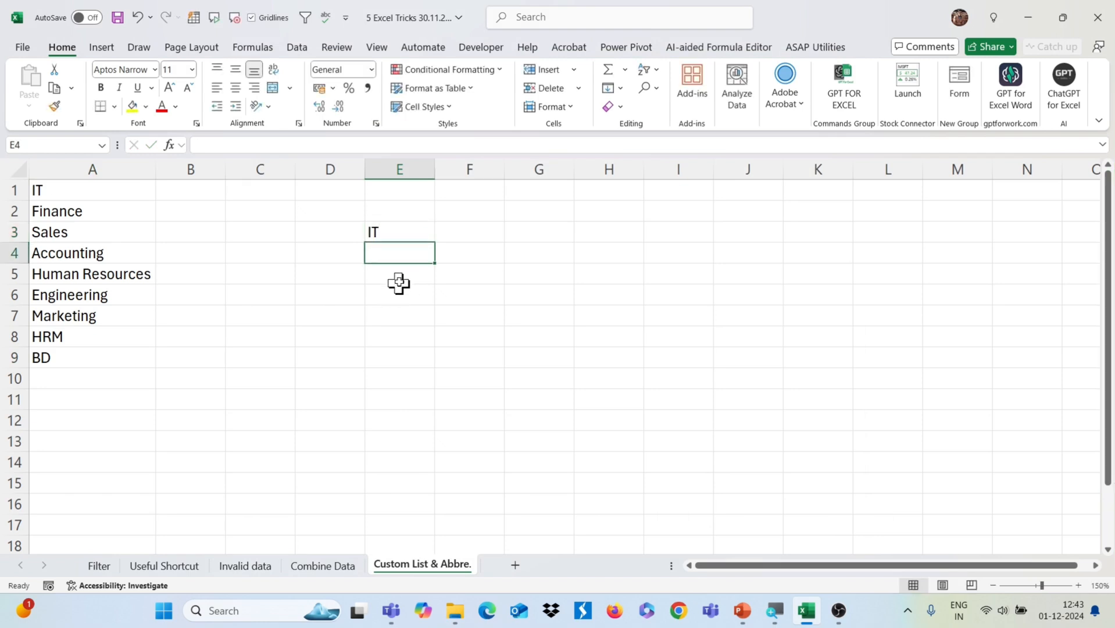
click(409, 230)
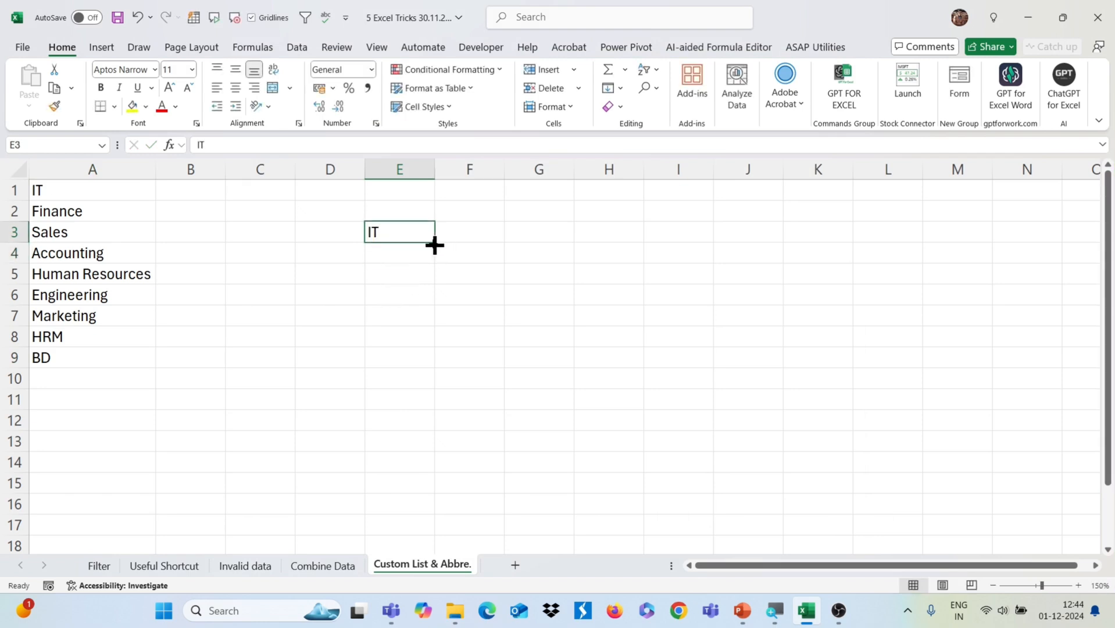
mouse_move(434, 244)
mouse_down()
mouse_move(431, 364)
mouse_move(440, 241)
mouse_up()
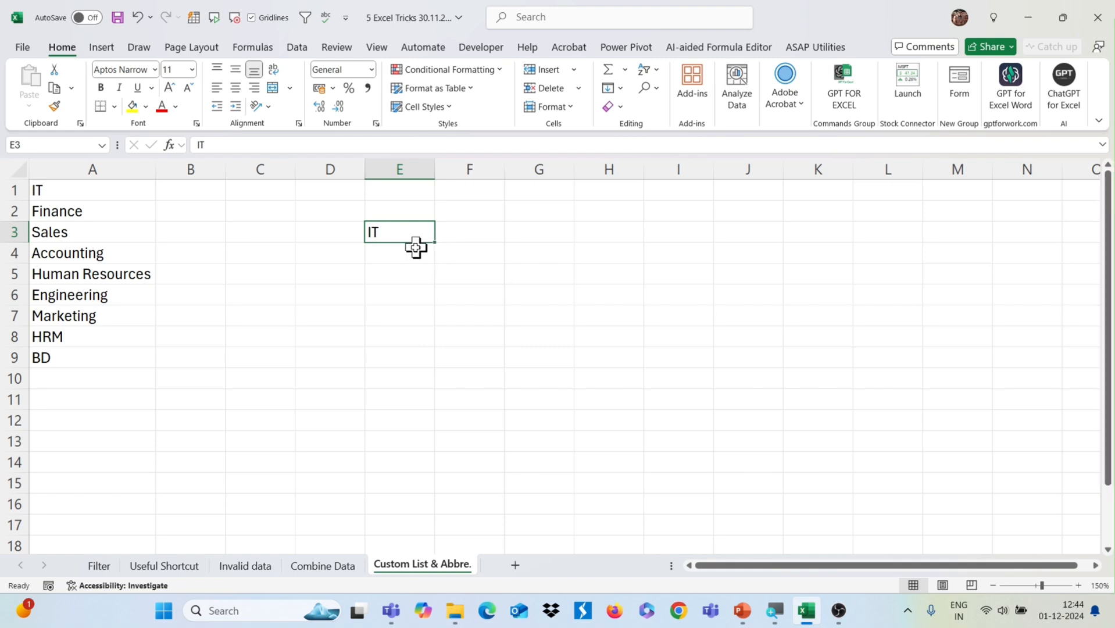
drag(436, 244, 421, 381)
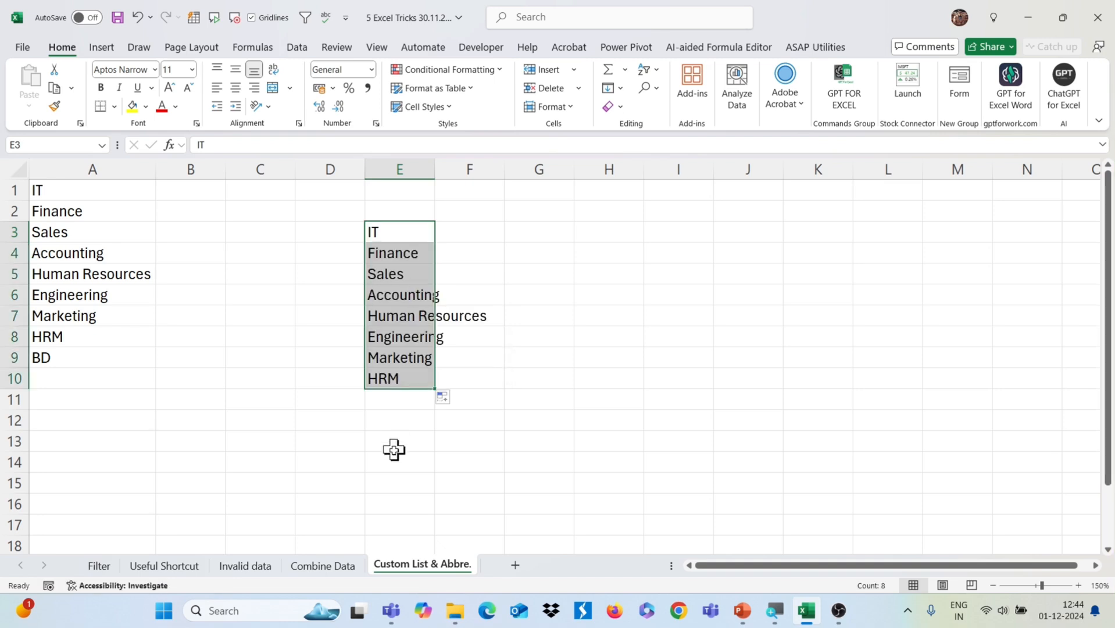
Enter Jan in cell H2 and fill the month series down to H10.
click(593, 214)
text(jAN)
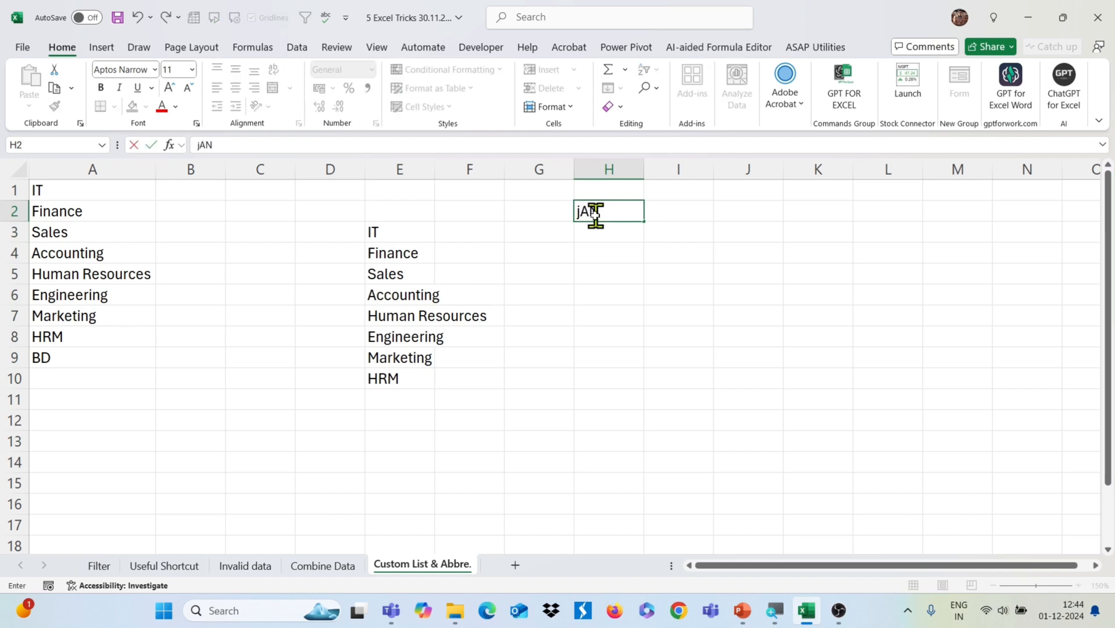
key(Return)
click(592, 214)
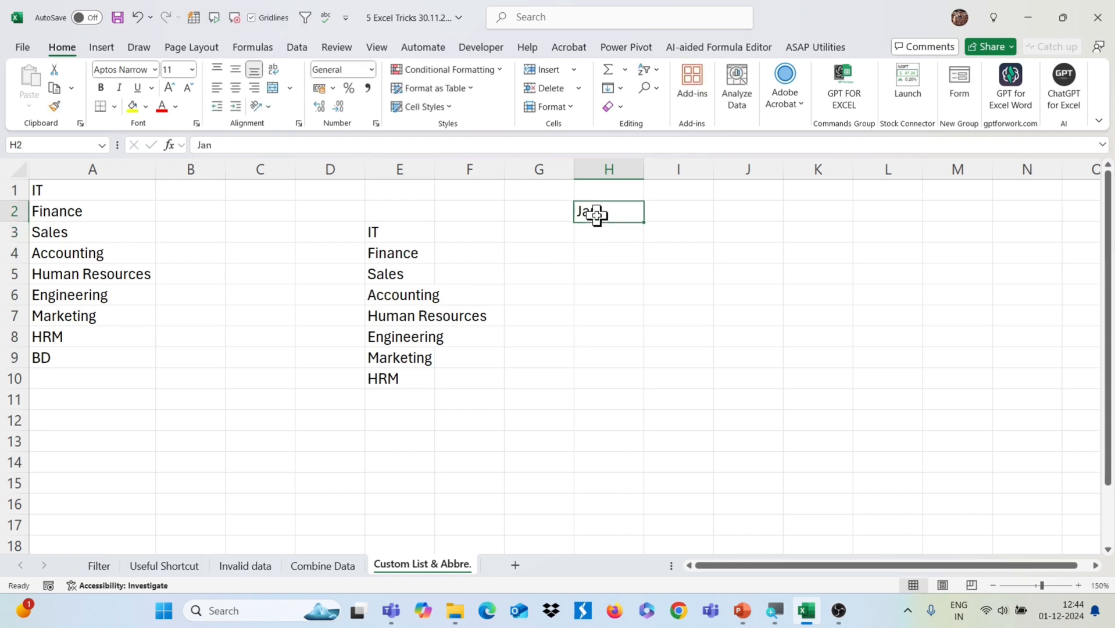
drag(645, 221, 619, 396)
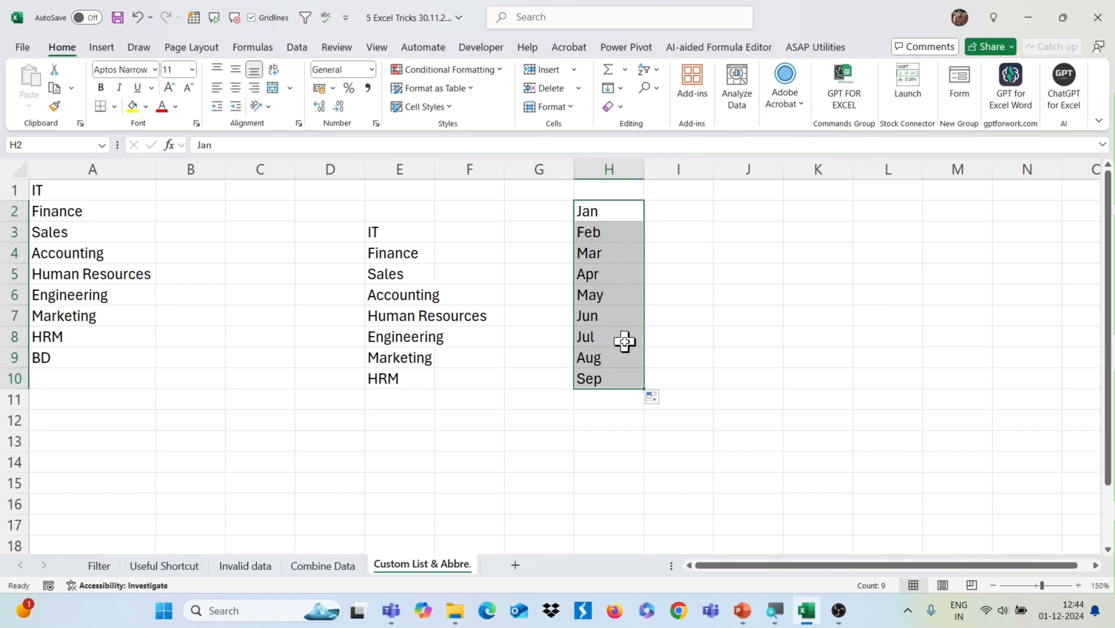
click(389, 233)
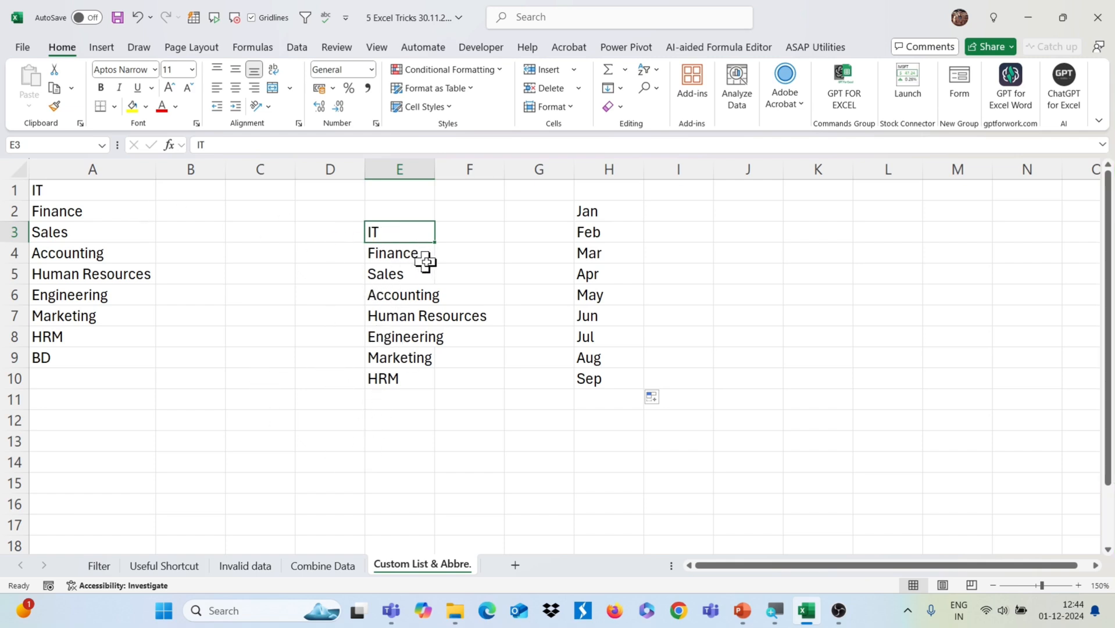
Enter HRM in cell K3 and Sales in cell M3 as starting values for two department lists.
click(802, 226)
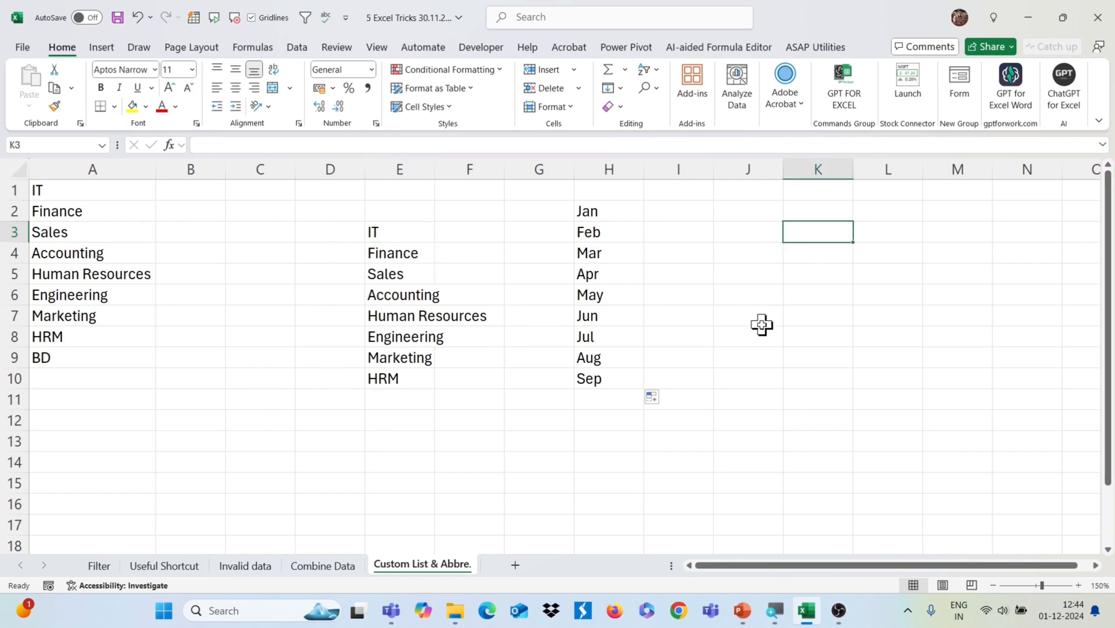
text(HRM)
key(Return)
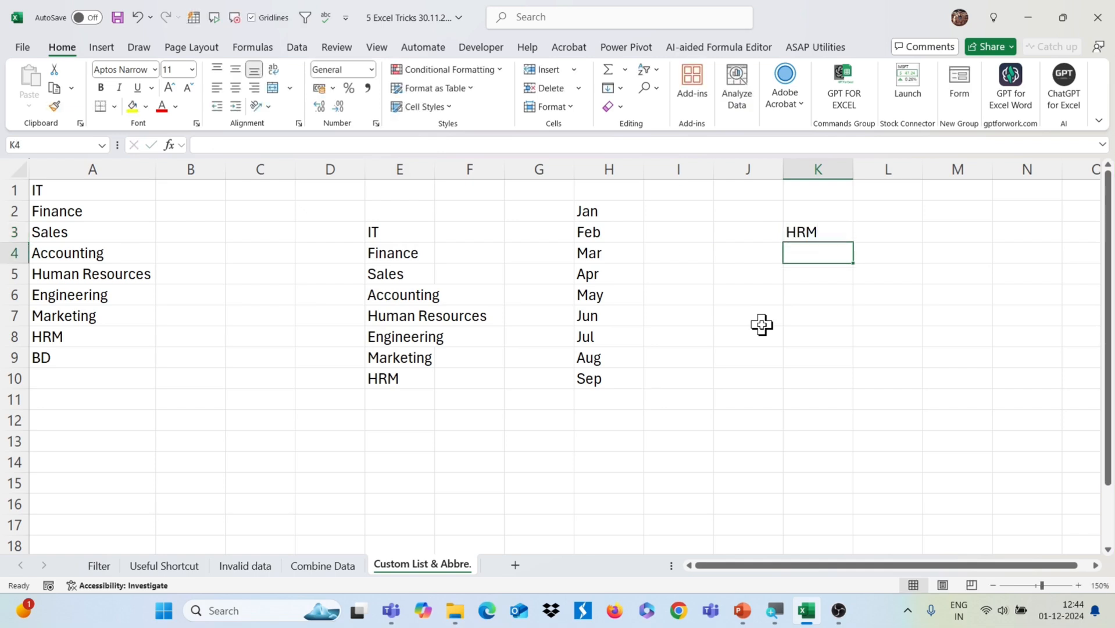
click(936, 232)
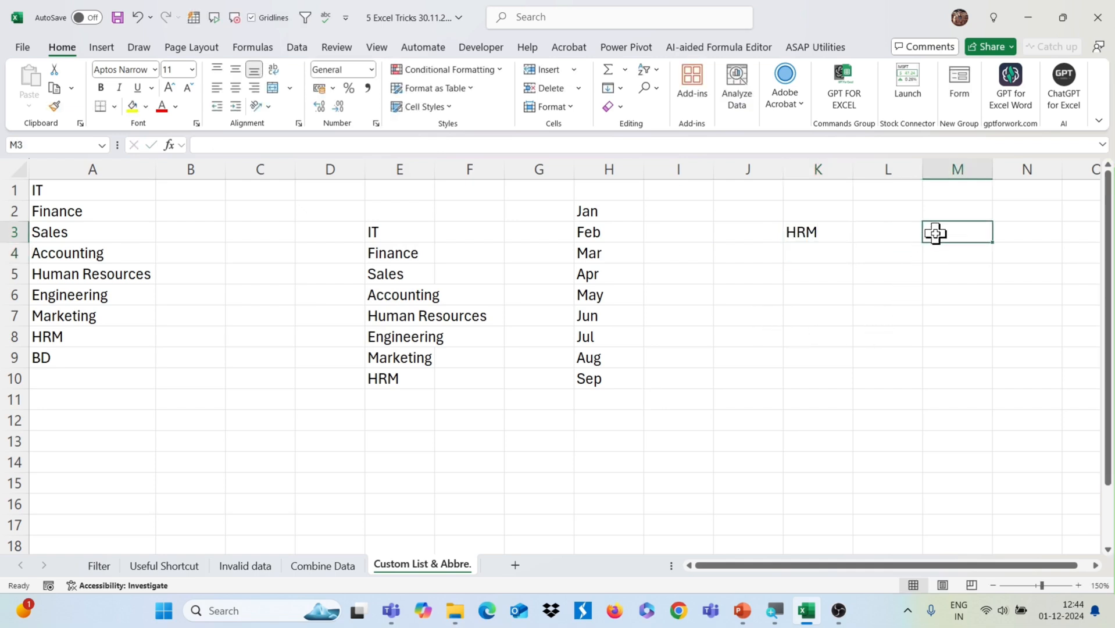
text(sALES)
key(Return)
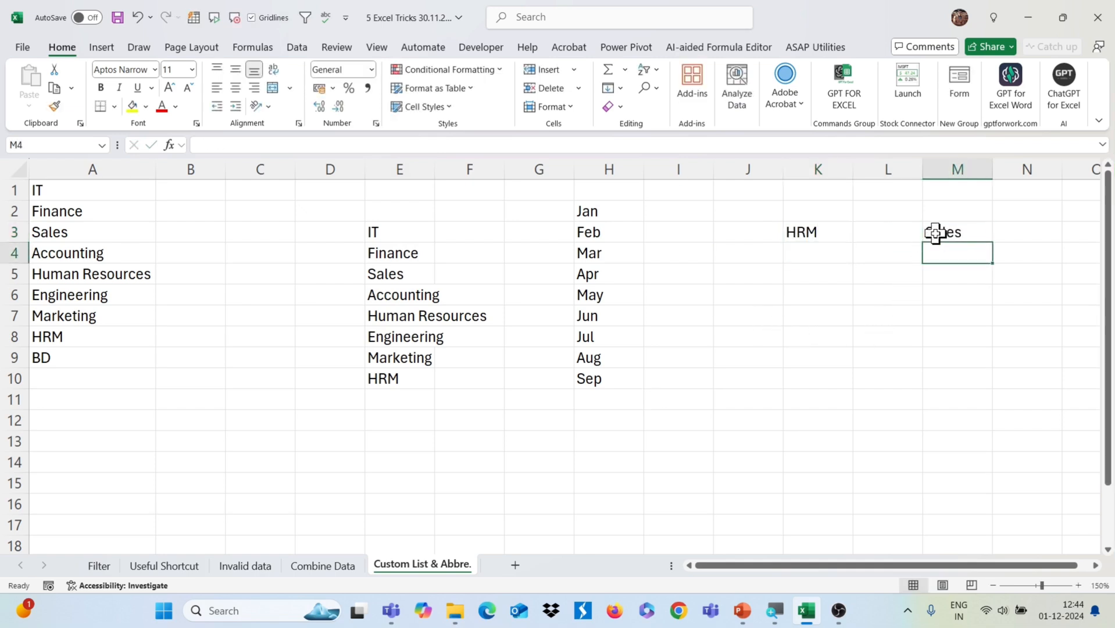
Fill the department custom list from K3 down to K8 and from M3 down to M11.
click(823, 231)
drag(852, 242, 841, 351)
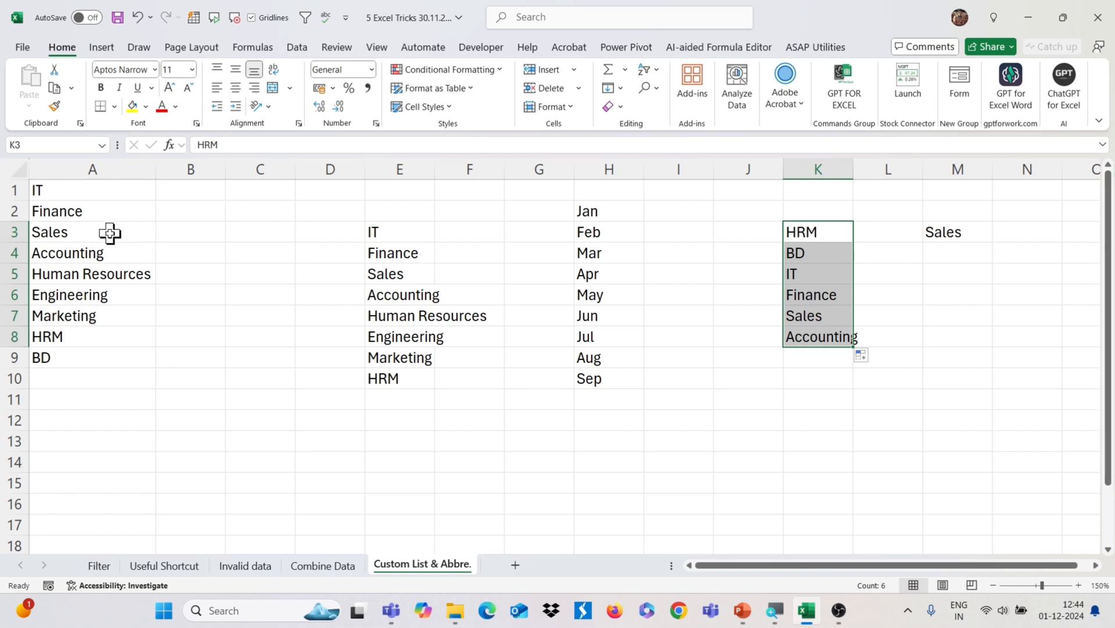
click(960, 233)
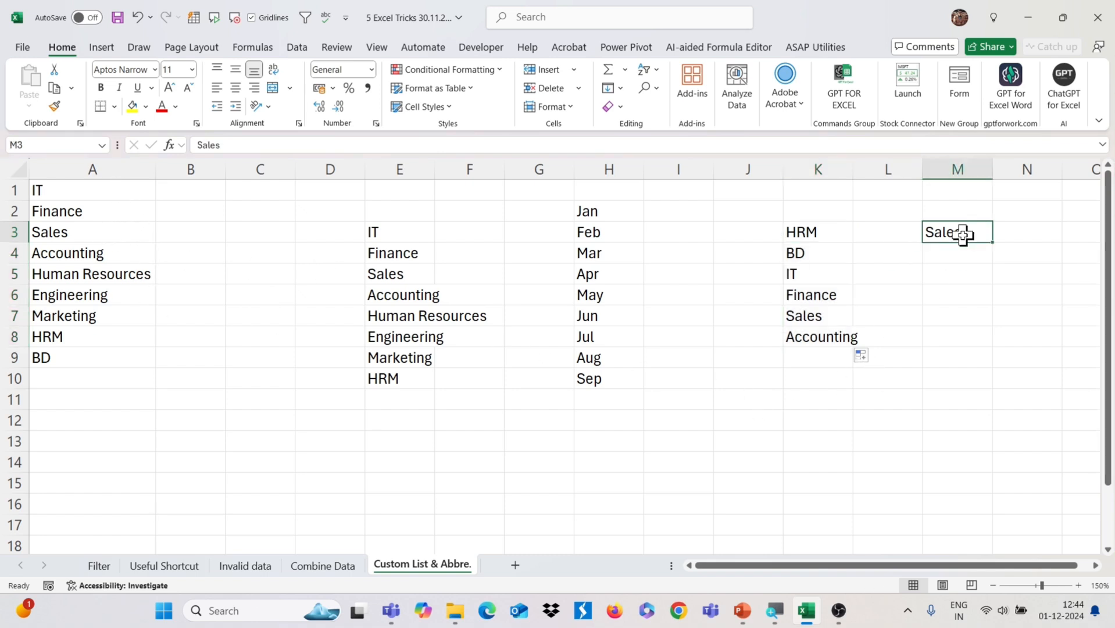
drag(992, 243, 973, 418)
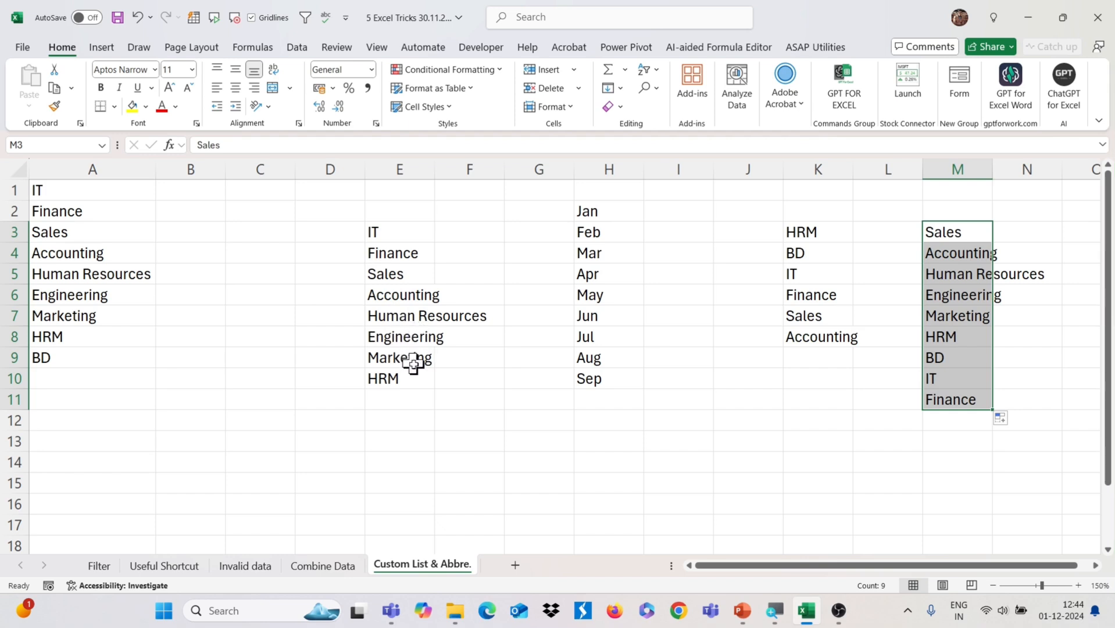
click(560, 420)
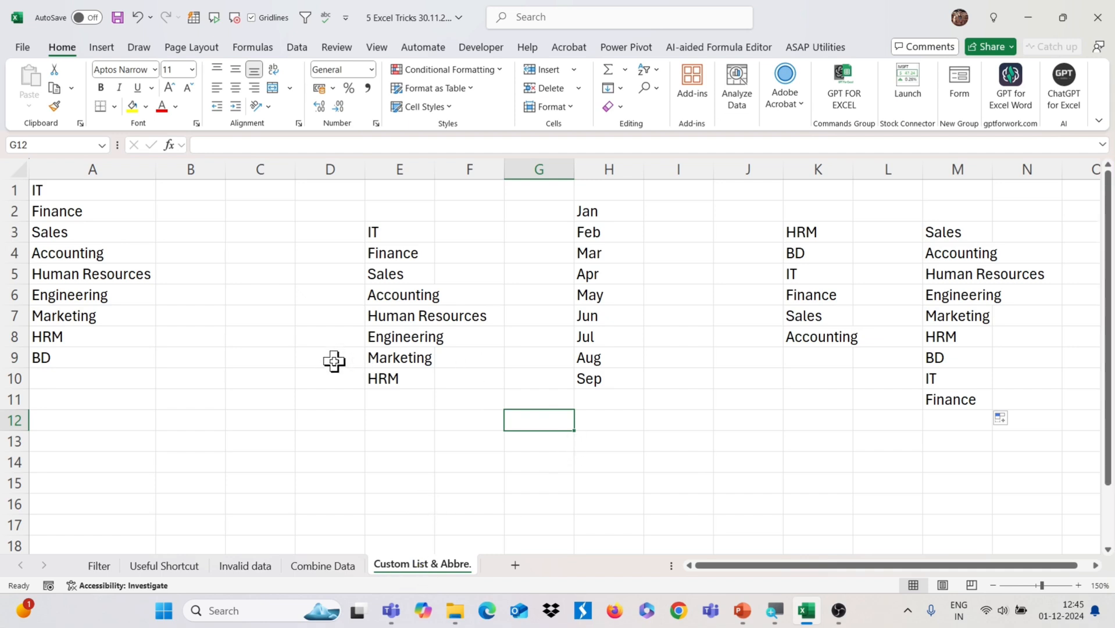
Enter the abbreviation BD in cell B11.
click(88, 354)
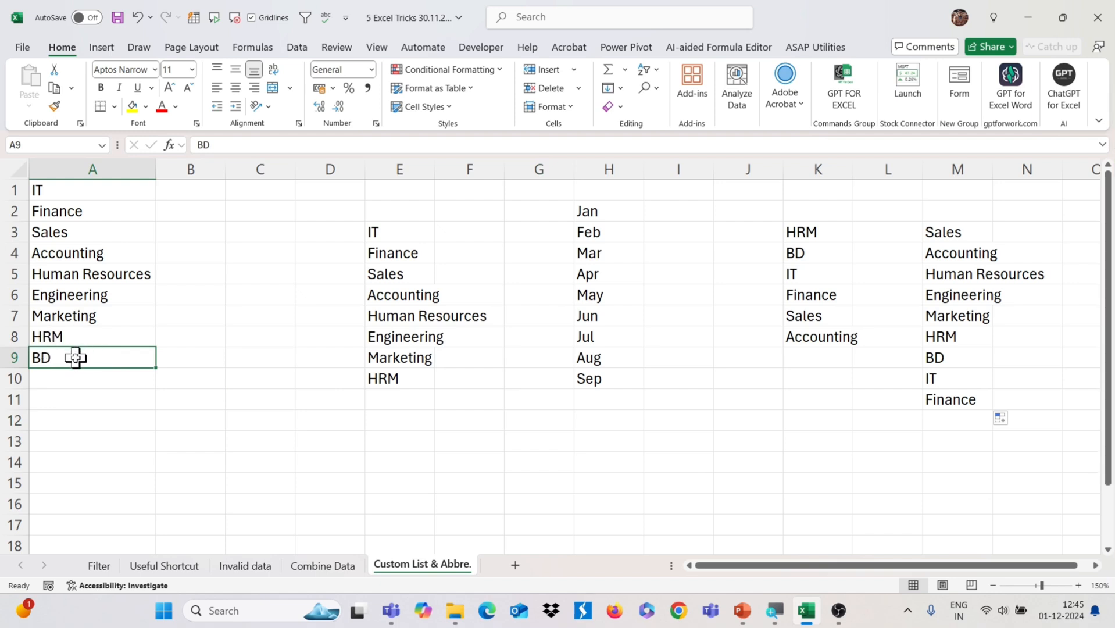
click(211, 404)
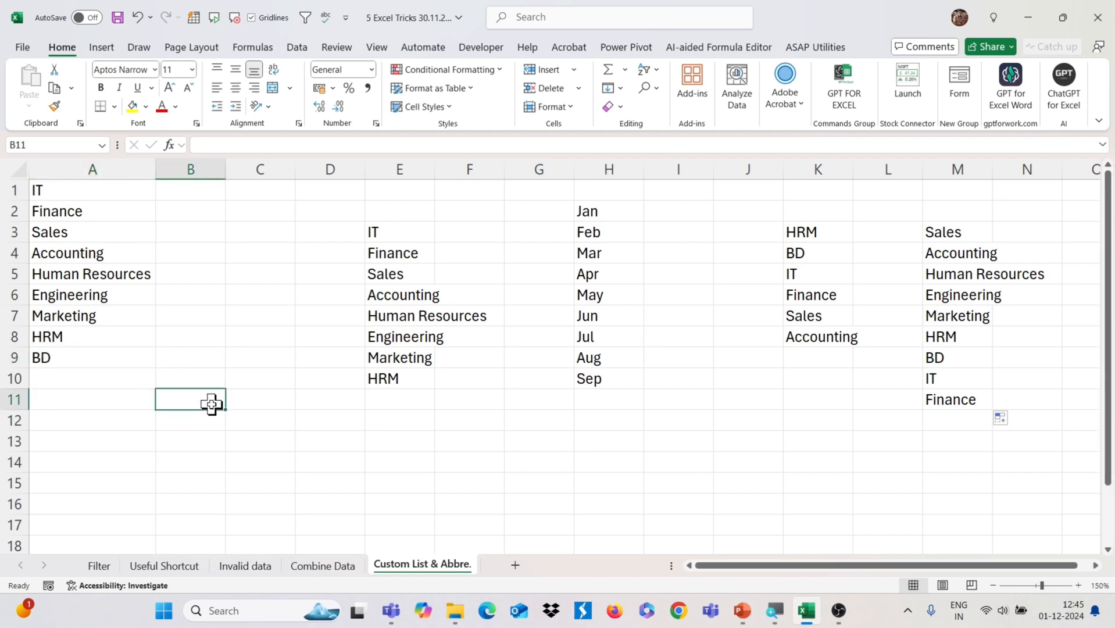
text(bd)
key(BackSpace)
key(BackSpace)
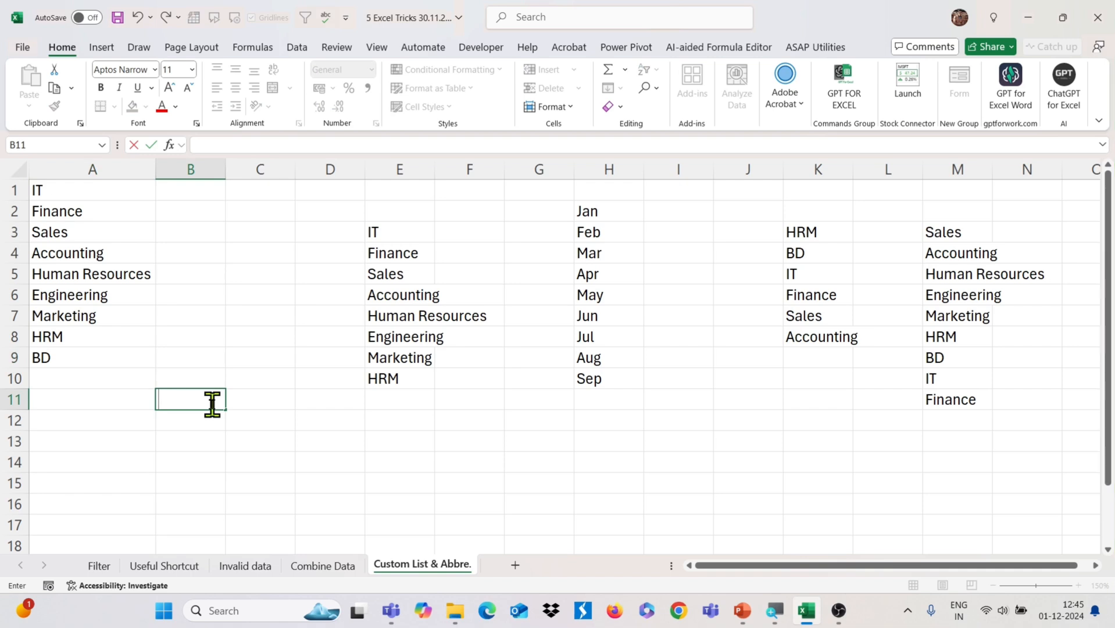
key(Return)
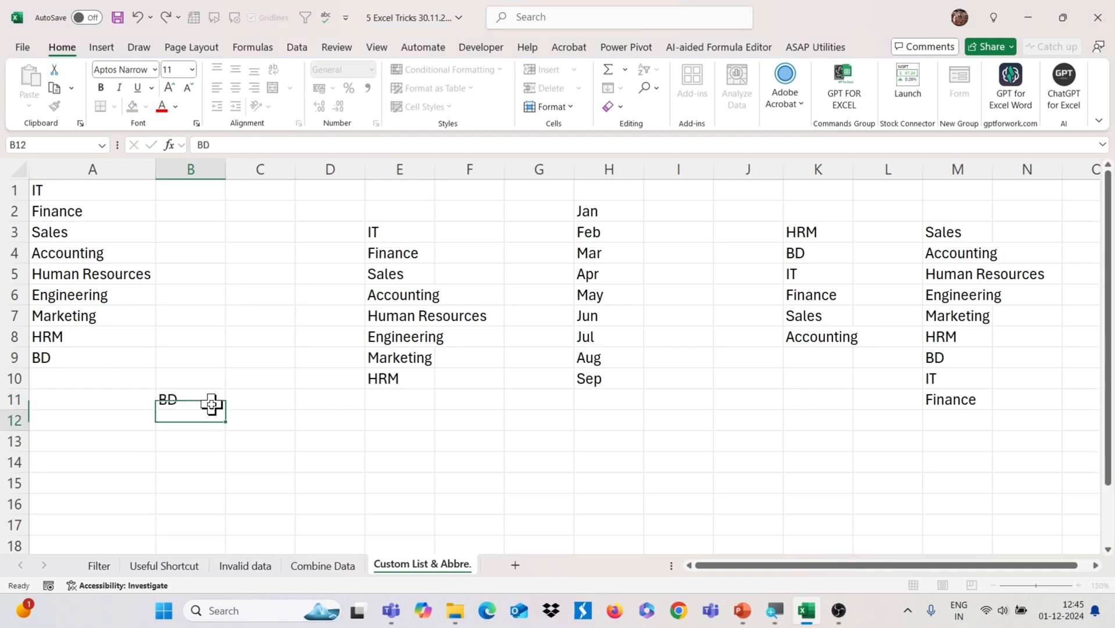
click(211, 403)
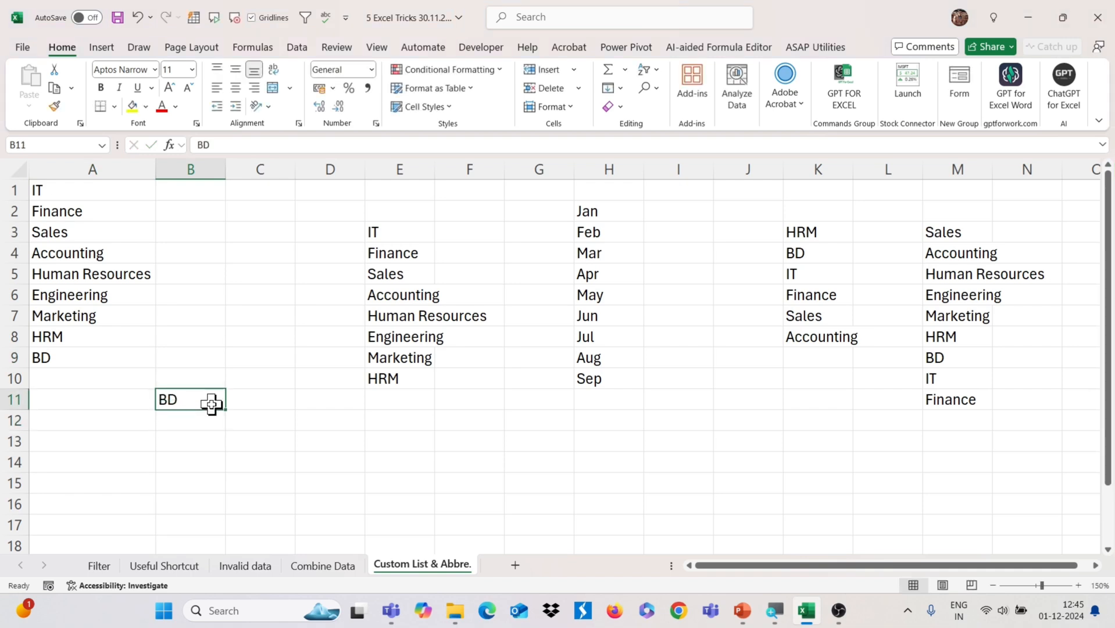
Enter the abbreviation HRM in cell B14.
click(182, 465)
text(HRM)
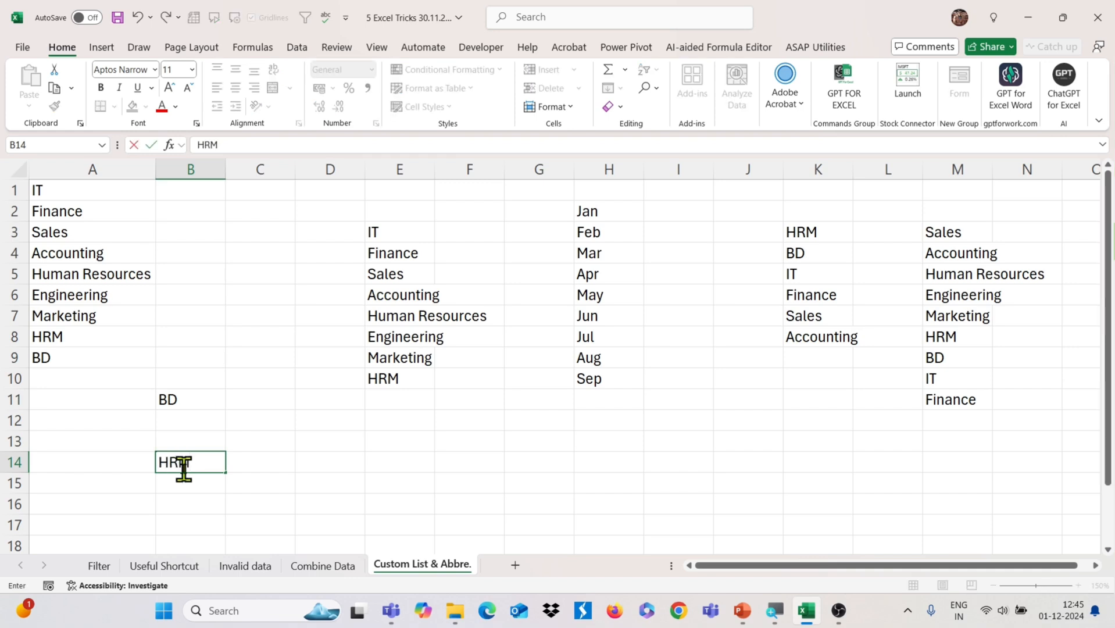
key(Return)
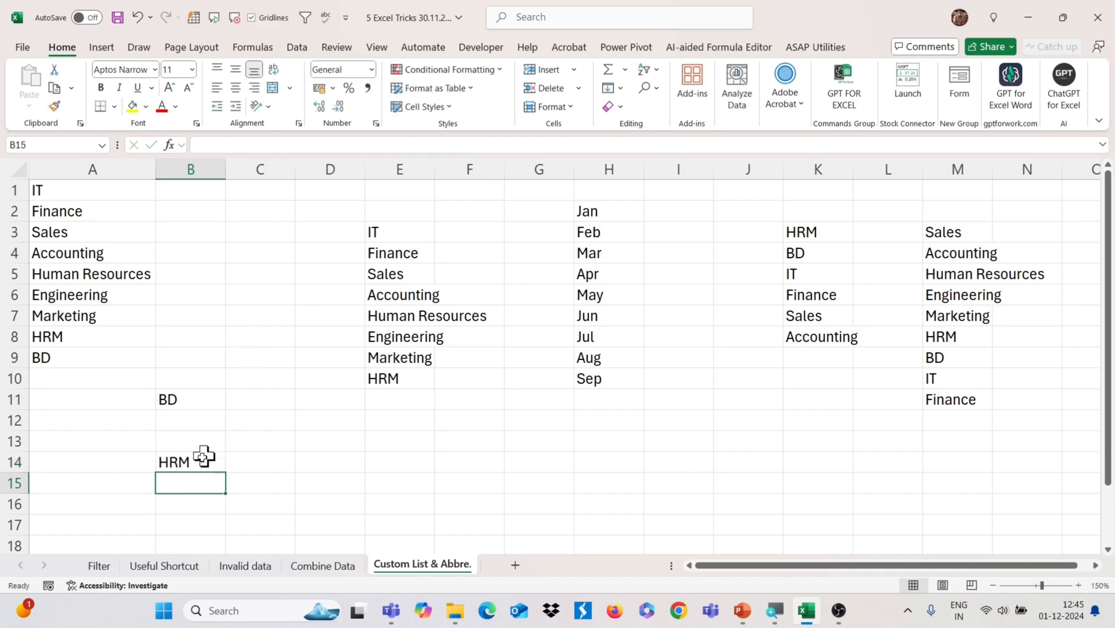
click(197, 461)
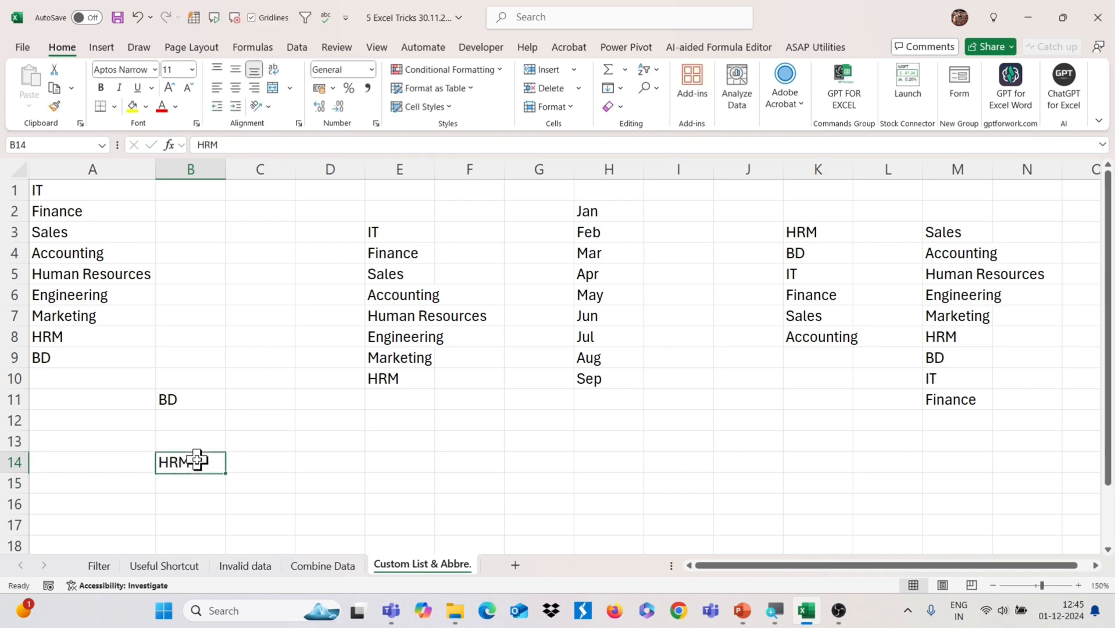
Open the AutoCorrect settings from the proofing section of Excel's options.
click(23, 50)
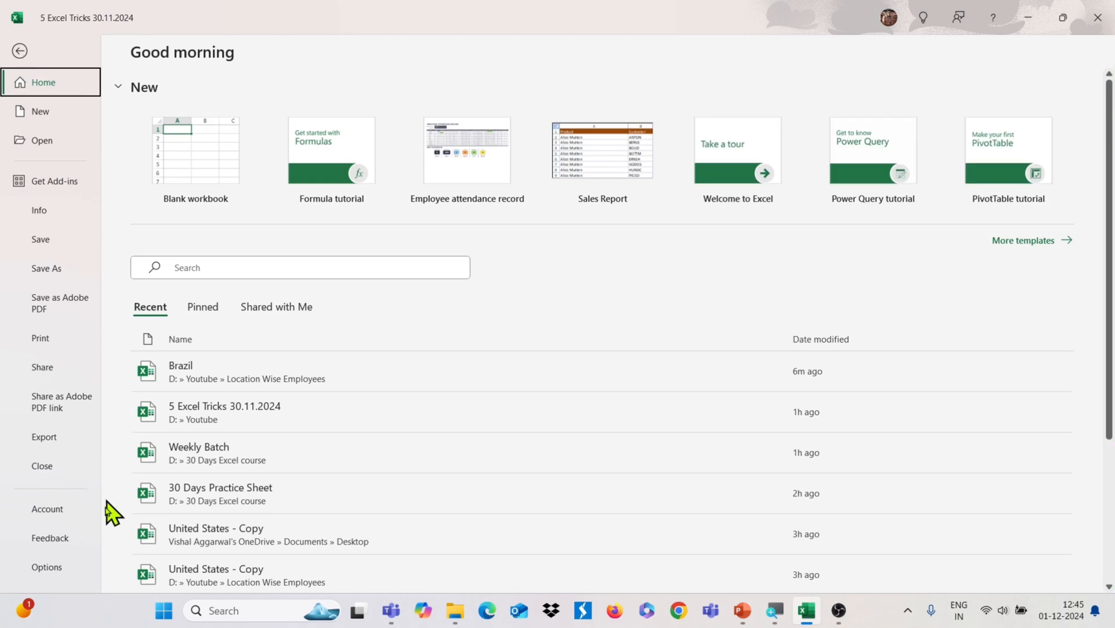
click(57, 565)
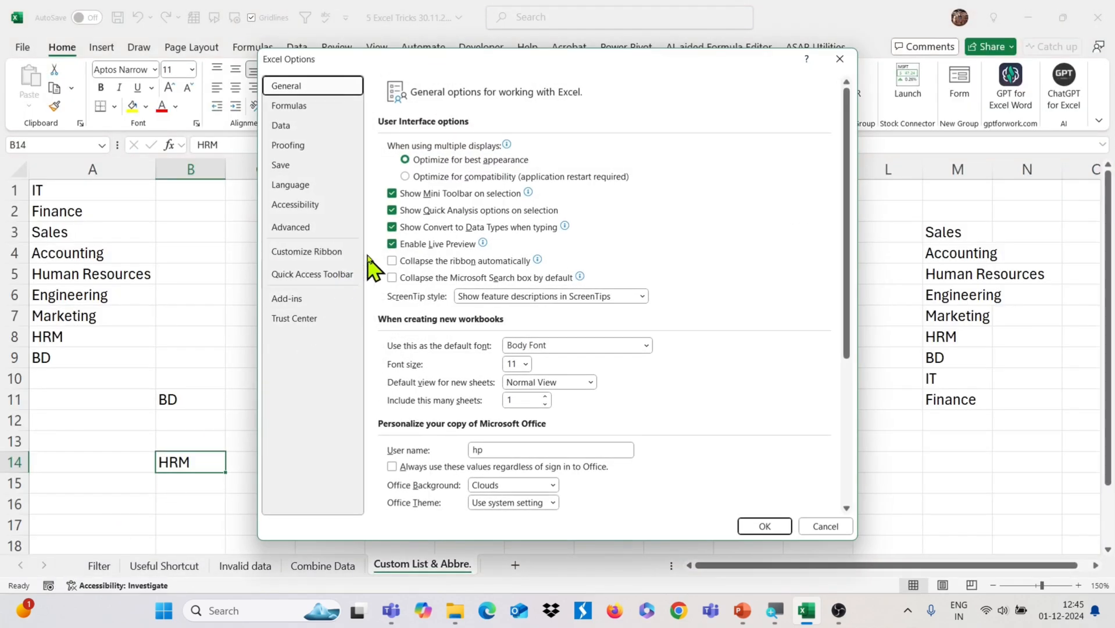
click(307, 148)
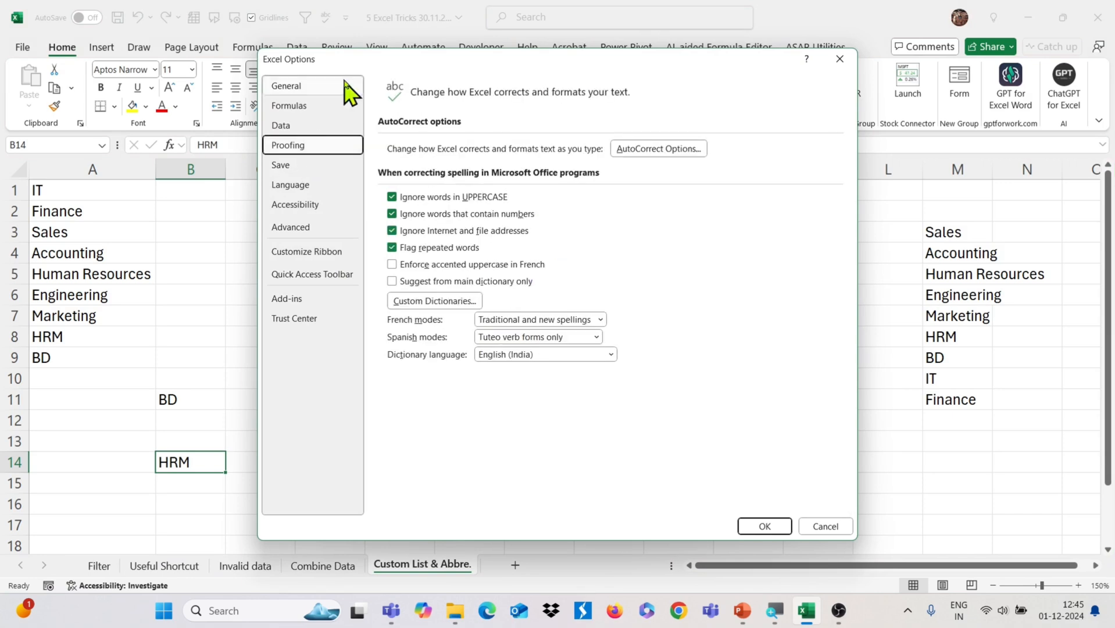
click(653, 151)
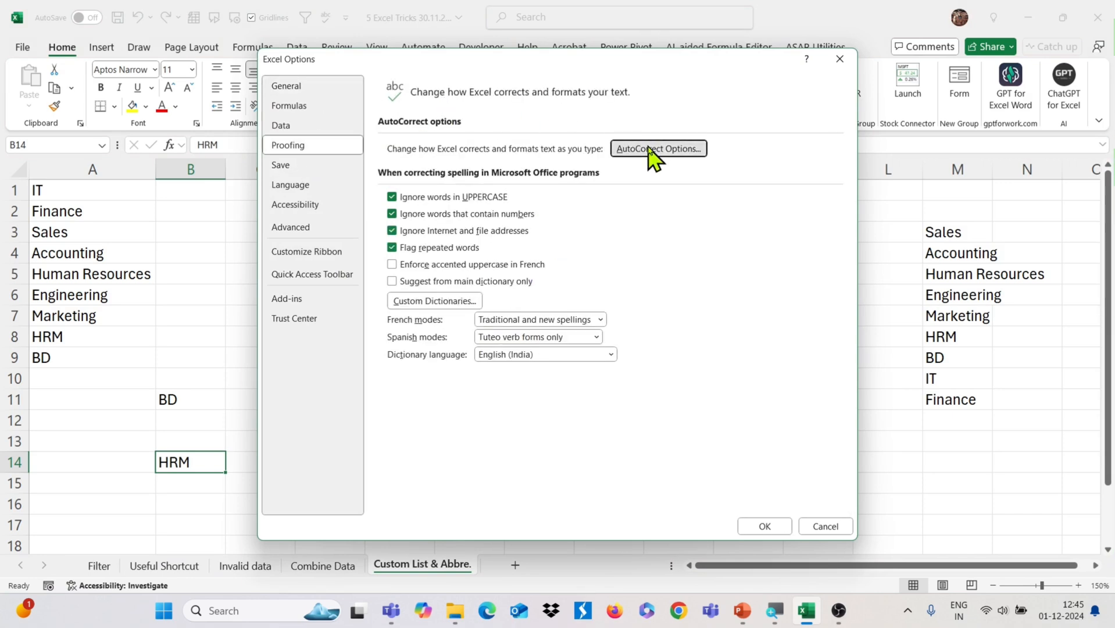
Add an AutoCorrect entry that replaces HRM with Human Resource Management.
click(502, 297)
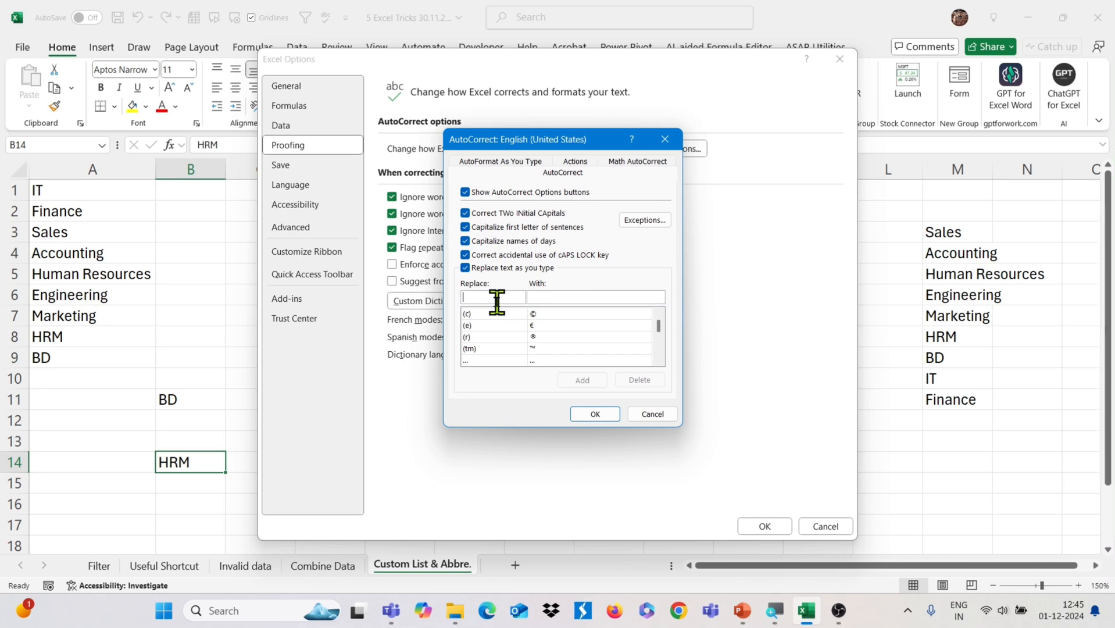
text(HRM)
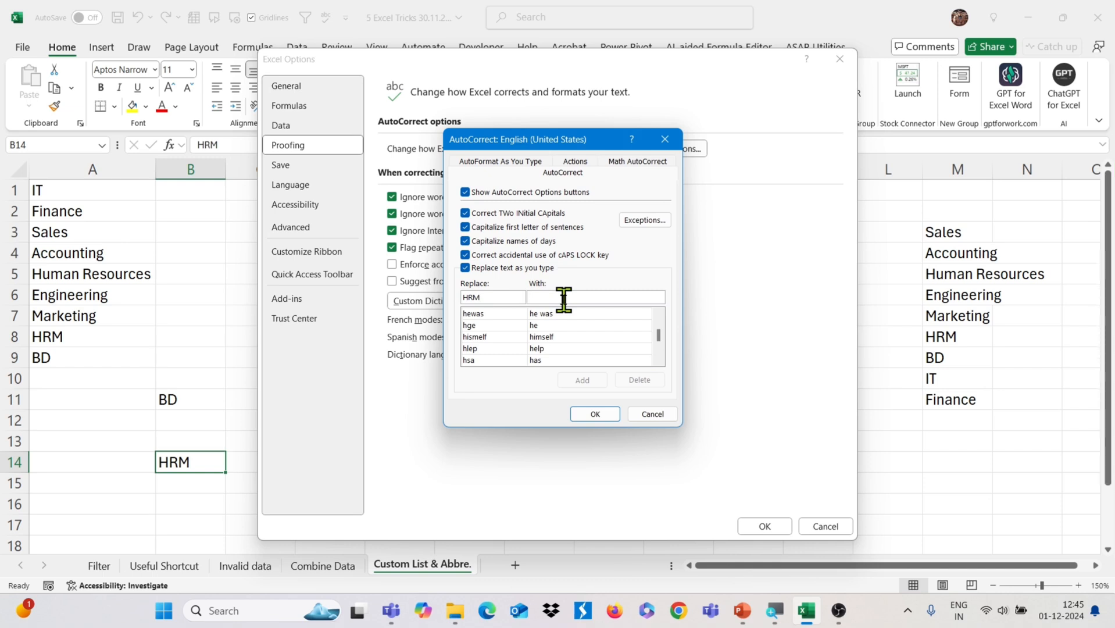
text(Hum)
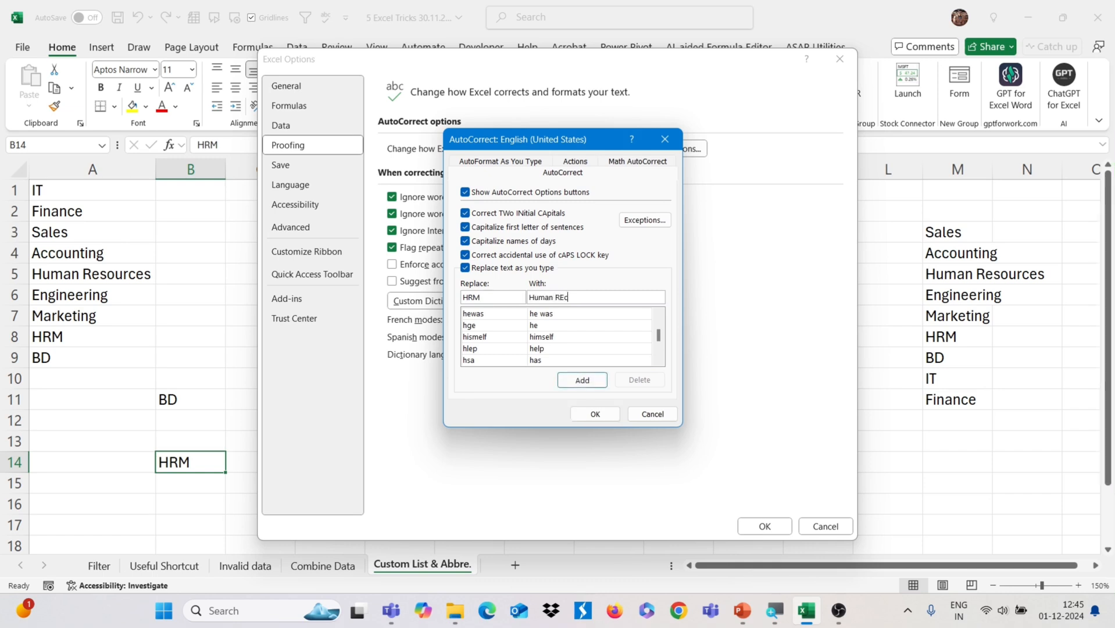
text(an Resource Management)
click(588, 381)
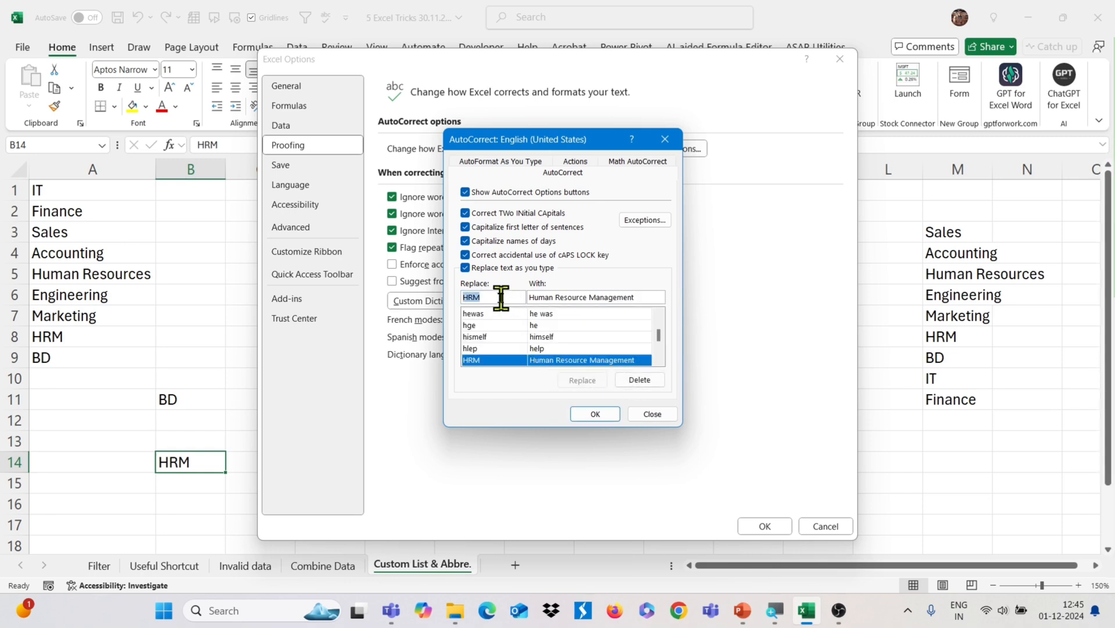
Add an AutoCorrect entry that replaces IT with Information Technology.
text(IT)
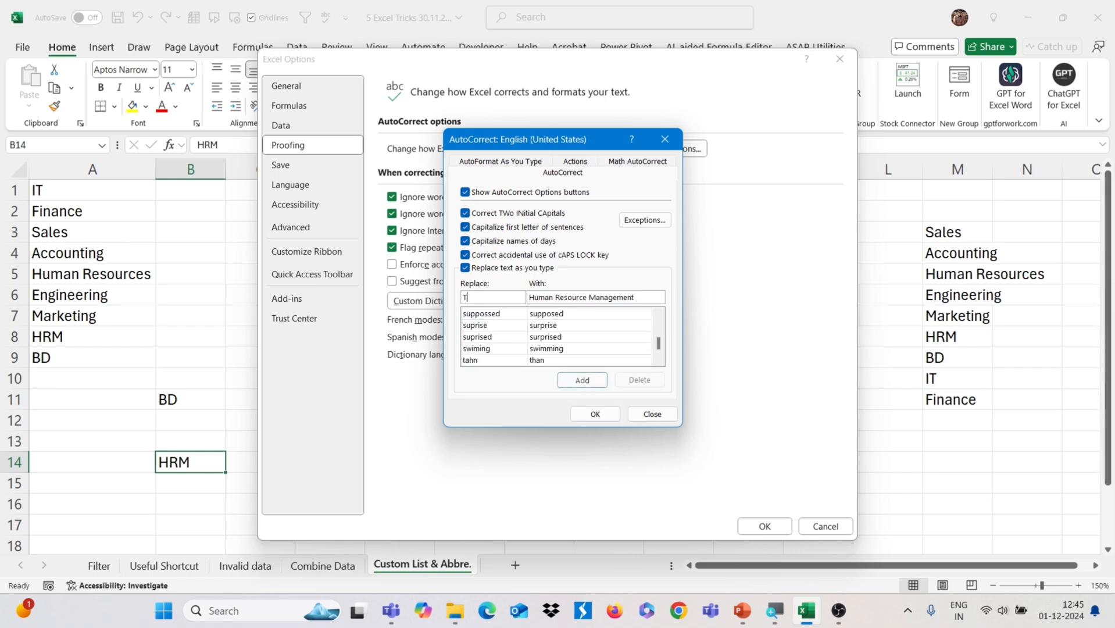
key(Tab)
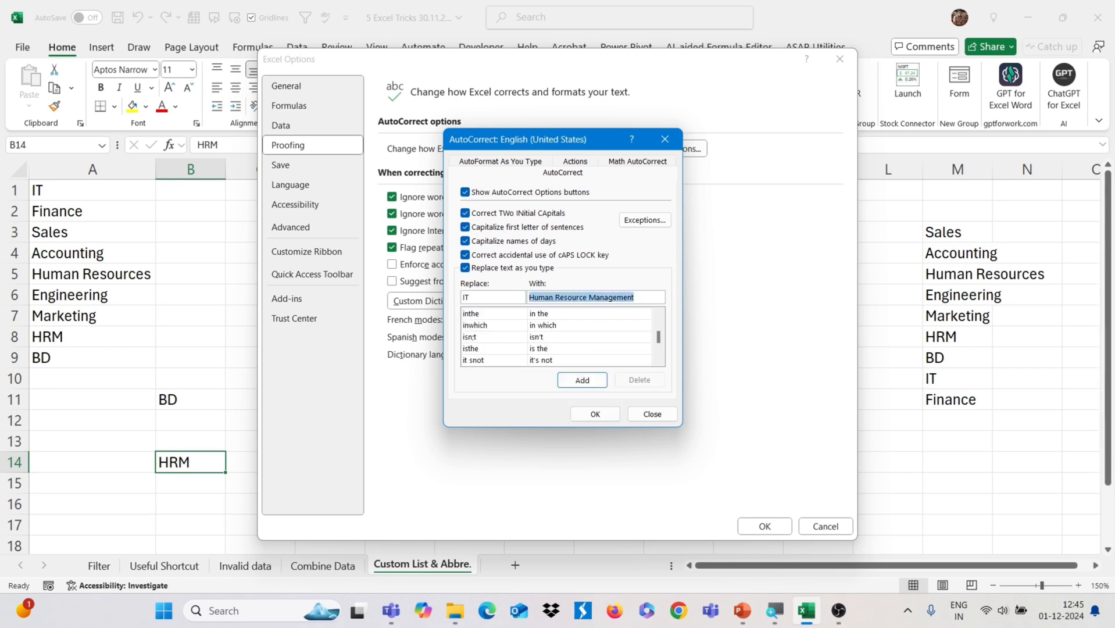
text(iN)
key(BackSpace)
key(BackSpace)
text(Inform)
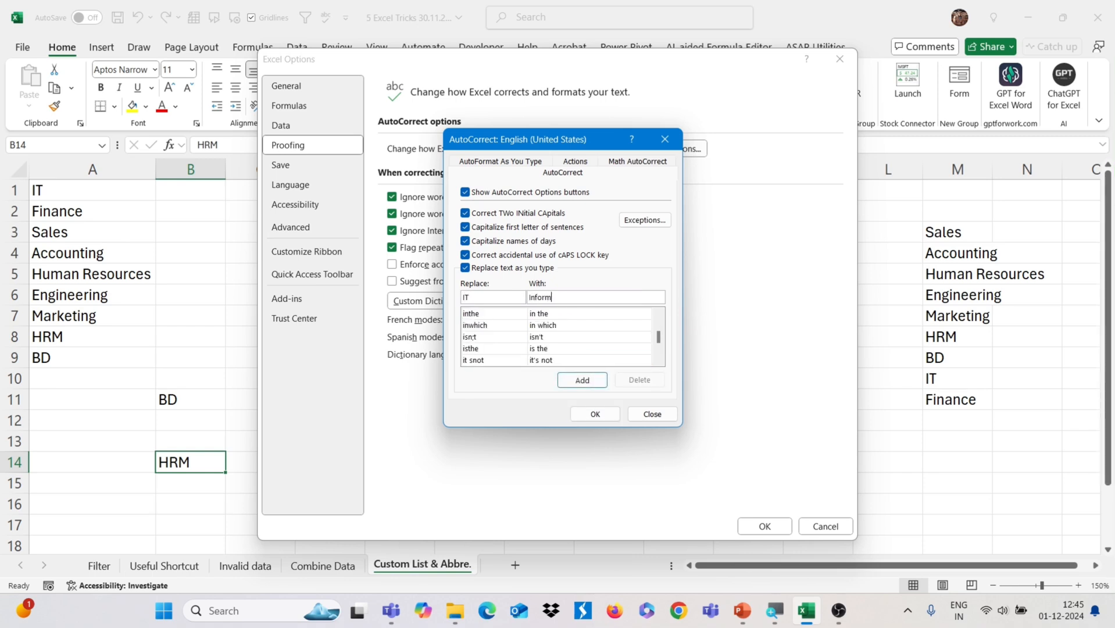
text(ation TEch)
text(chnology)
click(582, 380)
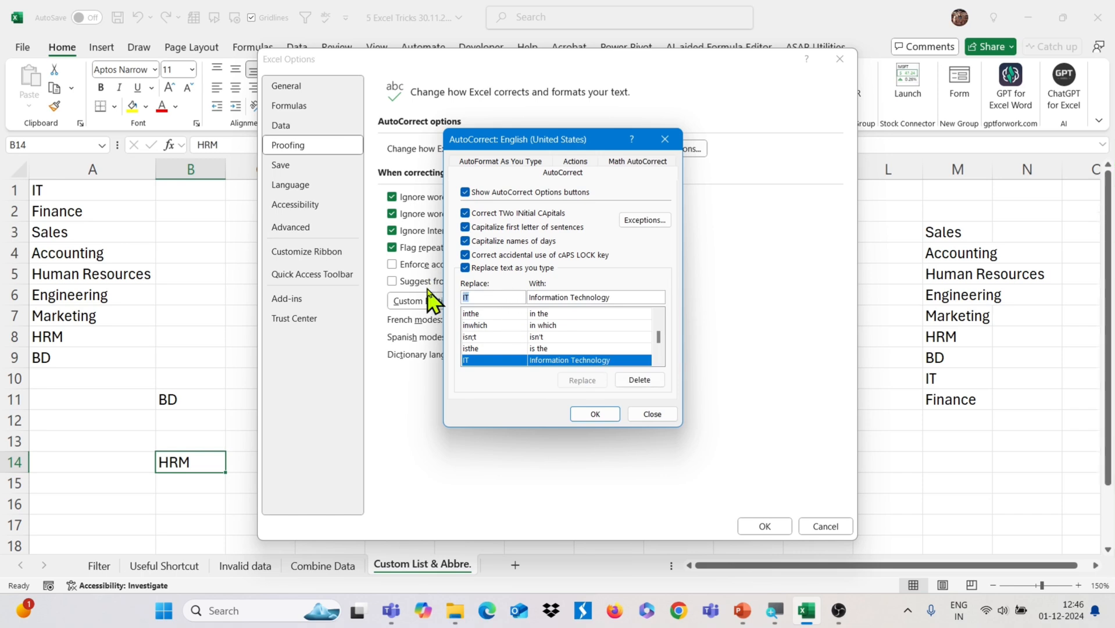
Add an AutoCorrect entry that replaces BD with Business Development, and accept the AutoCorrect and Excel options.
text(BD)
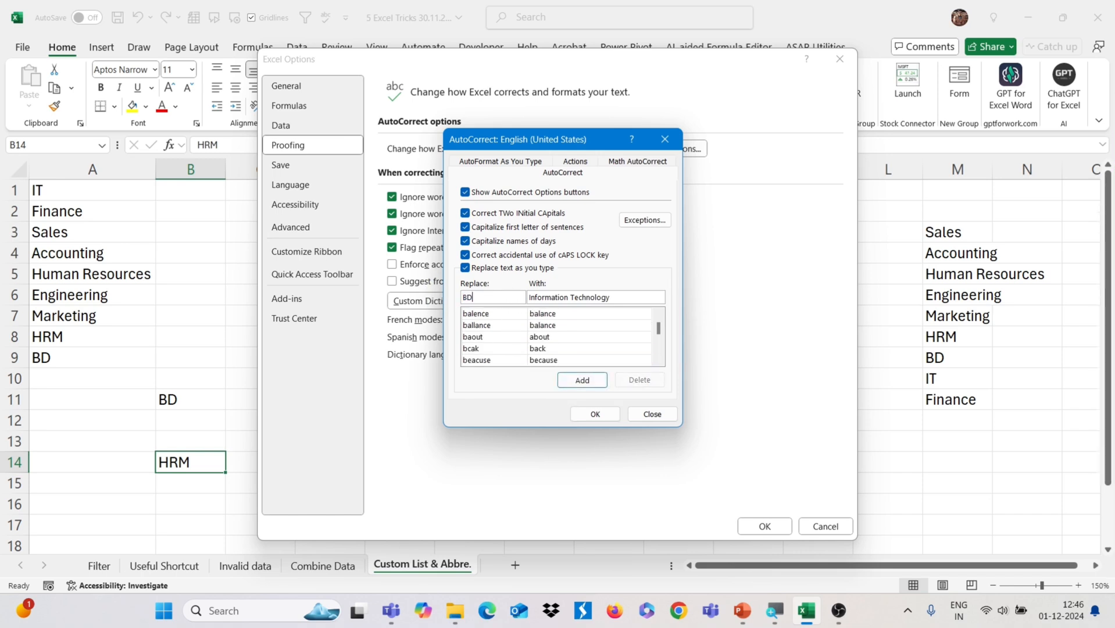
key(Tab)
text(Business devel)
text(Dv)
click(582, 380)
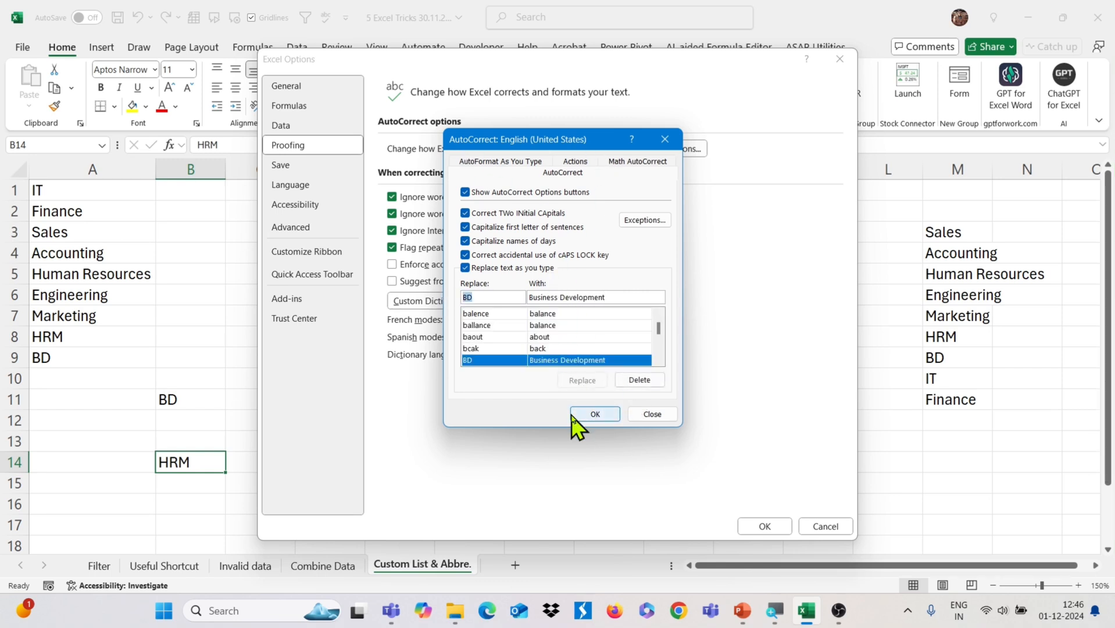
click(595, 413)
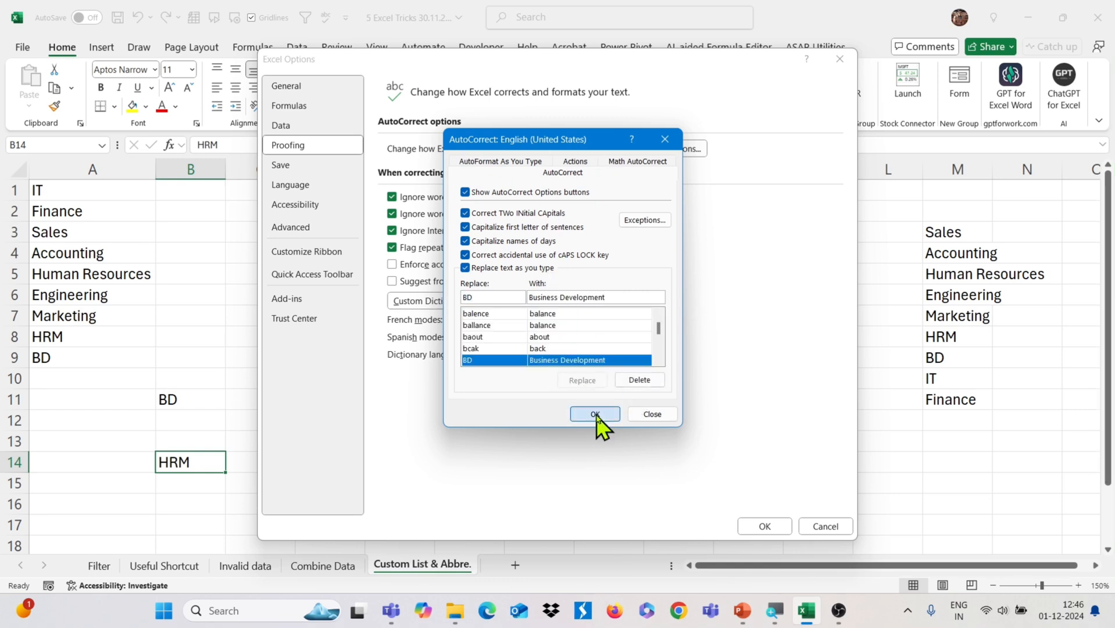
click(763, 526)
Test the HRM abbreviation by entering it in cell E13.
click(430, 442)
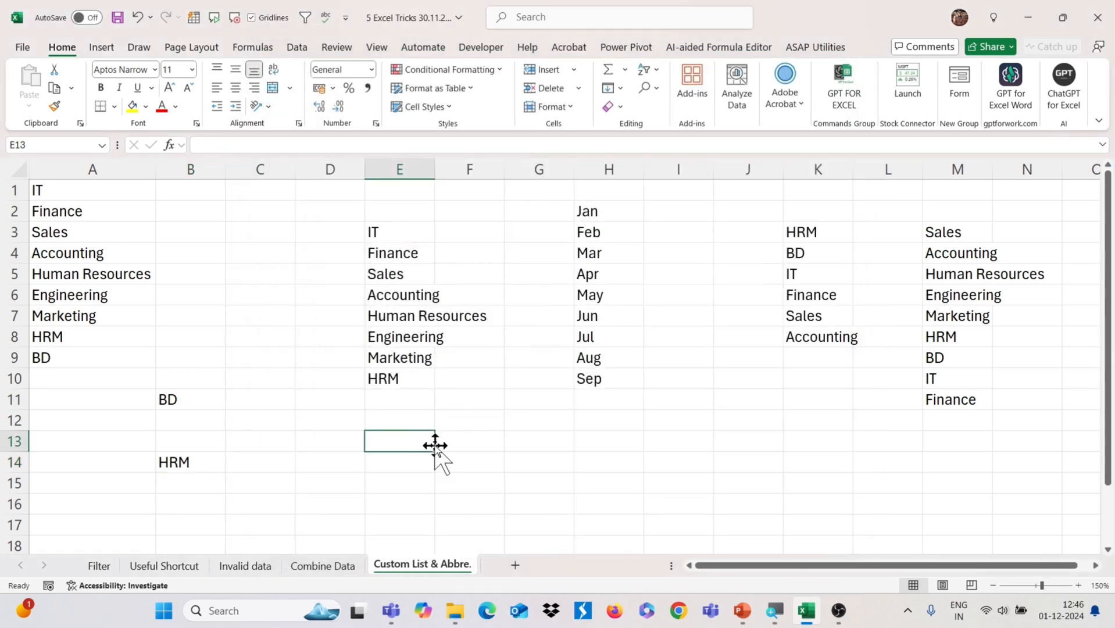
text(HRM)
key(Return)
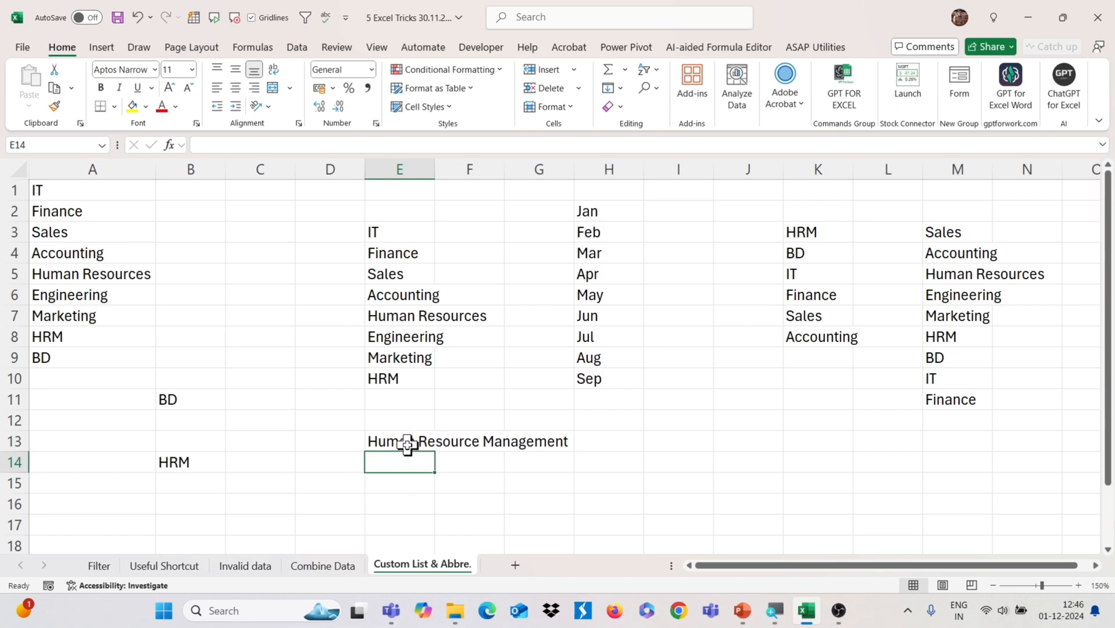
click(414, 443)
Test the other abbreviations by entering BD in cell I15 and IT in cell K13.
click(684, 478)
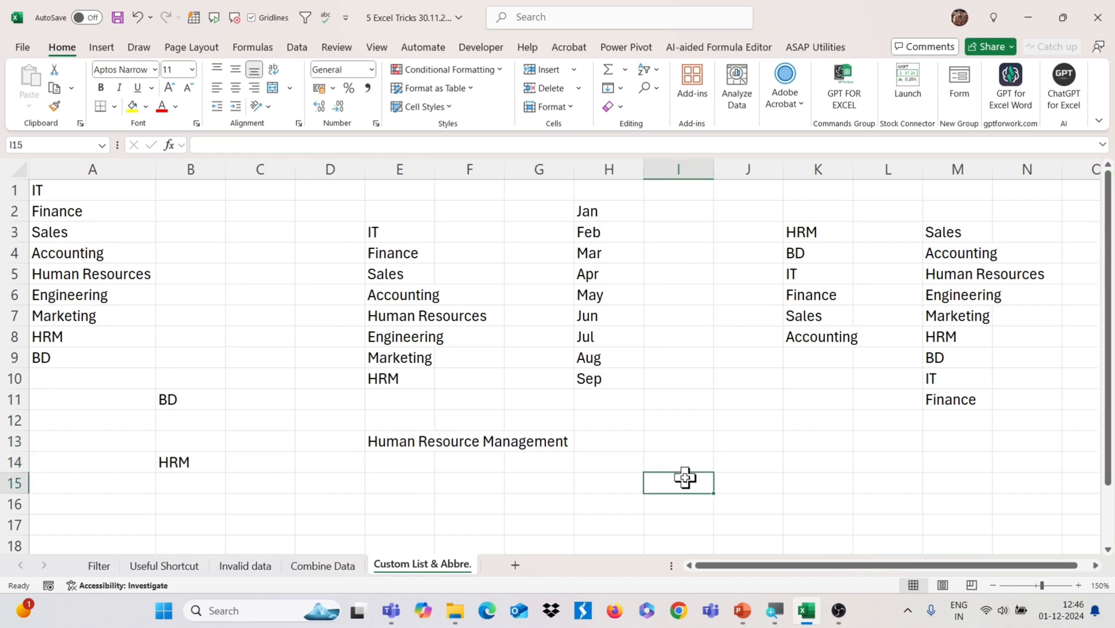
text(BD)
key(Return)
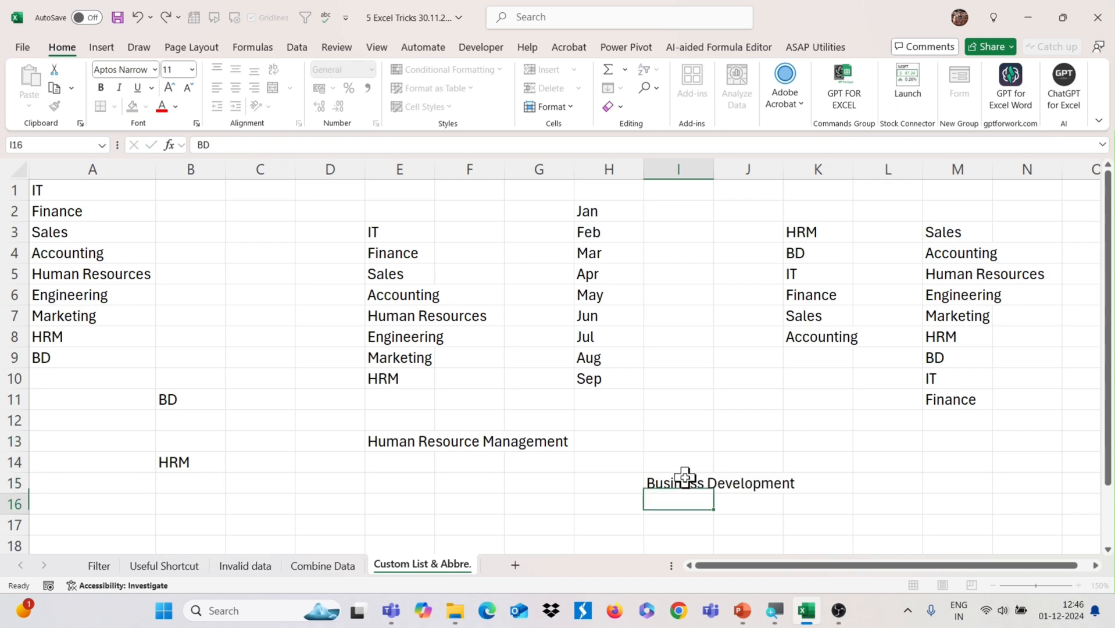
click(824, 445)
text(IT)
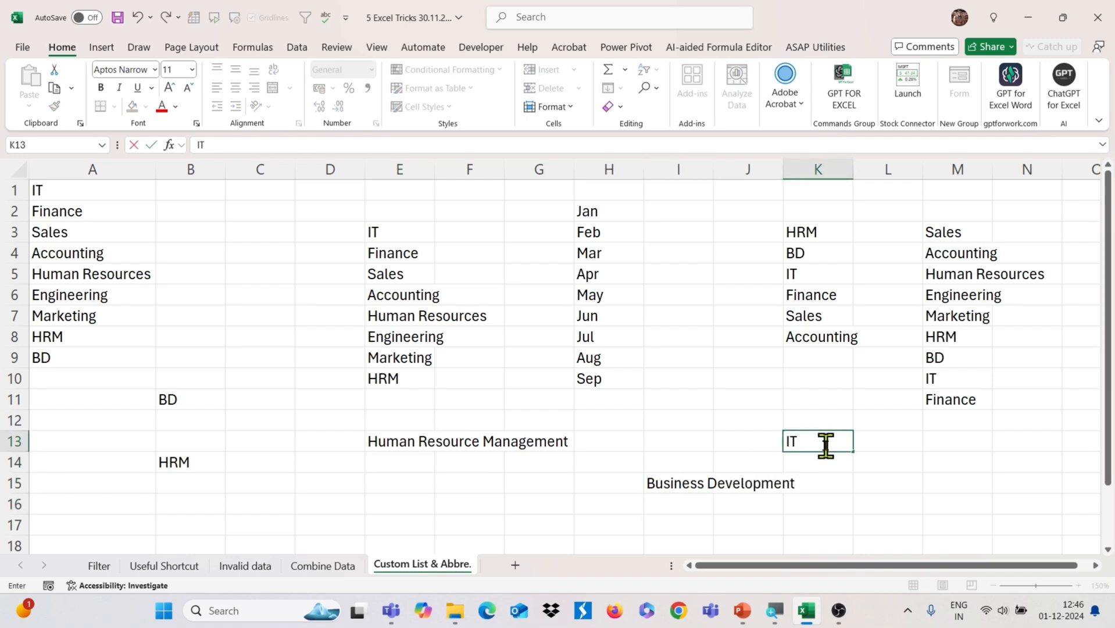
key(Return)
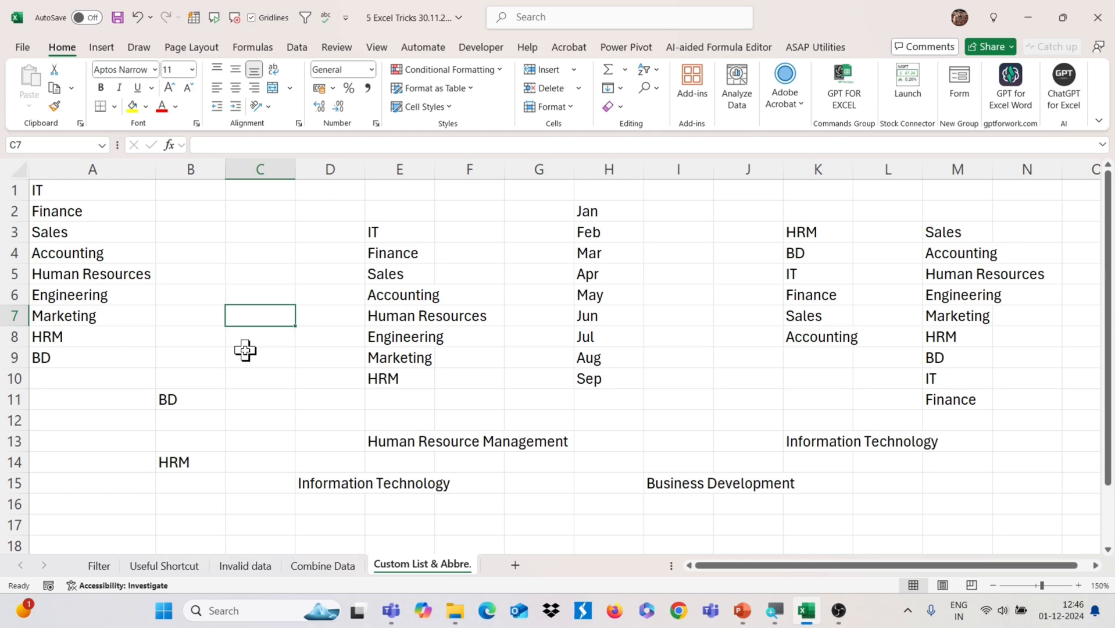
Review the Filter, Useful Shortcut, Invalid data and Combine Data sheets, and return to the Custom List & Abbre. sheet.
click(106, 569)
click(189, 567)
click(236, 568)
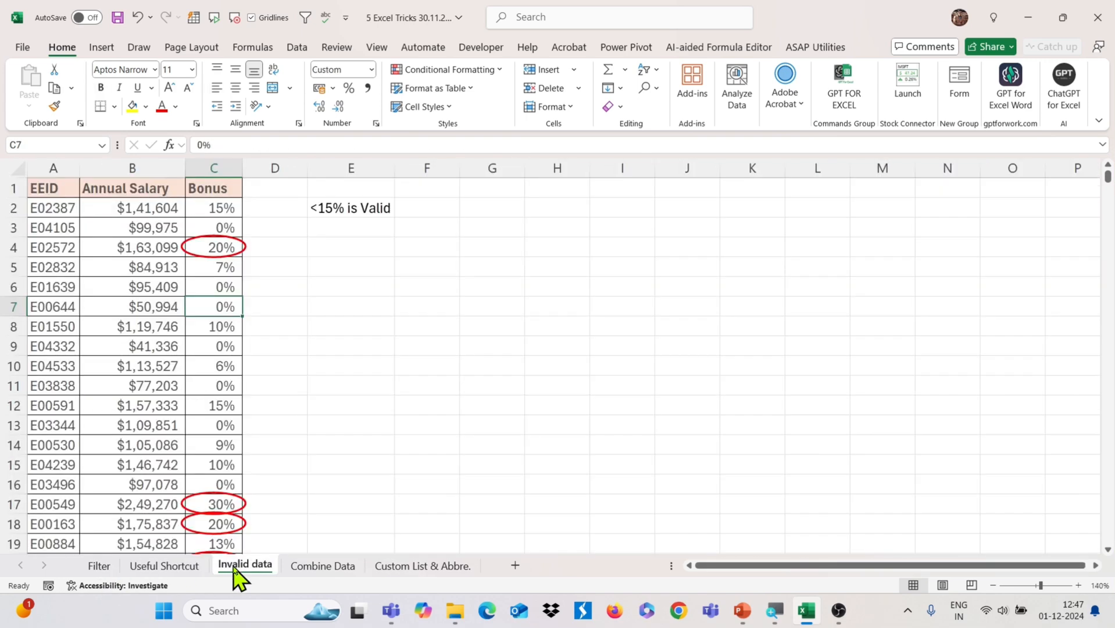
click(323, 570)
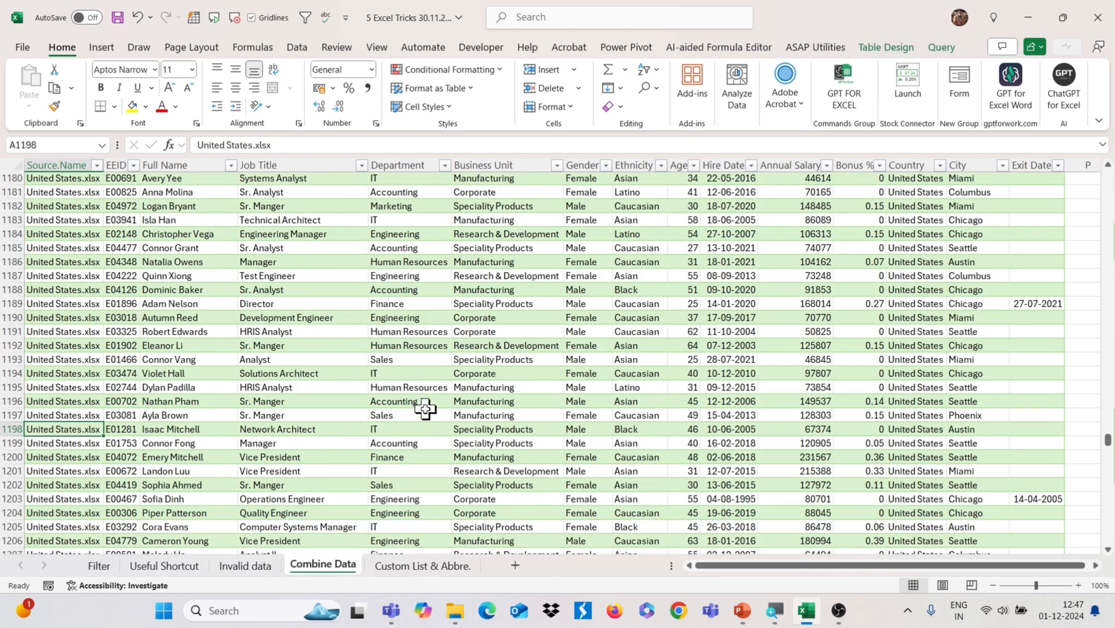
click(417, 567)
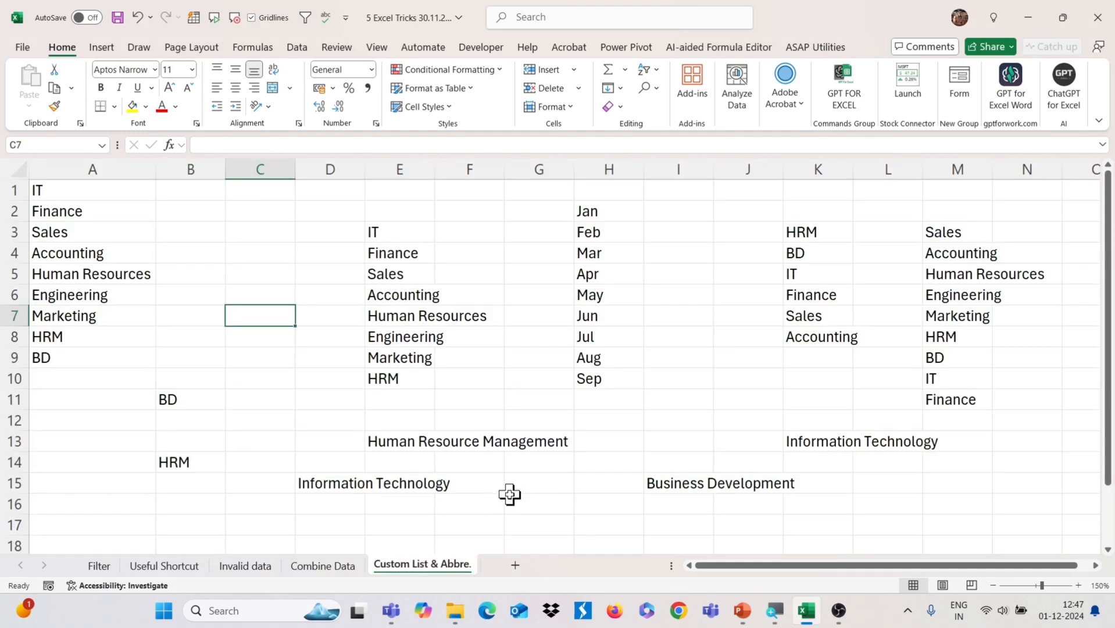